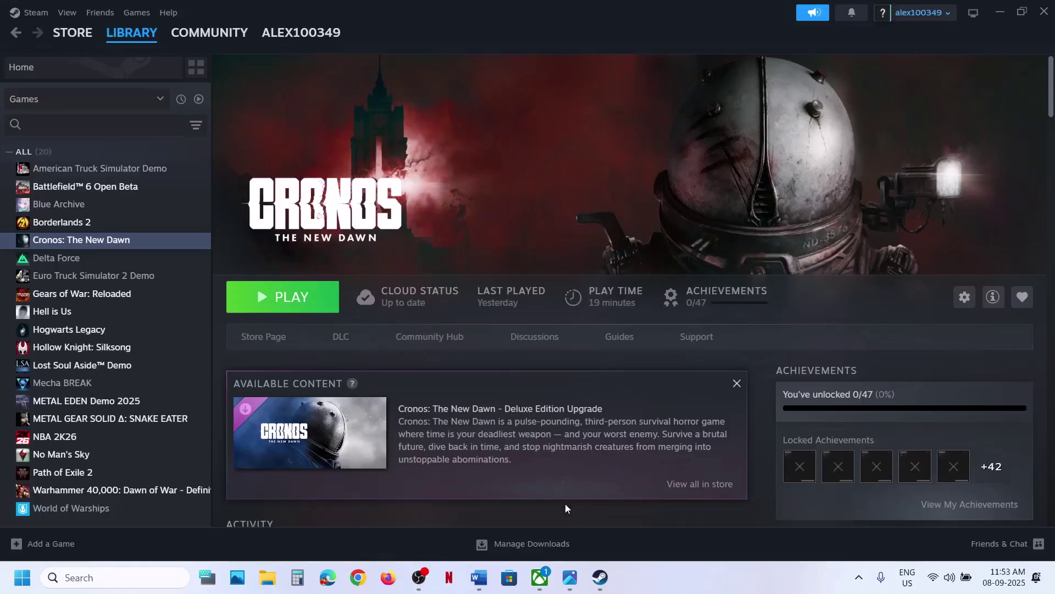
Review the Cronos crash report screenshot and the troubleshooting notes, then return to the Steam library
{"action": "left_click", "coordinate": [575, 581]}
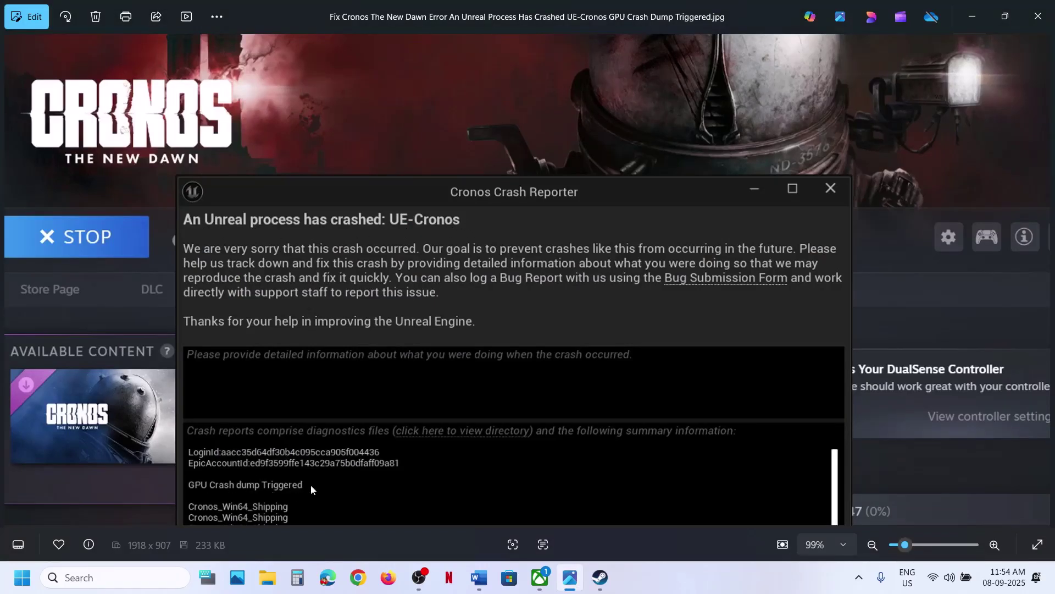
{"action": "left_click", "coordinate": [972, 17]}
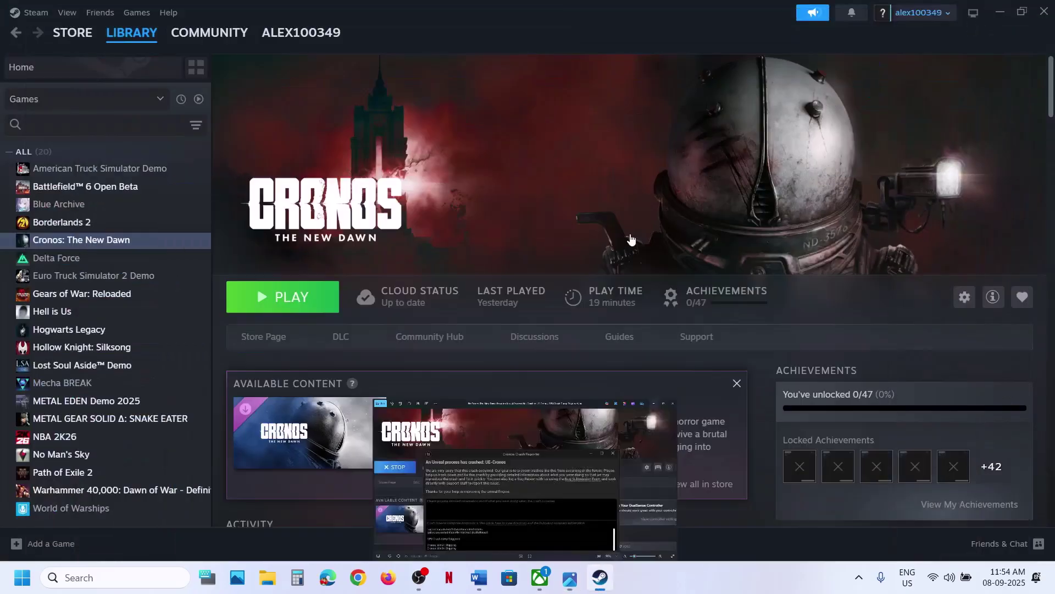
{"action": "left_click", "coordinate": [482, 577]}
{"action": "left_click", "coordinate": [481, 578]}
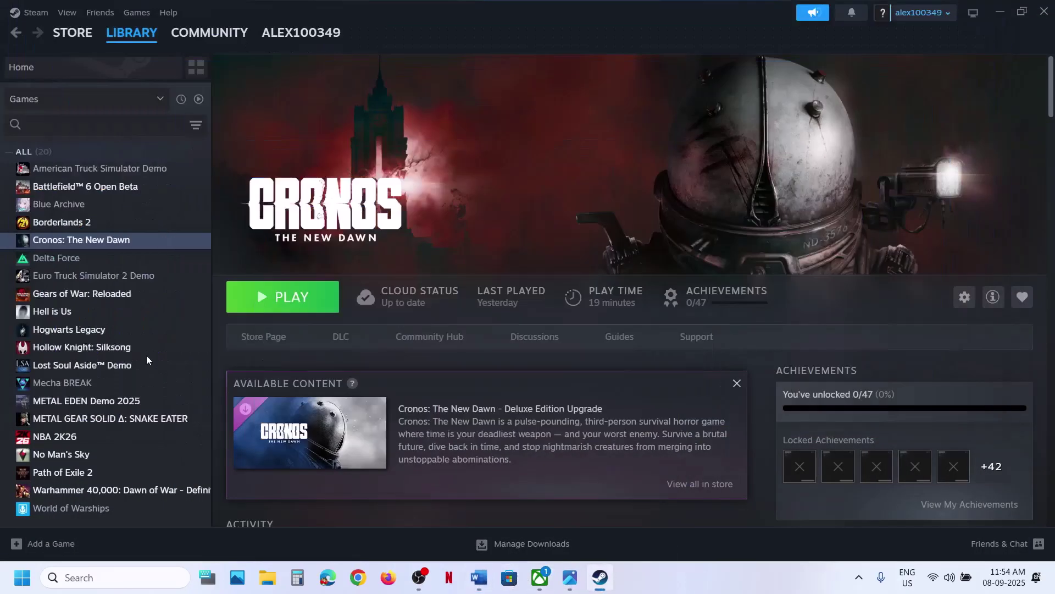
Change Cronos: The New Dawn's Steam launch option from -dx11 to -dx12
{"action": "right_click", "coordinate": [103, 241]}
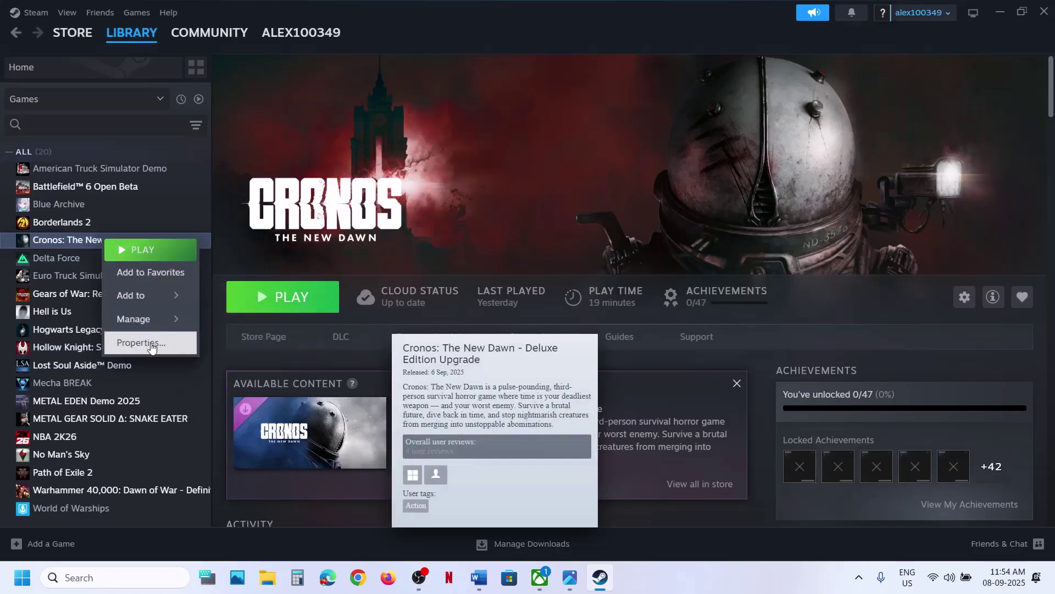
{"action": "left_click", "coordinate": [137, 344]}
{"action": "left_click", "coordinate": [429, 365]}
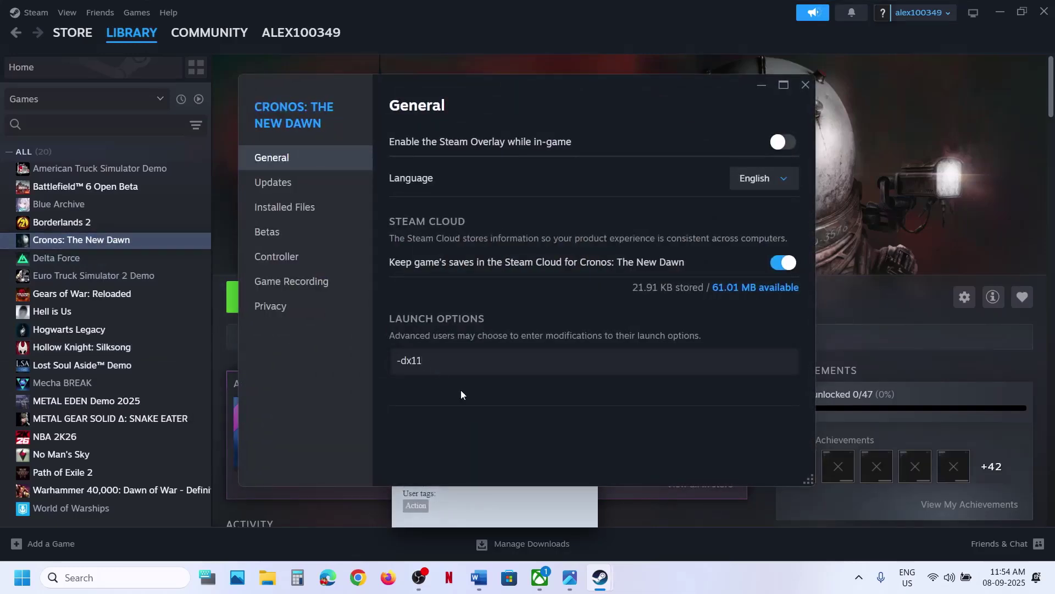
{"action": "left_click", "coordinate": [804, 85]}
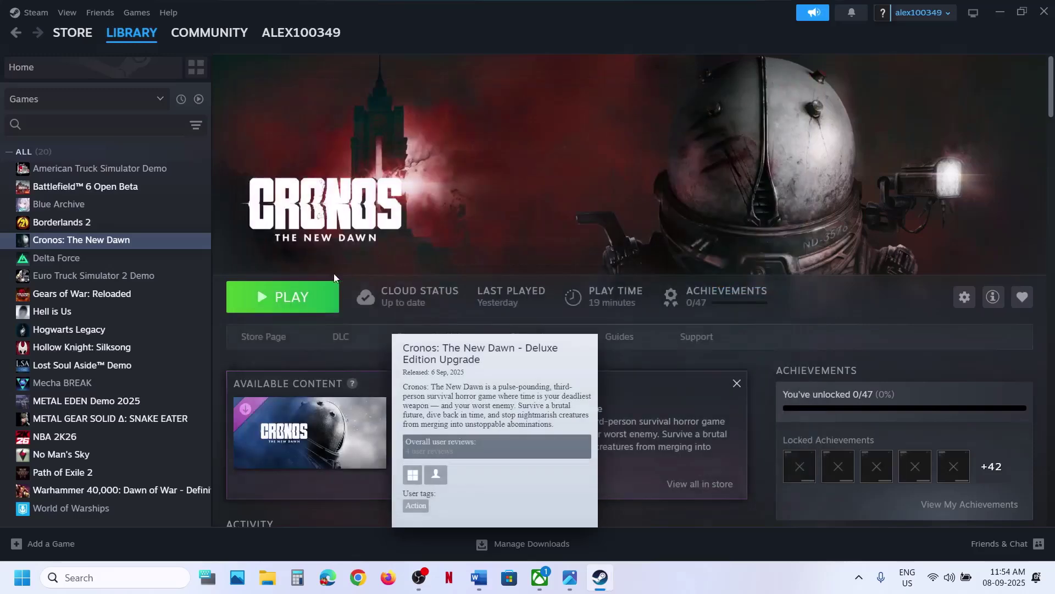
Delete the -dx12 launch option so Cronos has empty launch options, and close Properties
{"action": "right_click", "coordinate": [128, 238]}
{"action": "left_click", "coordinate": [182, 341]}
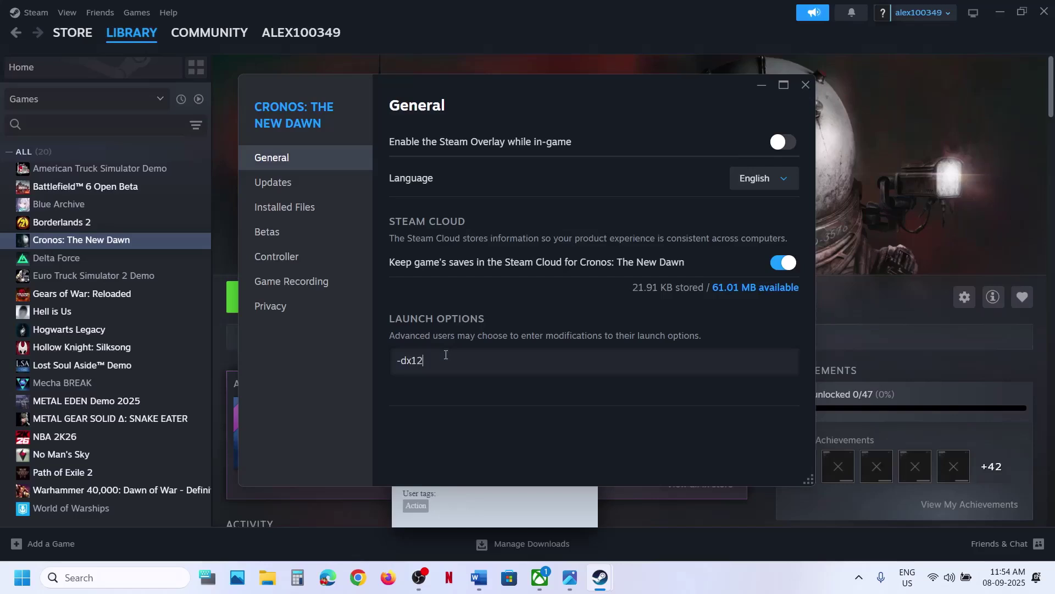
{"action": "left_click", "coordinate": [491, 411]}
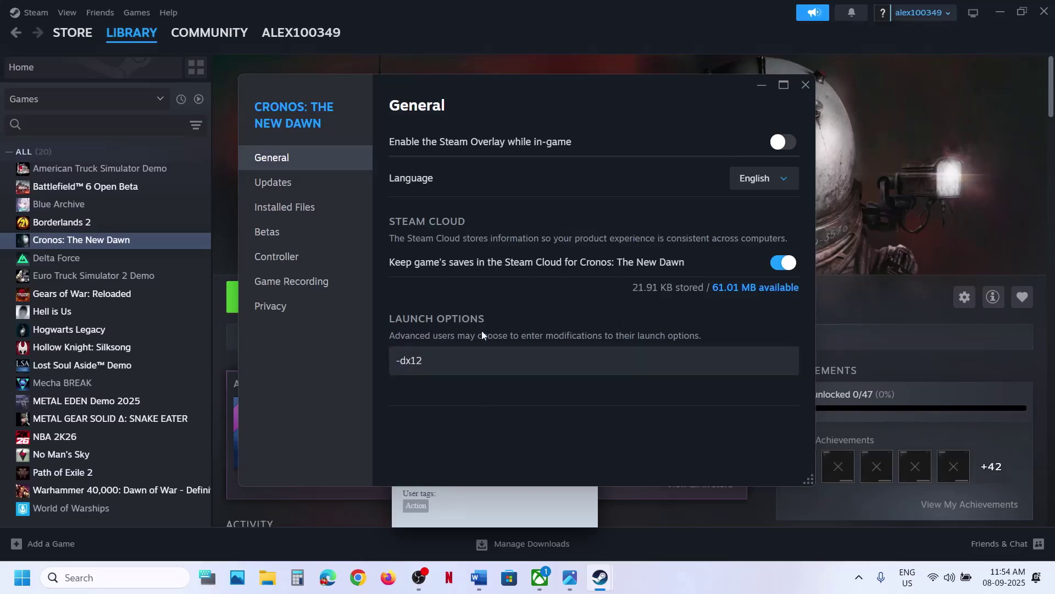
{"action": "left_click_drag", "start_coordinate": [448, 360], "coordinate": [350, 361]}
{"action": "key", "text": "BackSpace"}
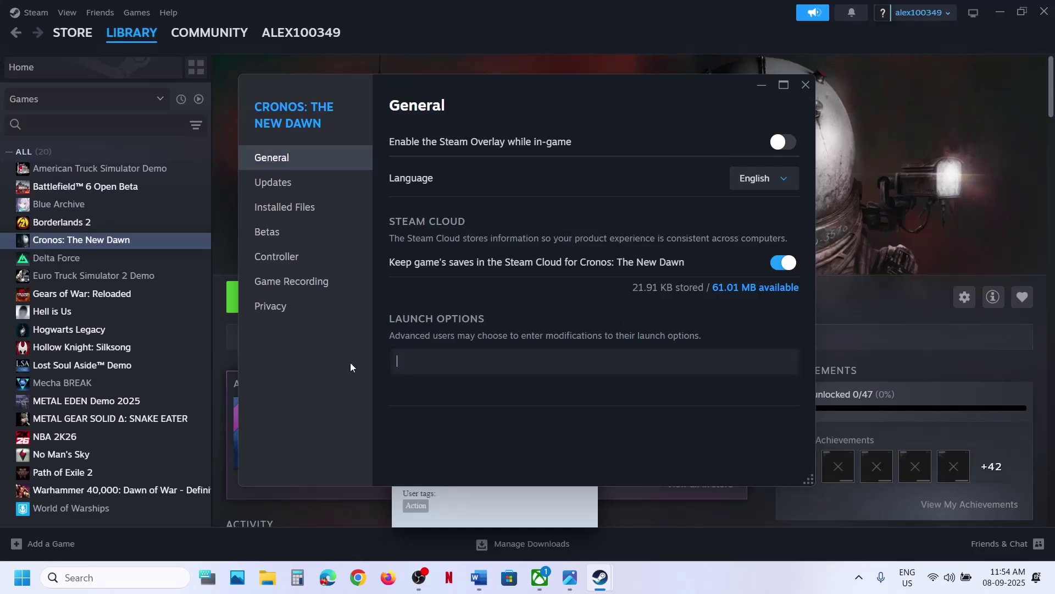
{"action": "left_click", "coordinate": [448, 451]}
{"action": "left_click", "coordinate": [805, 85]}
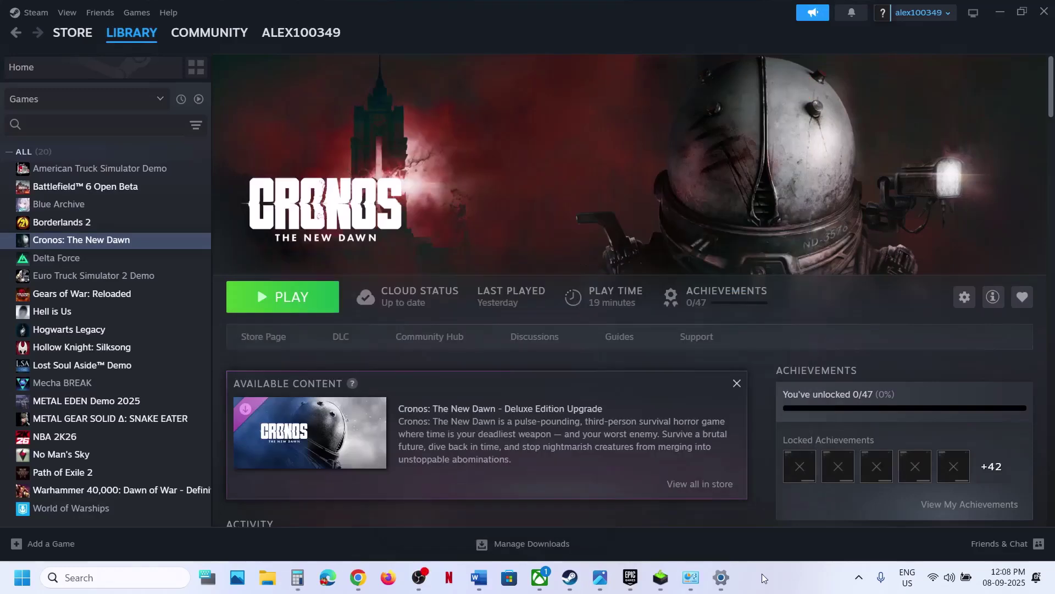
Open Epic Games Launcher's settings from the account menu
{"action": "left_click", "coordinate": [630, 577]}
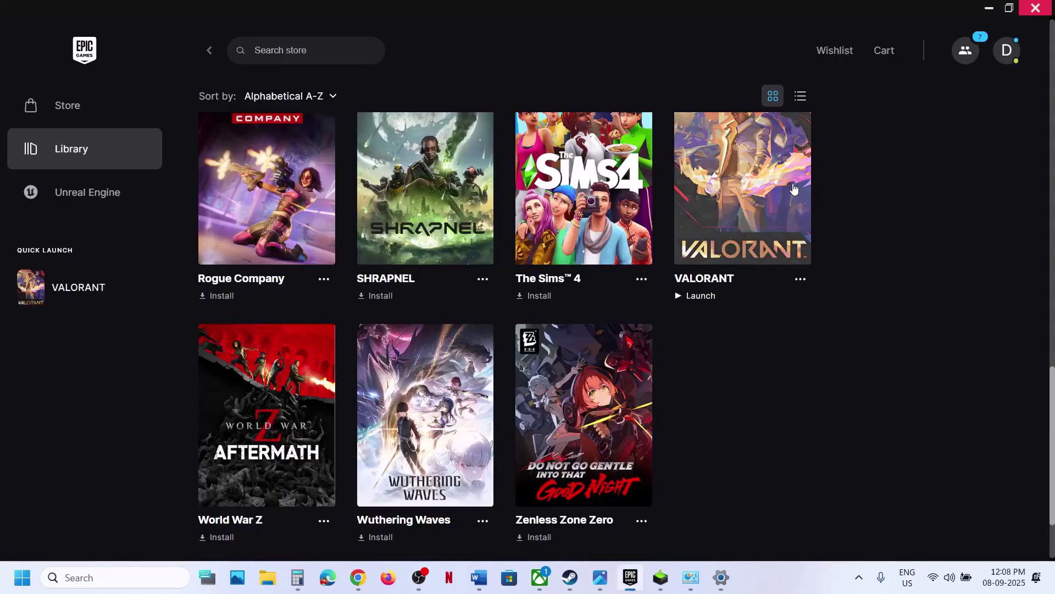
{"action": "left_click", "coordinate": [1011, 52]}
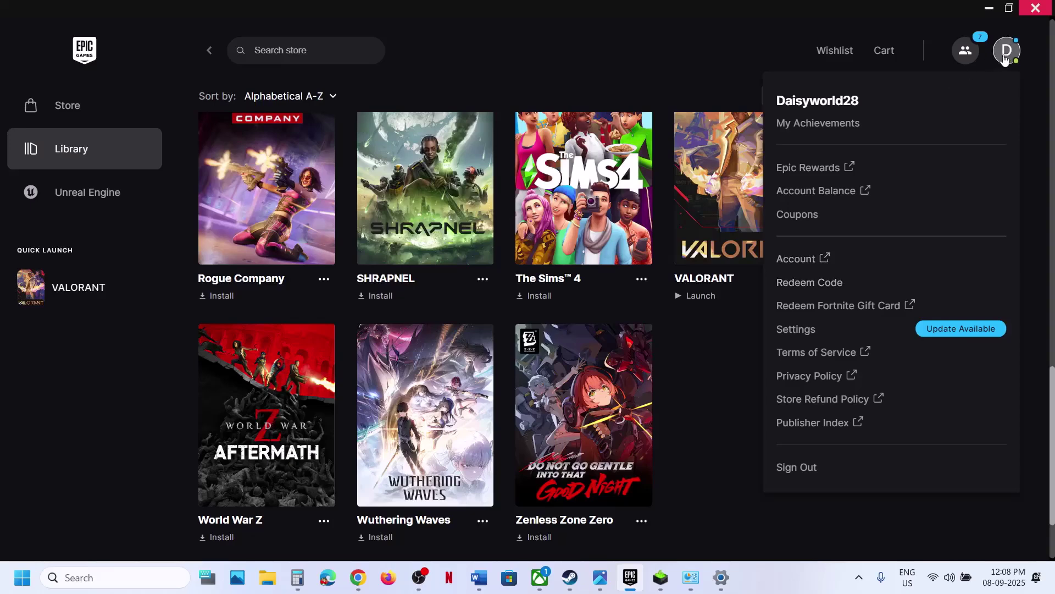
{"action": "left_click", "coordinate": [796, 329]}
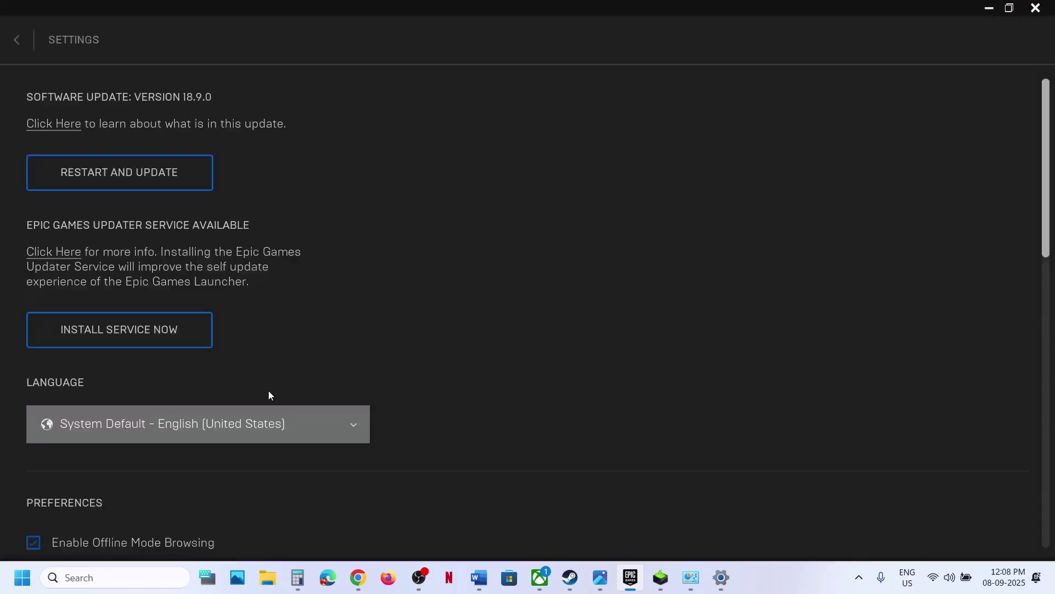
{"action": "scroll", "coordinate": [269, 395], "scroll_direction": "down", "scroll_amount": 15}
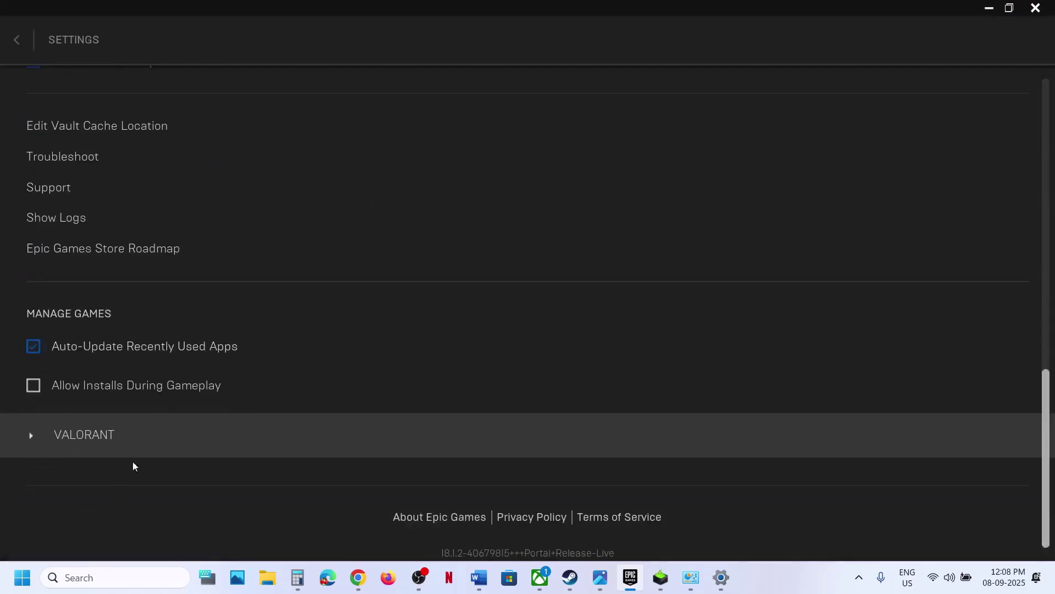
Enable VALORANT's additional command line arguments, delete the typed argument, then disable them
{"action": "left_click", "coordinate": [101, 436]}
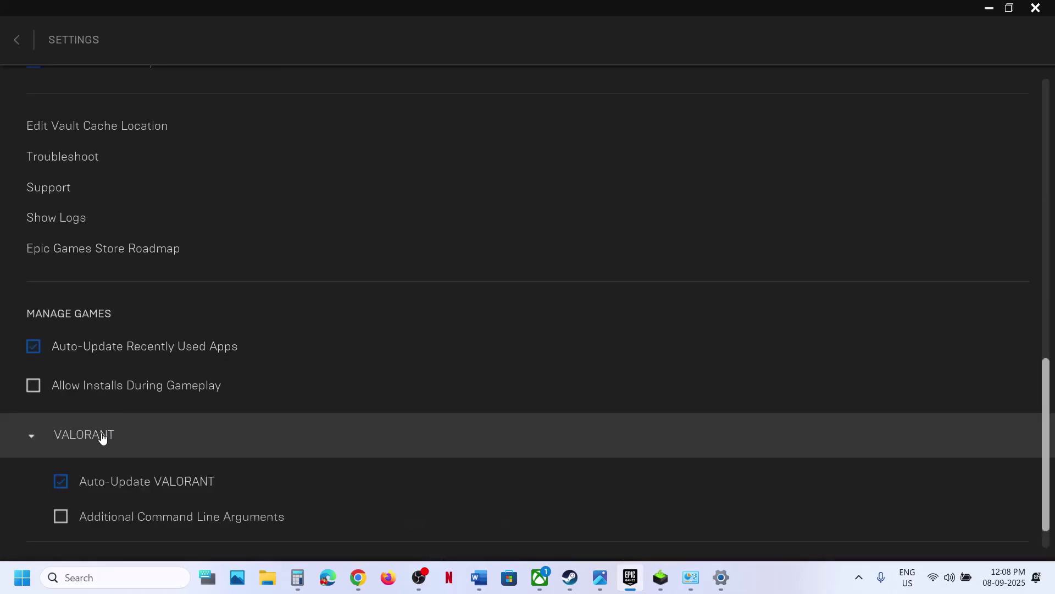
{"action": "left_click", "coordinate": [61, 460]}
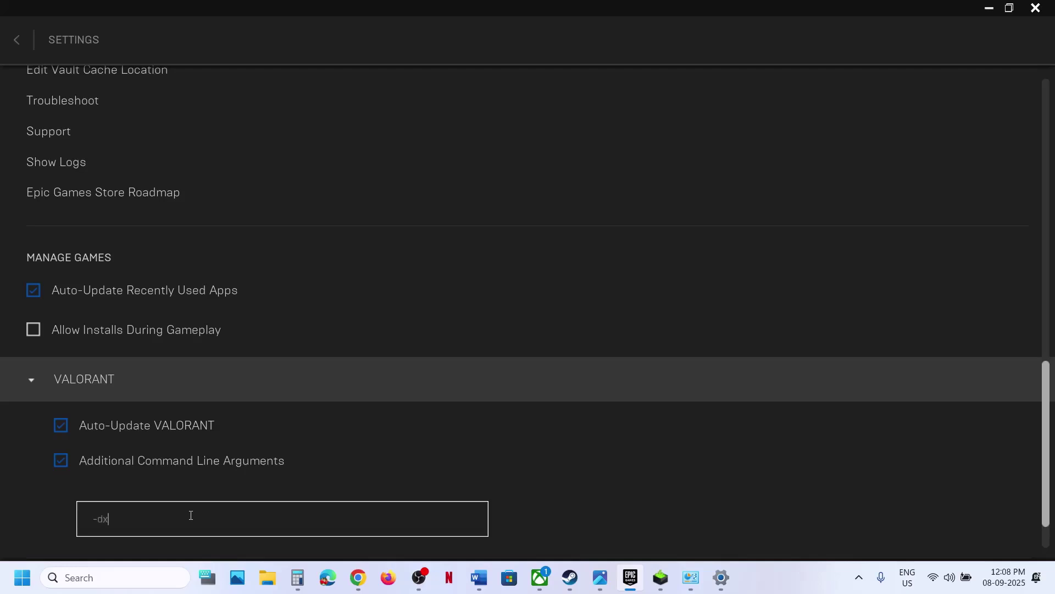
{"action": "scroll", "coordinate": [298, 474], "scroll_direction": "down", "scroll_amount": 2}
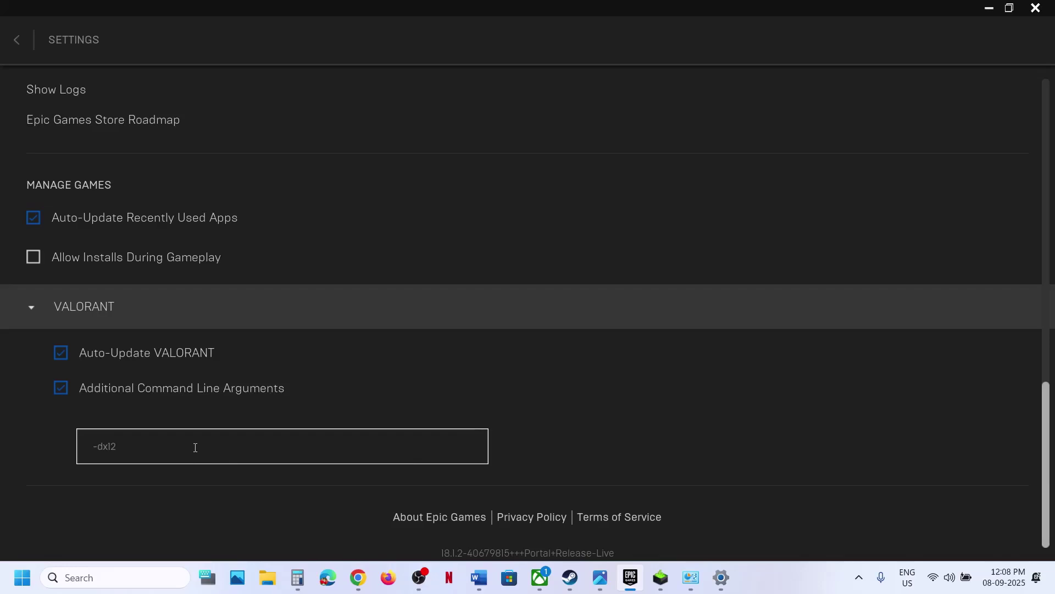
{"action": "left_click_drag", "start_coordinate": [169, 441], "coordinate": [52, 438]}
{"action": "key", "text": "BackSpace"}
{"action": "left_click", "coordinate": [61, 390]}
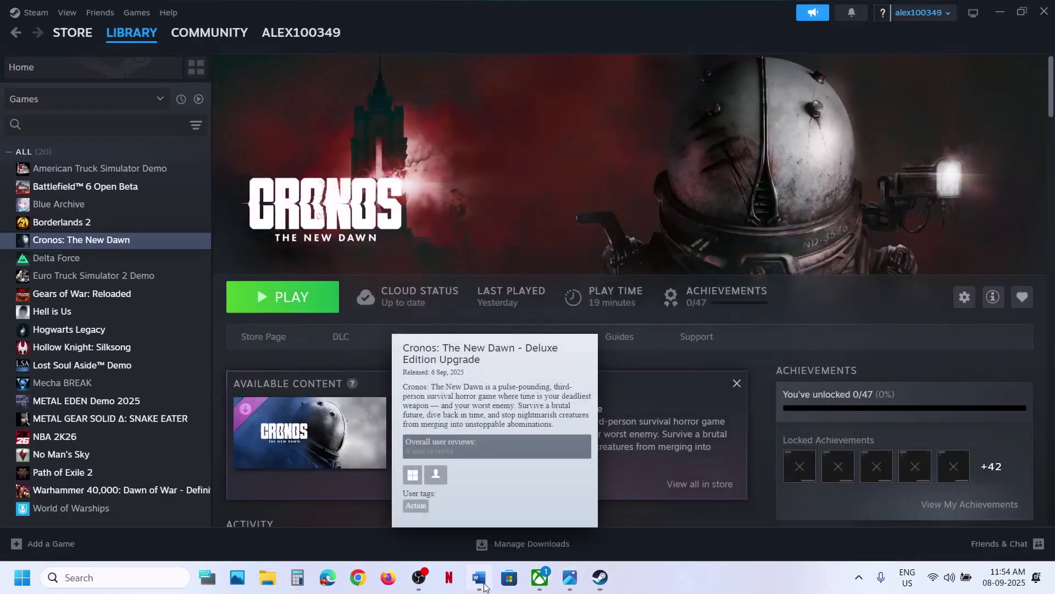
Highlight Step 2's phrases about the config folder and losing all saved settings
{"action": "left_click", "coordinate": [479, 577]}
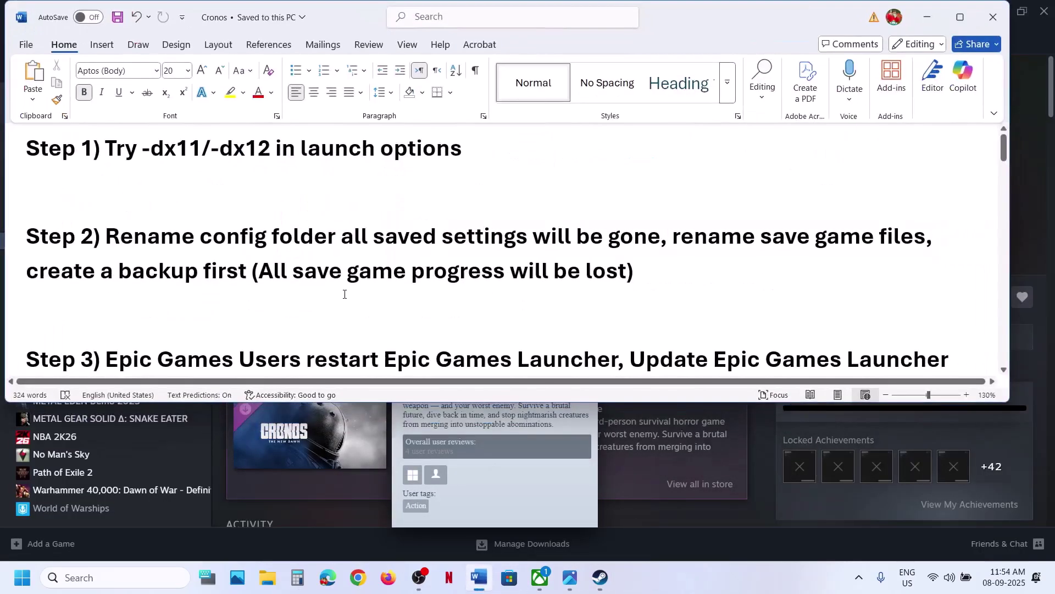
{"action": "left_click_drag", "start_coordinate": [201, 236], "coordinate": [527, 237]}
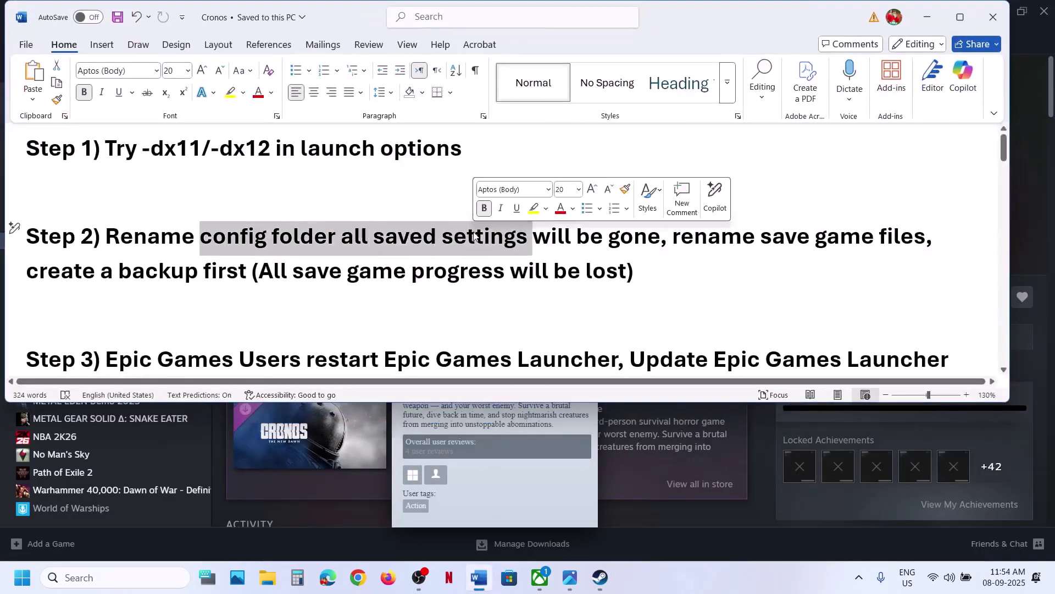
{"action": "left_click", "coordinate": [476, 236]}
{"action": "left_click_drag", "start_coordinate": [345, 238], "coordinate": [661, 246]}
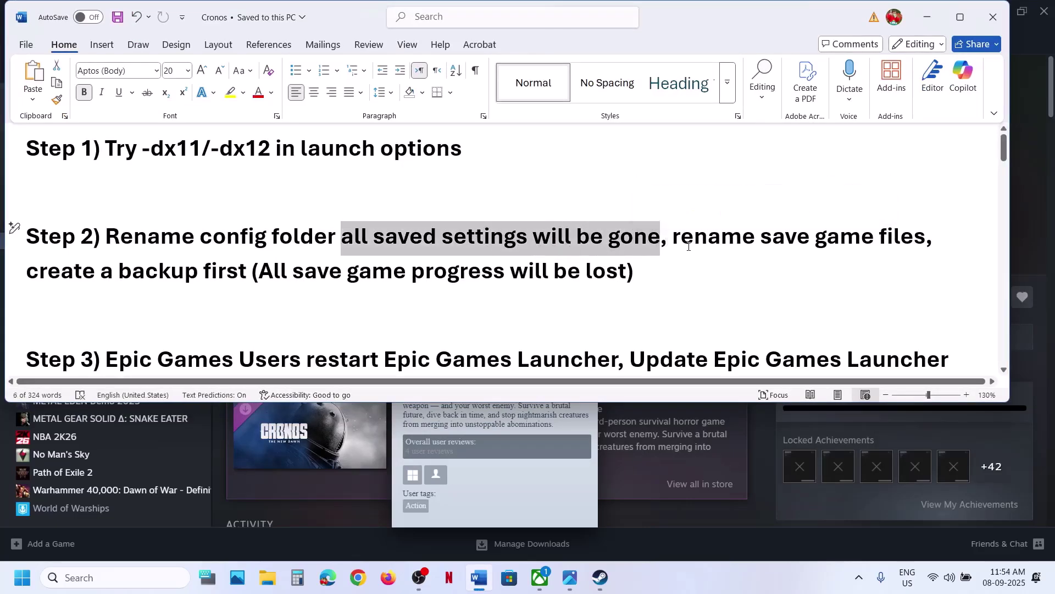
{"action": "left_click", "coordinate": [646, 579]}
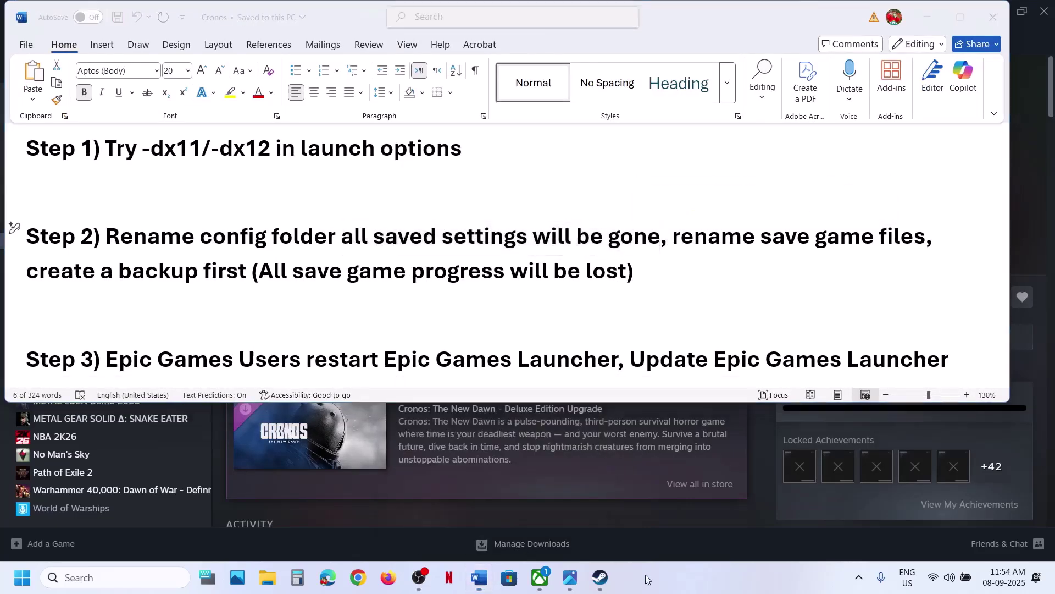
Browse File Explorer to C:\Users\<profile>\AppData, checking the hidden-items view options
{"action": "left_click", "coordinate": [267, 577]}
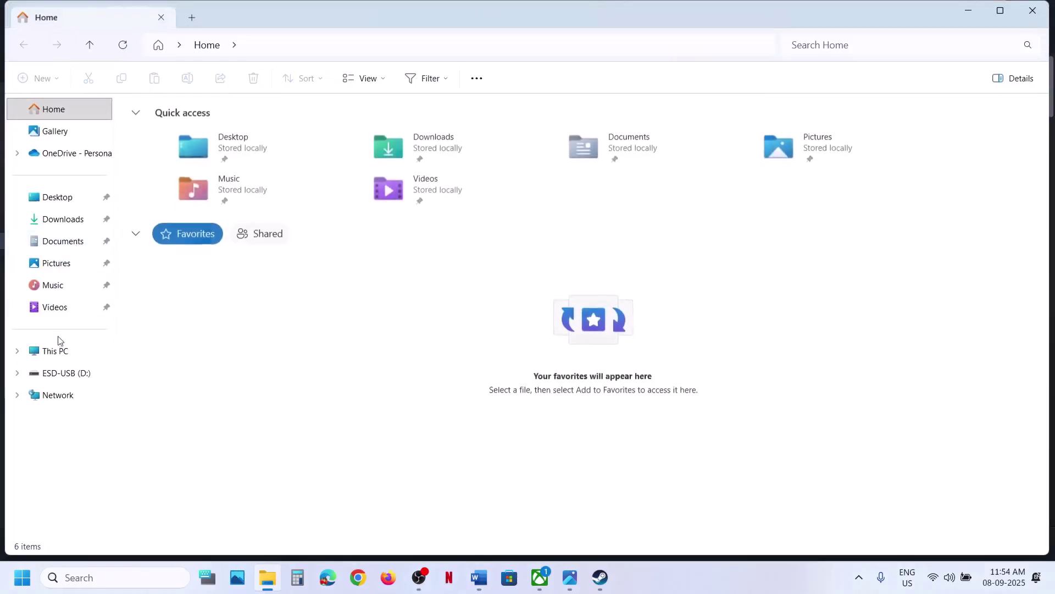
{"action": "left_click", "coordinate": [60, 346]}
{"action": "double_click", "coordinate": [217, 141]}
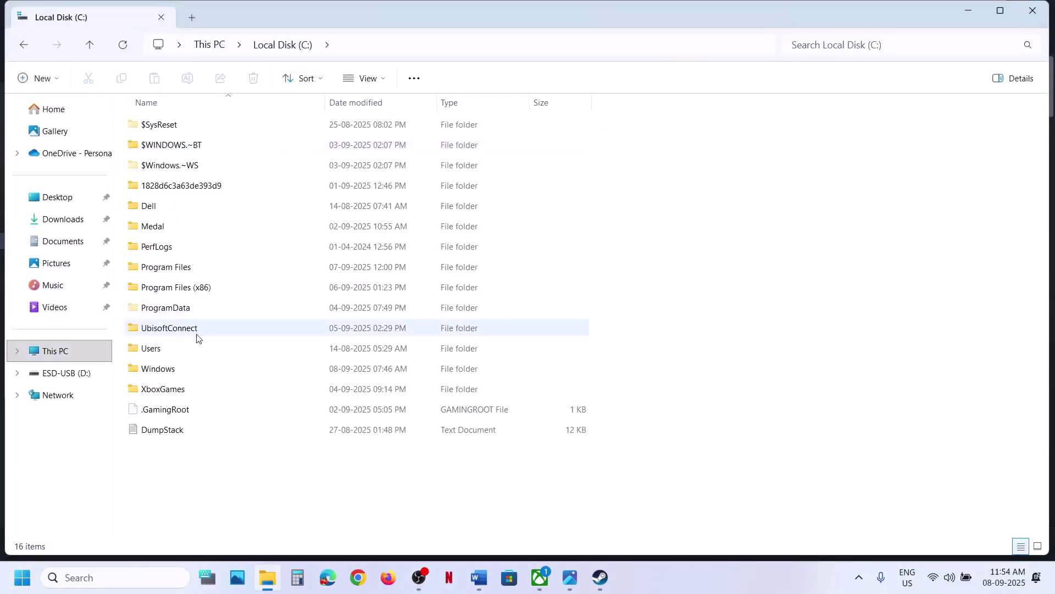
{"action": "double_click", "coordinate": [183, 354]}
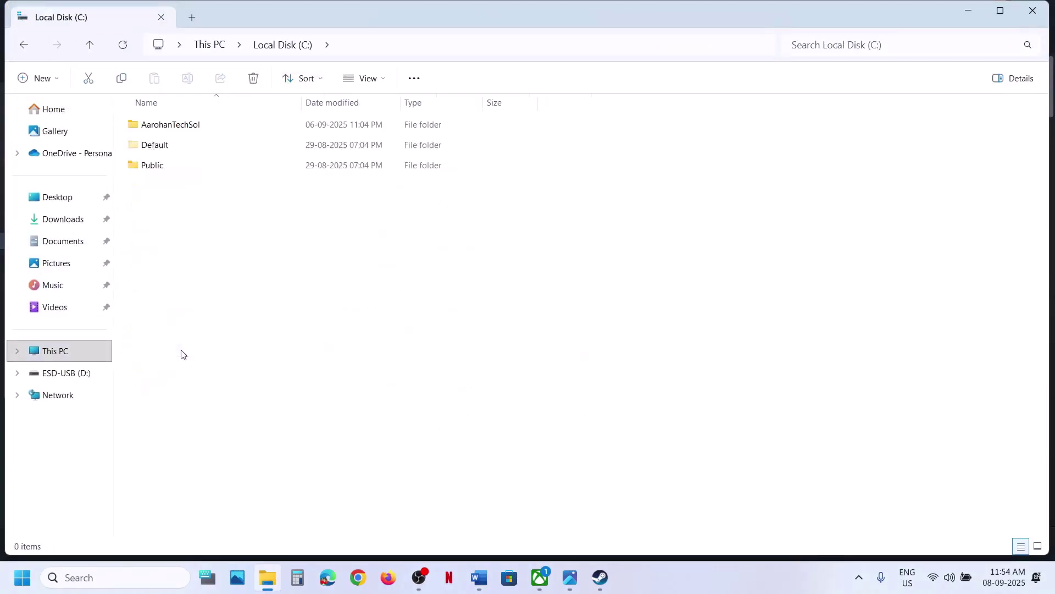
{"action": "double_click", "coordinate": [176, 128]}
{"action": "left_click", "coordinate": [190, 185]}
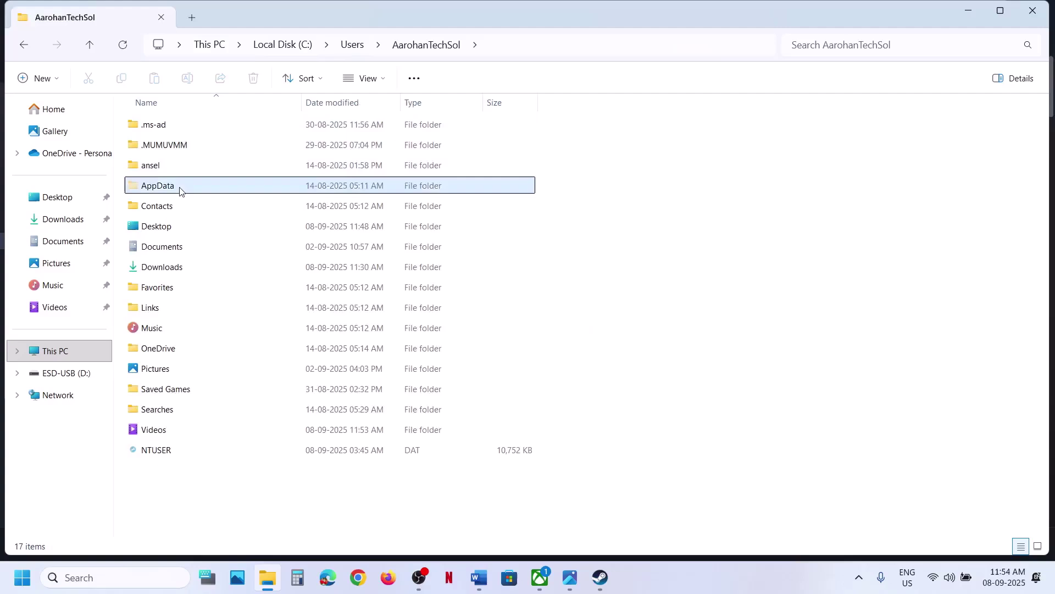
{"action": "left_click", "coordinate": [383, 83]}
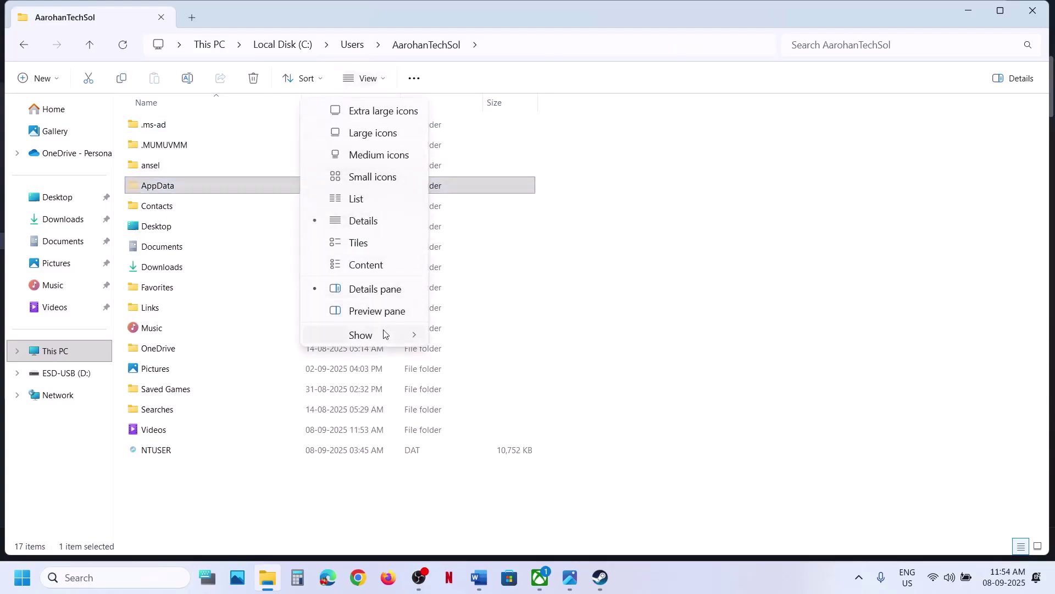
{"action": "mouse_move", "coordinate": [384, 335]}
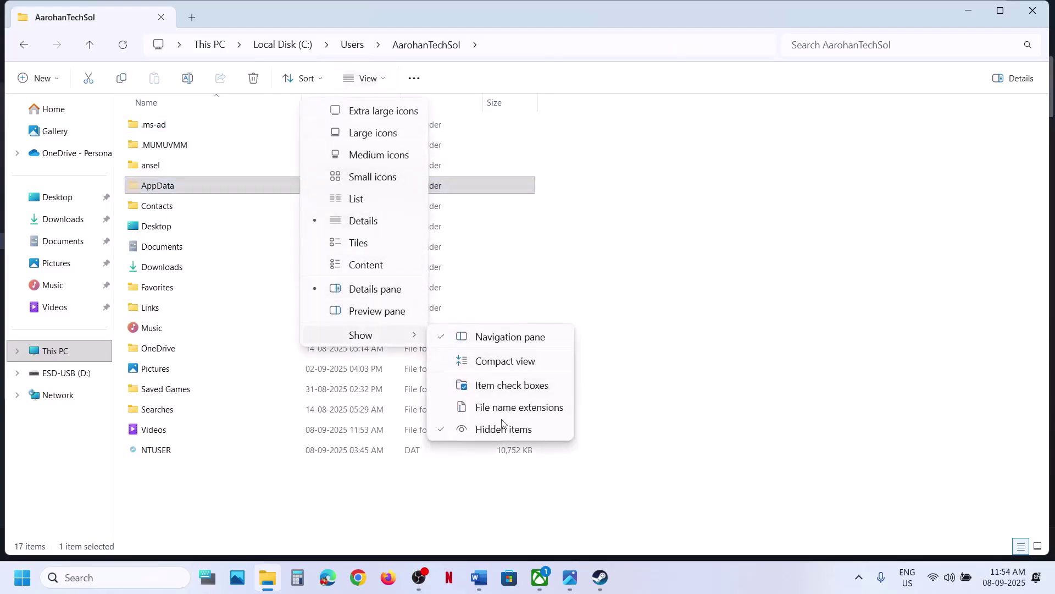
{"action": "left_click", "coordinate": [187, 192]}
{"action": "double_click", "coordinate": [188, 192]}
Rename Local\Cronos\Saved\Config to Config.old
{"action": "double_click", "coordinate": [165, 132]}
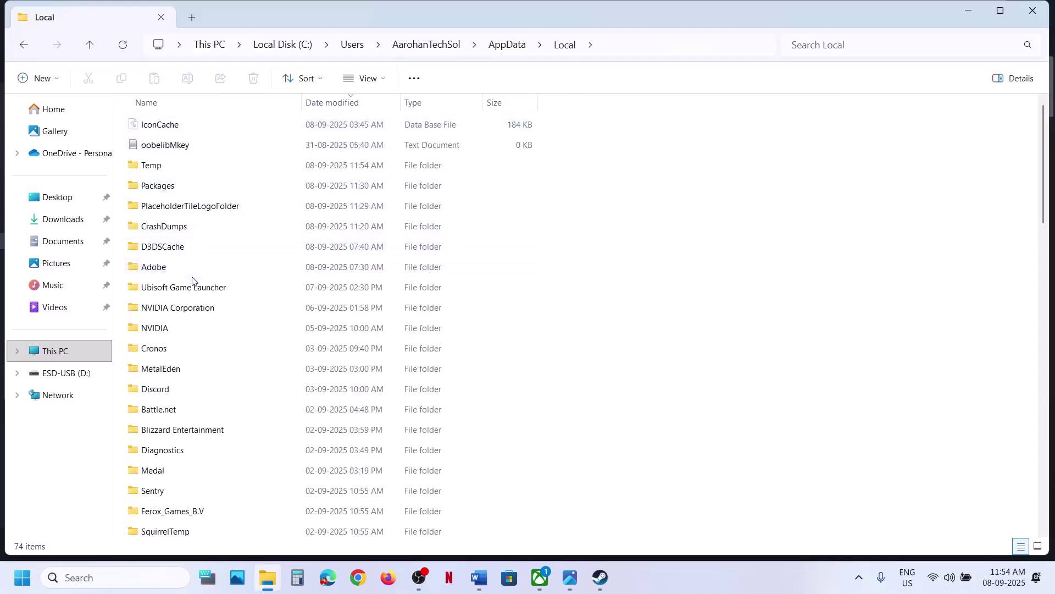
{"action": "double_click", "coordinate": [169, 351]}
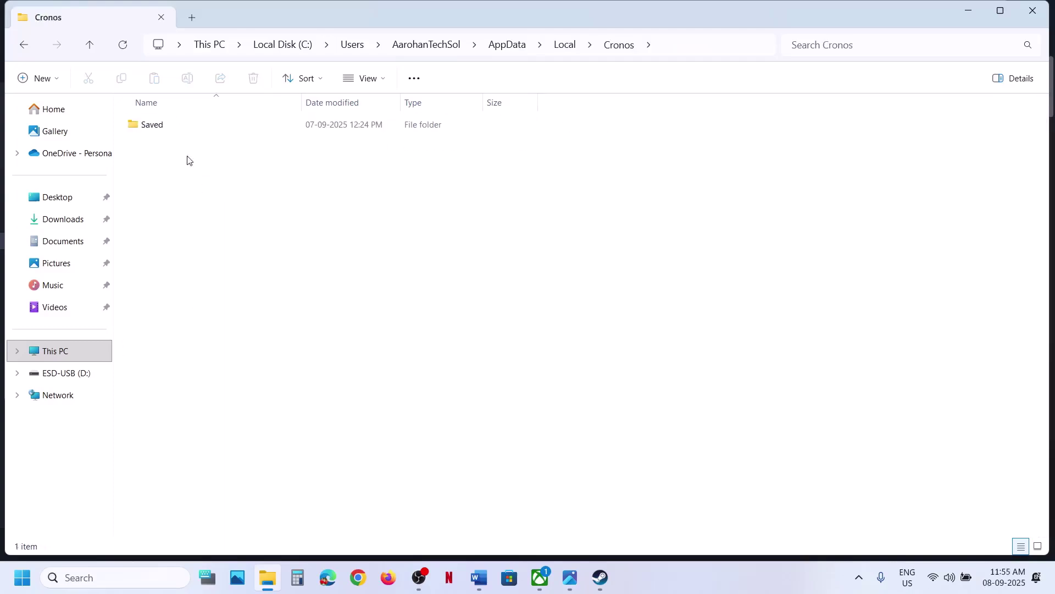
{"action": "left_click", "coordinate": [167, 130]}
{"action": "double_click", "coordinate": [167, 130]}
{"action": "left_click", "coordinate": [167, 130]}
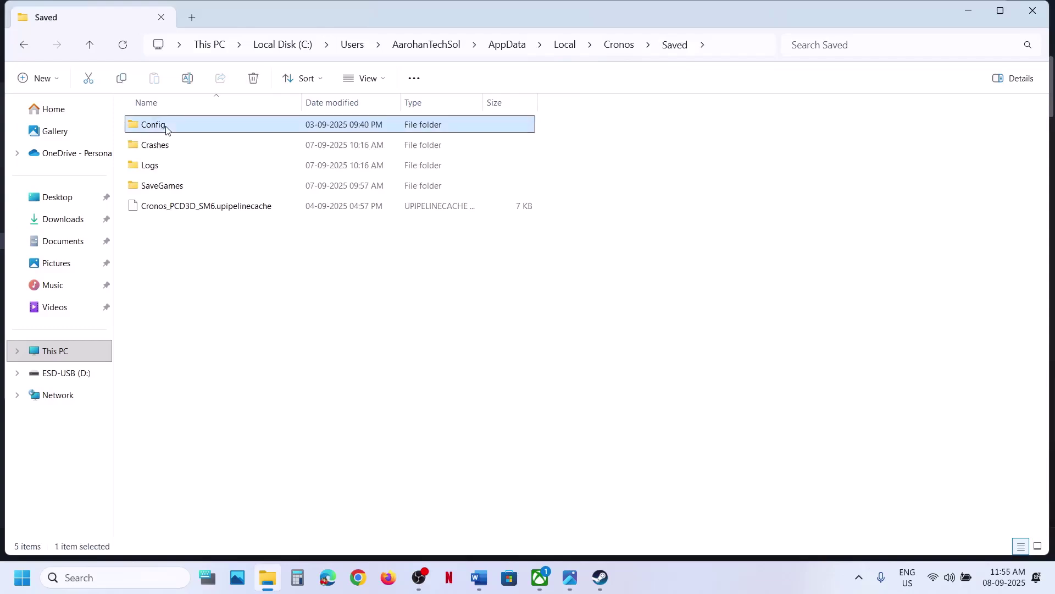
{"action": "right_click", "coordinate": [166, 129]}
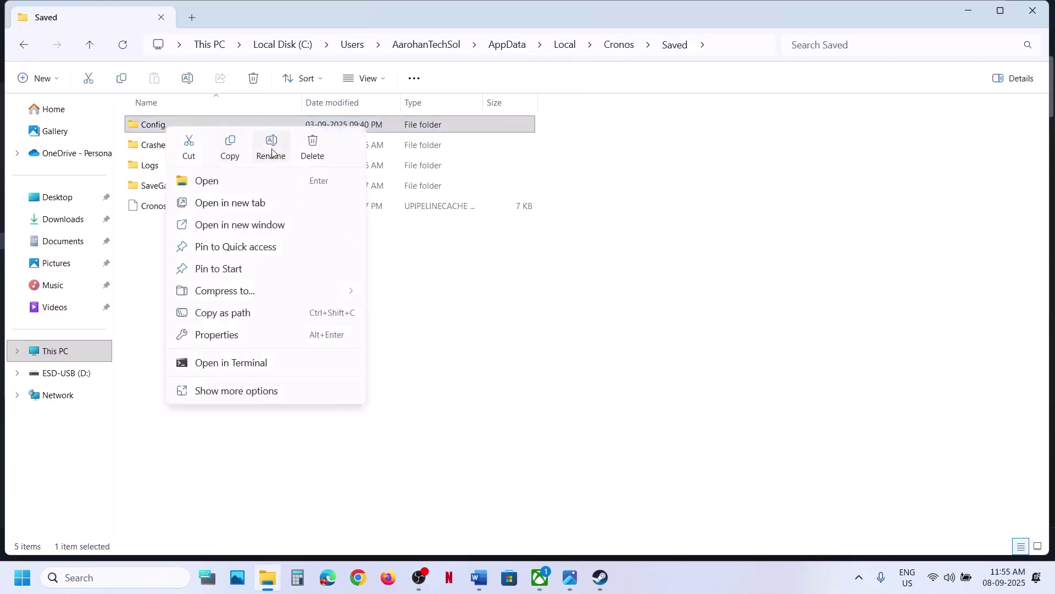
{"action": "left_click", "coordinate": [271, 147]}
{"action": "left_click", "coordinate": [184, 126]}
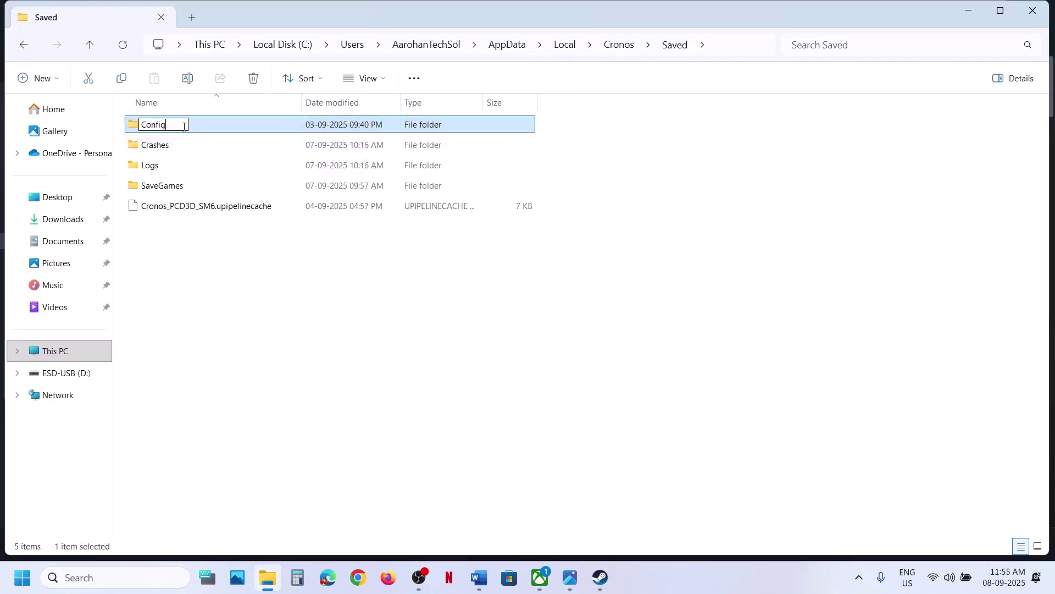
{"action": "type", "text": ".old"}
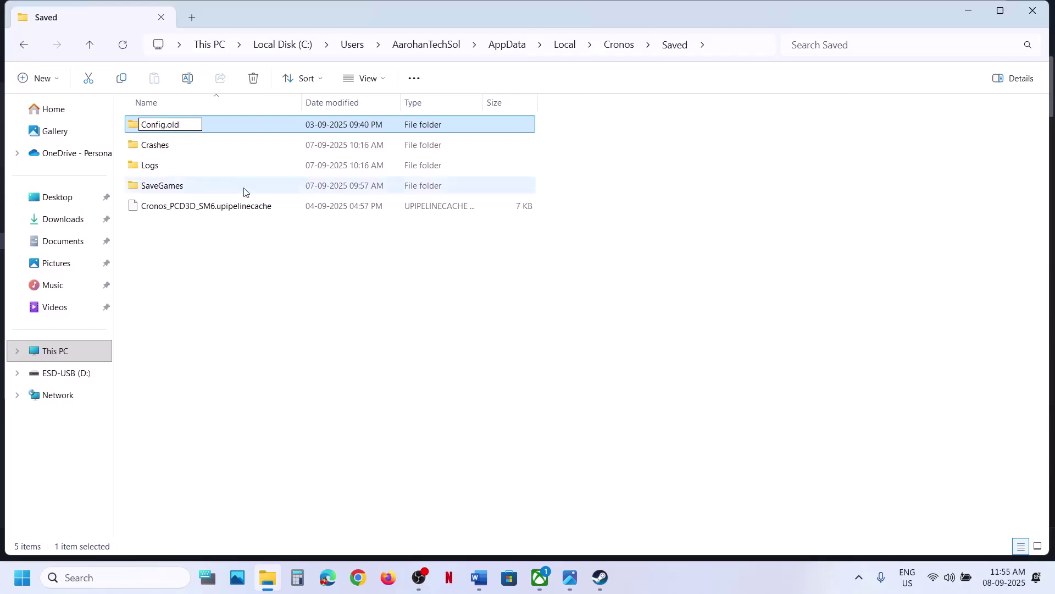
{"action": "left_click", "coordinate": [302, 347]}
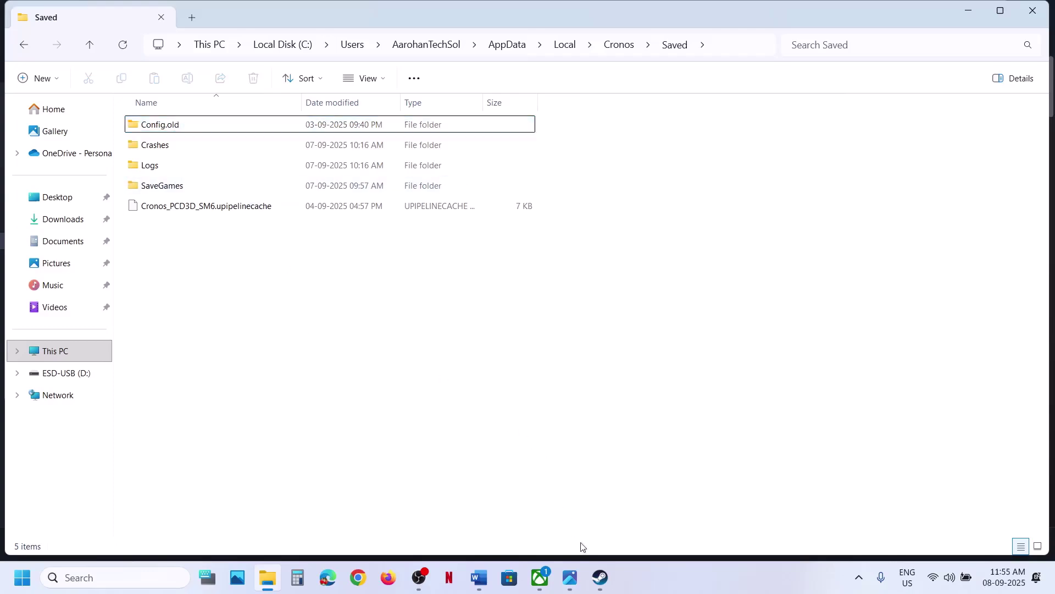
{"action": "left_click", "coordinate": [600, 577]}
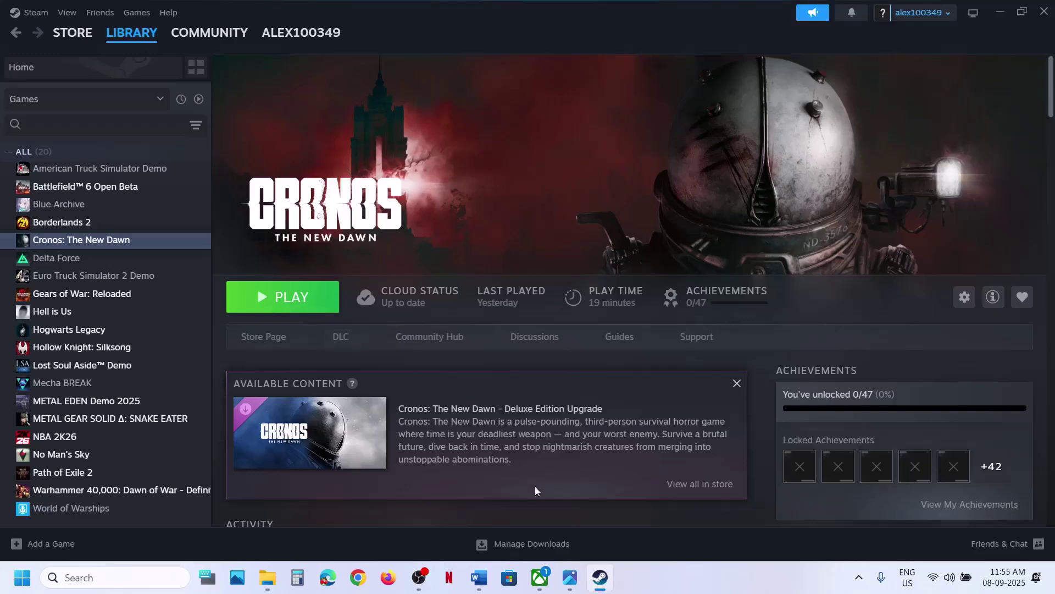
{"action": "left_click", "coordinate": [479, 577]}
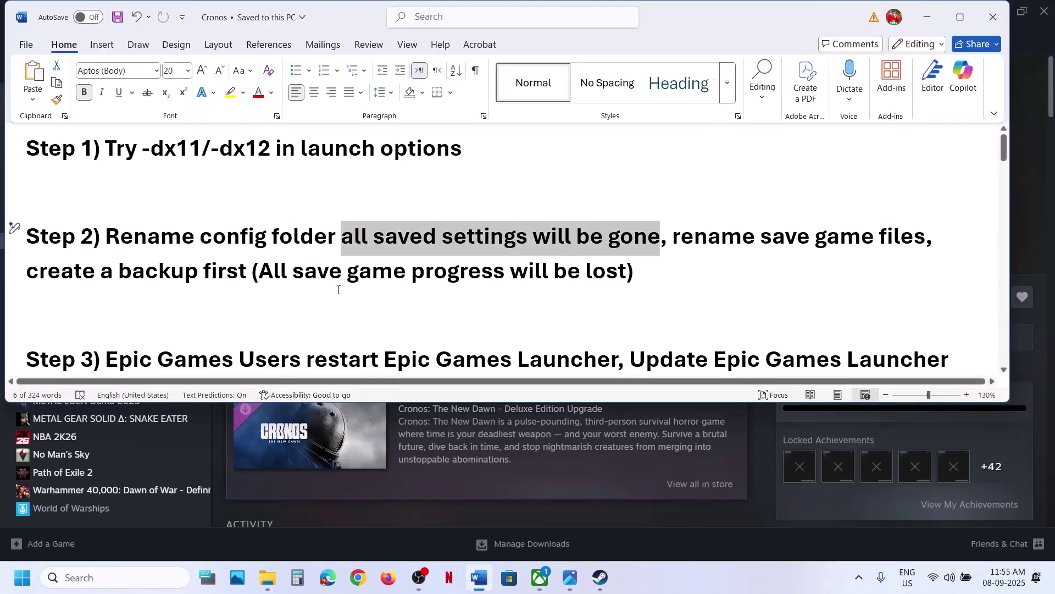
{"action": "left_click_drag", "start_coordinate": [675, 240], "coordinate": [926, 240]}
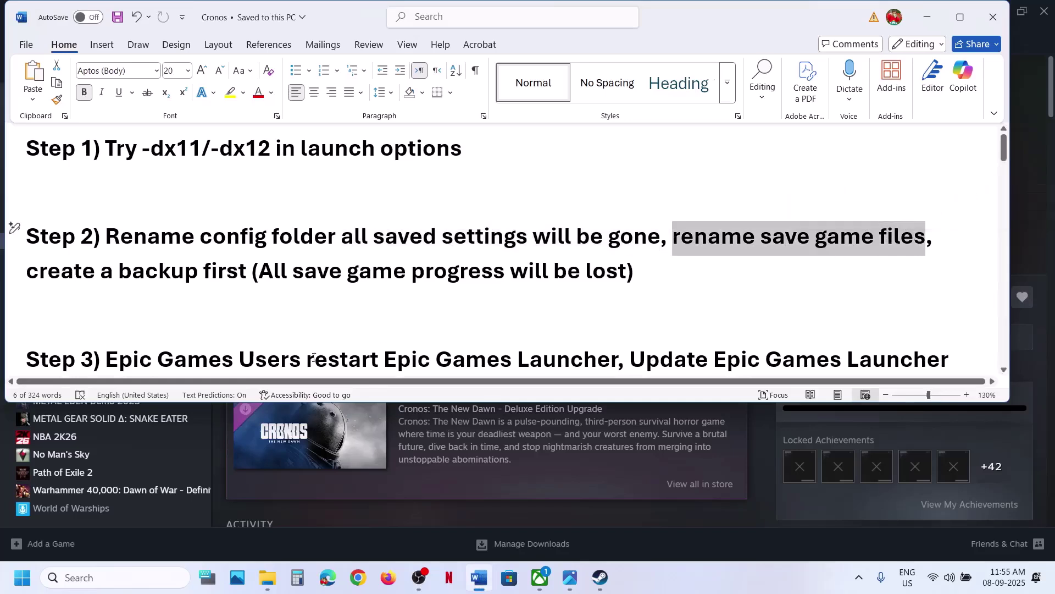
{"action": "left_click_drag", "start_coordinate": [262, 272], "coordinate": [625, 271]}
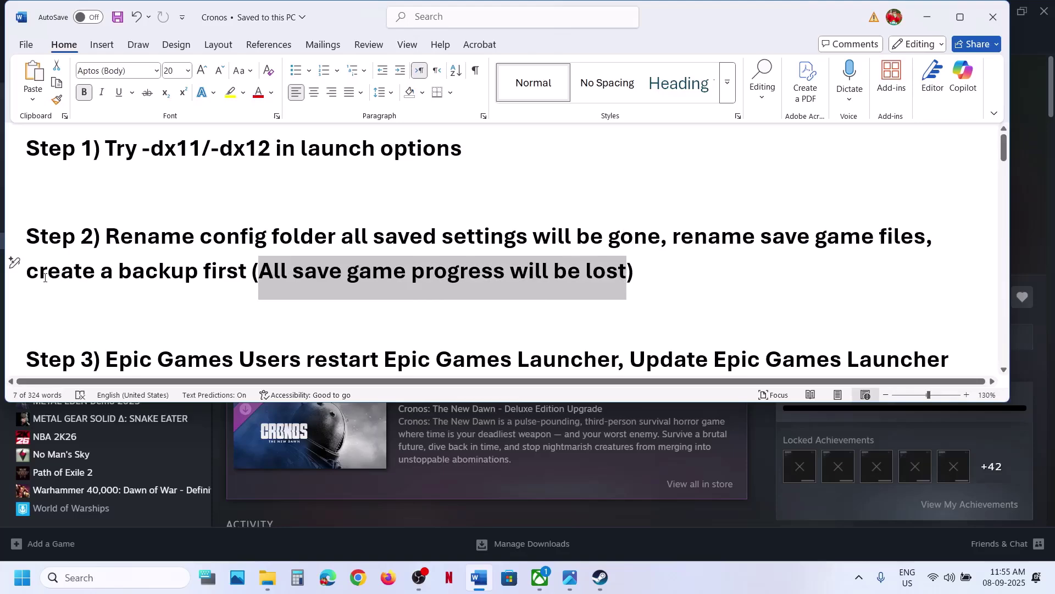
{"action": "left_click_drag", "start_coordinate": [44, 278], "coordinate": [201, 275]}
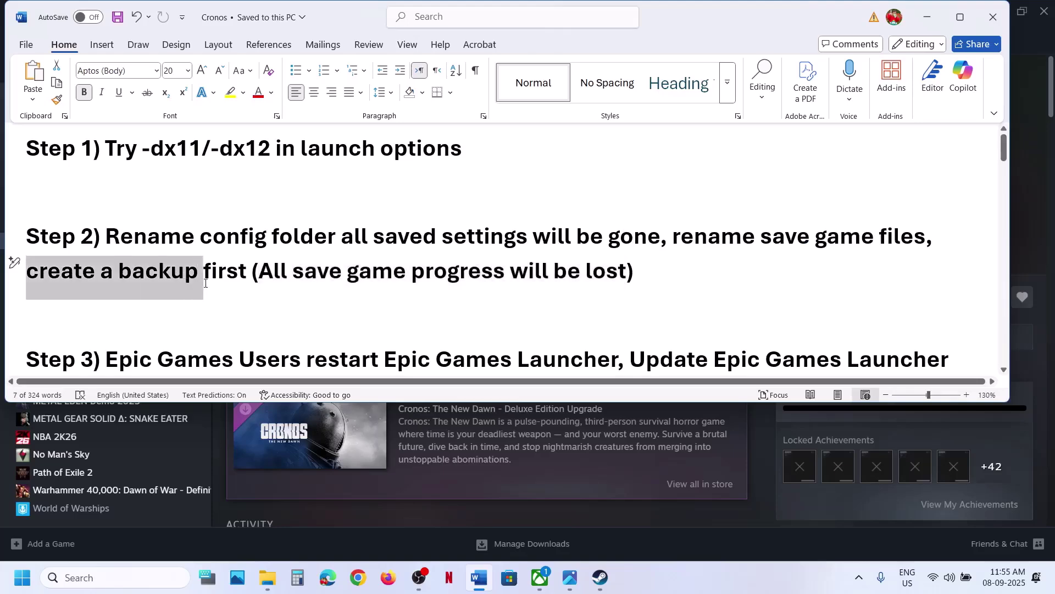
{"action": "left_click", "coordinate": [928, 23]}
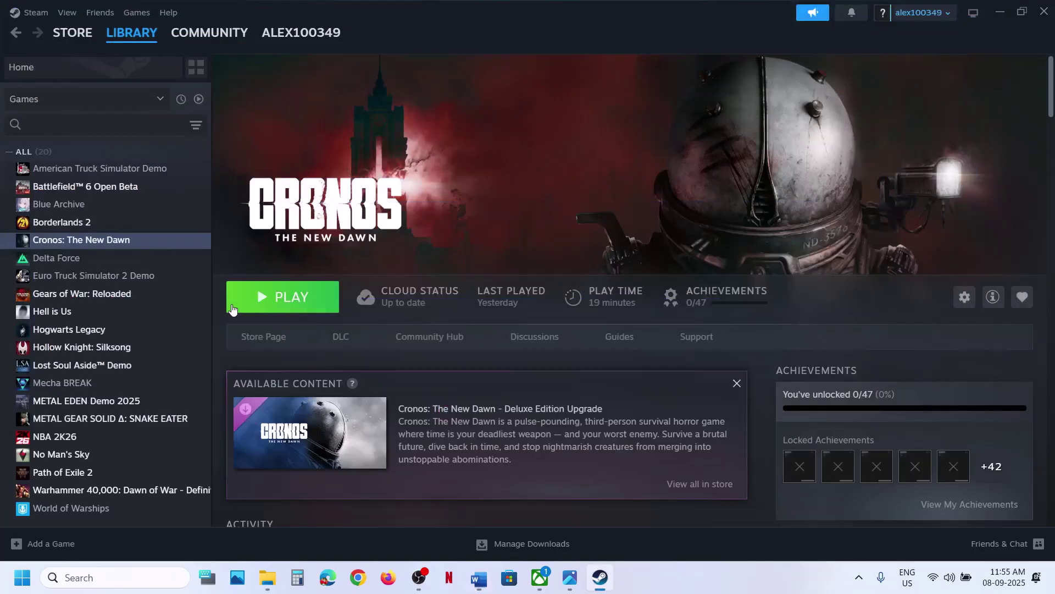
Navigate File Explorer up from Saved to the AppData\Local folder
{"action": "left_click", "coordinate": [266, 578]}
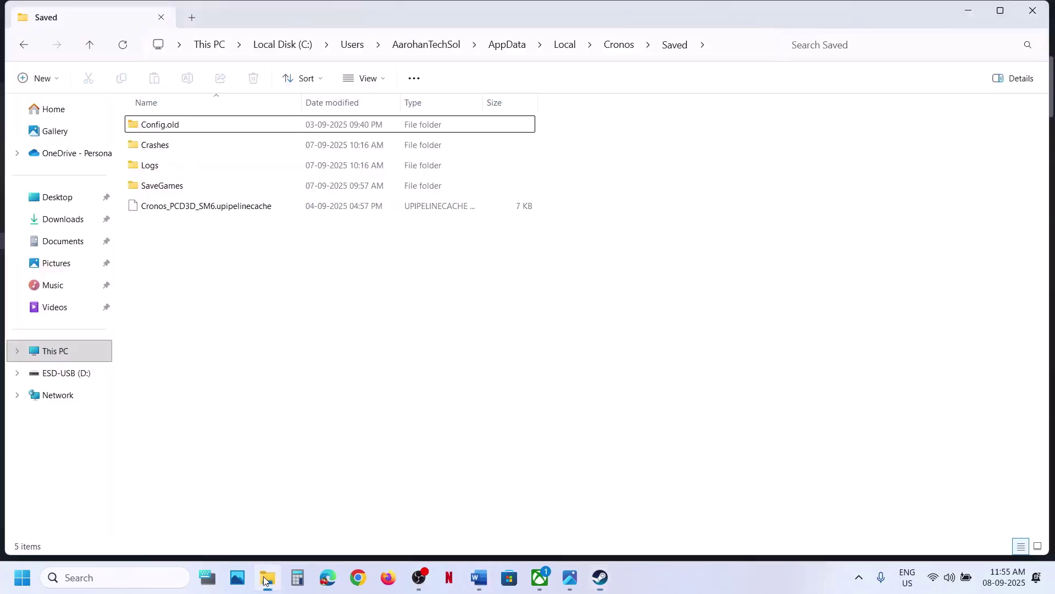
{"action": "left_click", "coordinate": [88, 45]}
{"action": "left_click", "coordinate": [685, 45]}
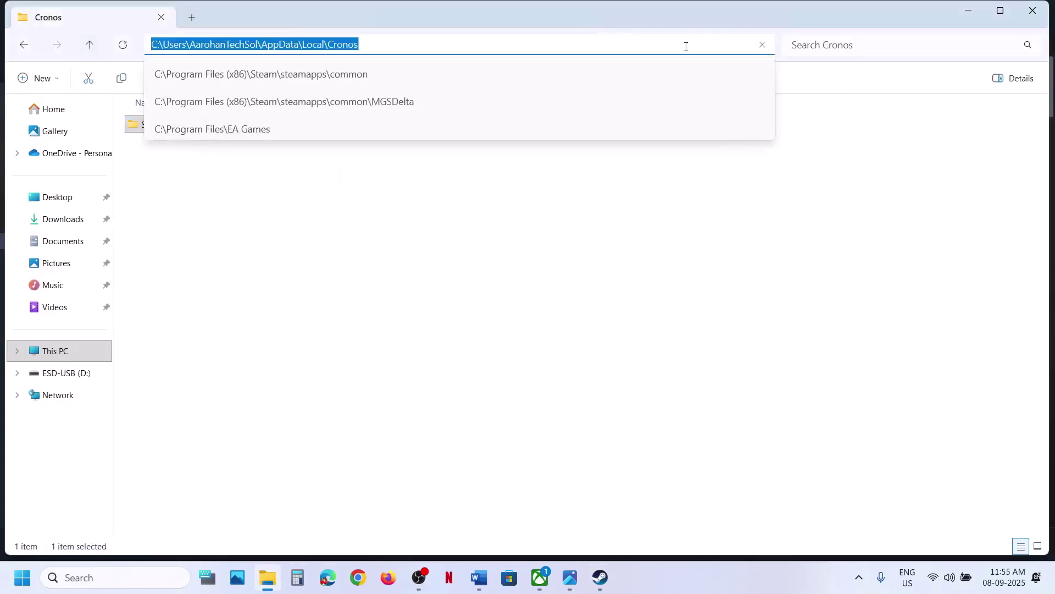
{"action": "left_click", "coordinate": [93, 48]}
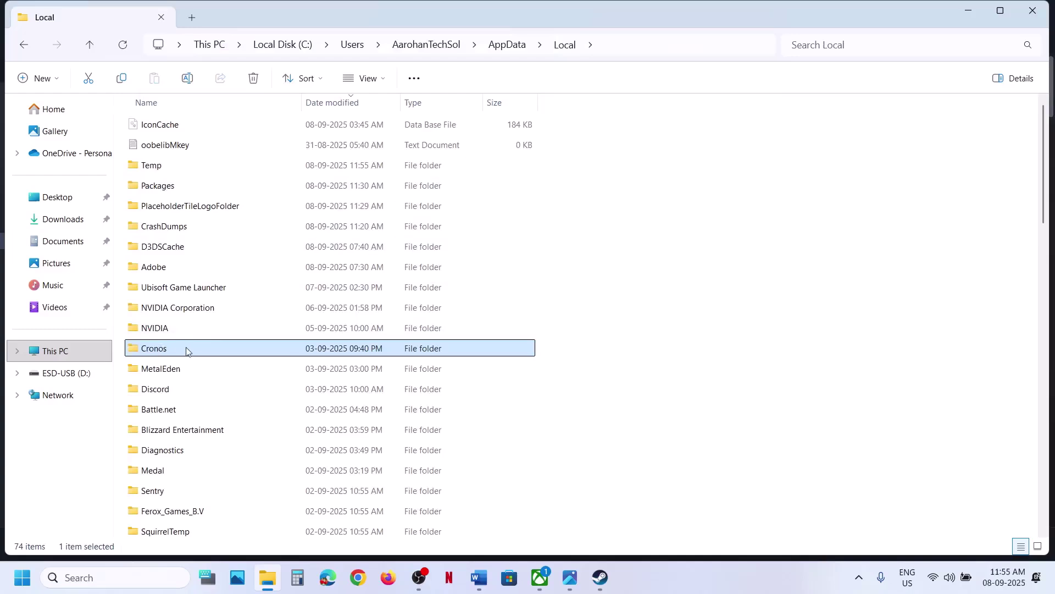
{"action": "left_click", "coordinate": [632, 42]}
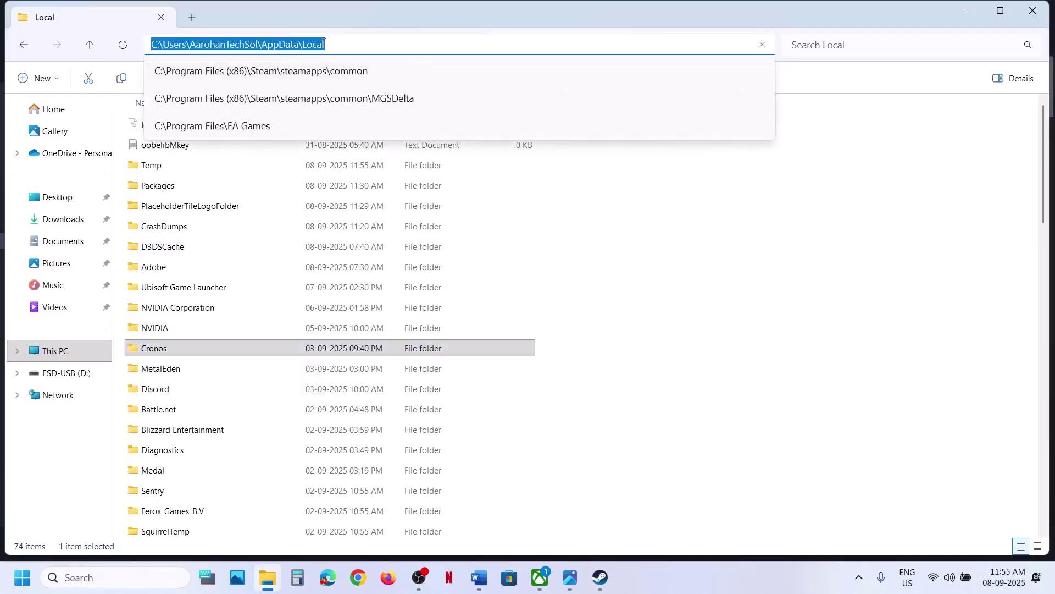
Copy the Cronos folder and paste a backup onto the middle of the desktop
{"action": "right_click", "coordinate": [166, 352]}
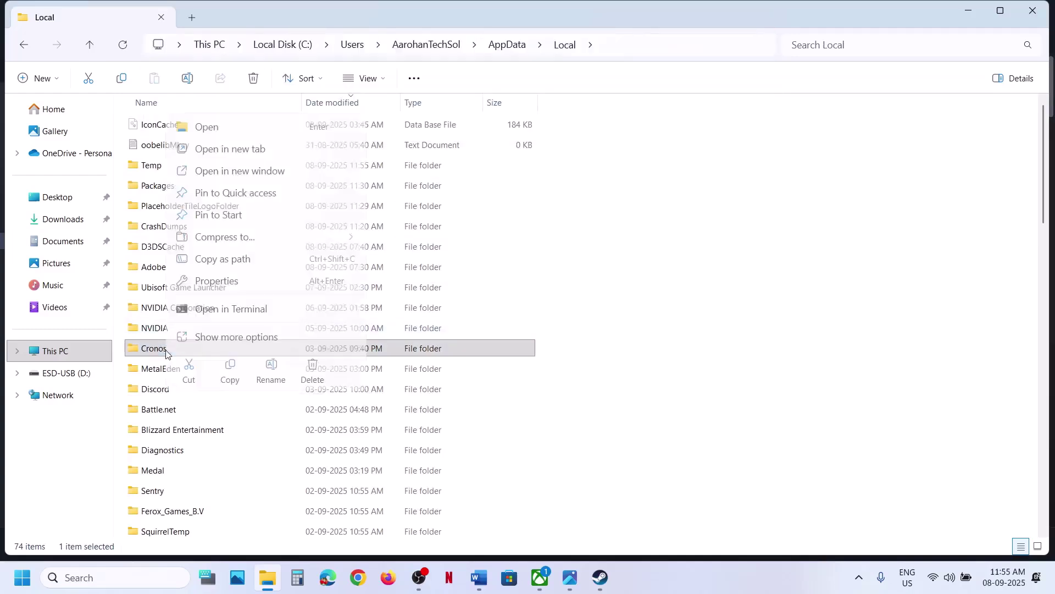
{"action": "left_click", "coordinate": [231, 366]}
{"action": "key", "text": "super+d"}
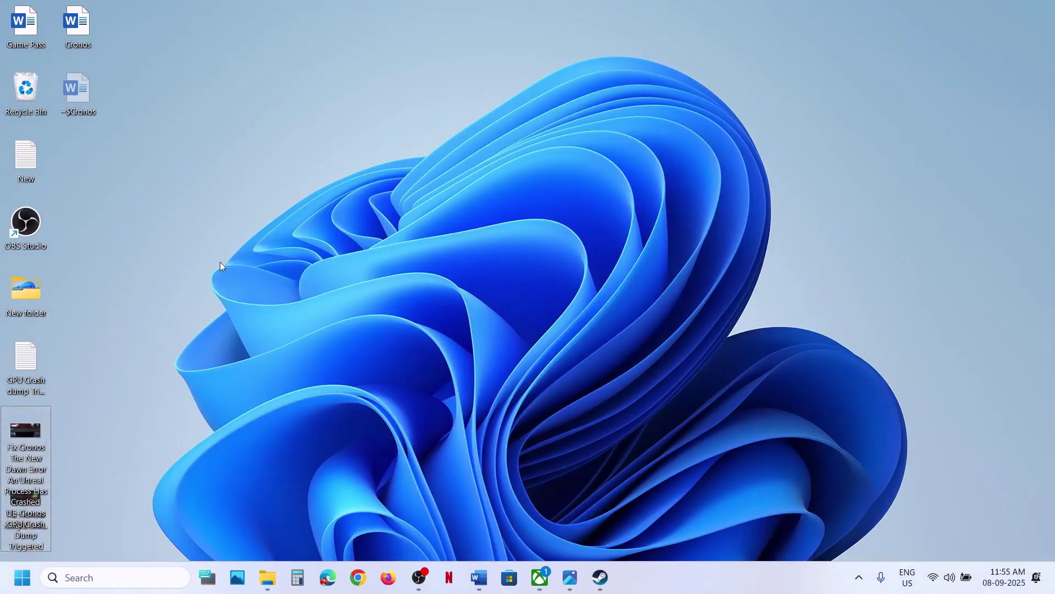
{"action": "key", "text": "super+d"}
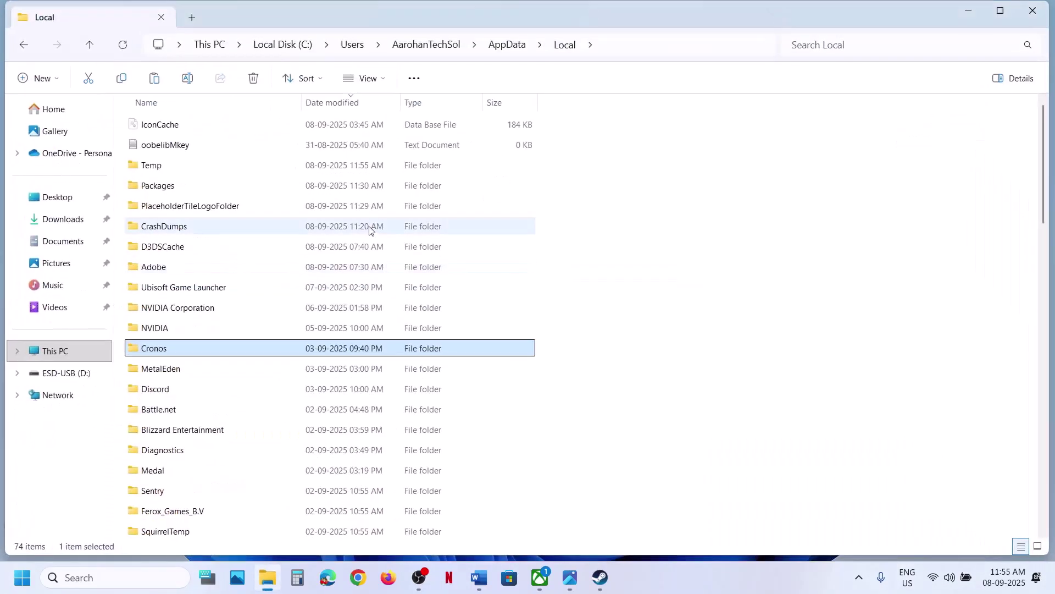
{"action": "right_click", "coordinate": [165, 347]}
{"action": "left_click", "coordinate": [220, 364]}
{"action": "key", "text": "super+d"}
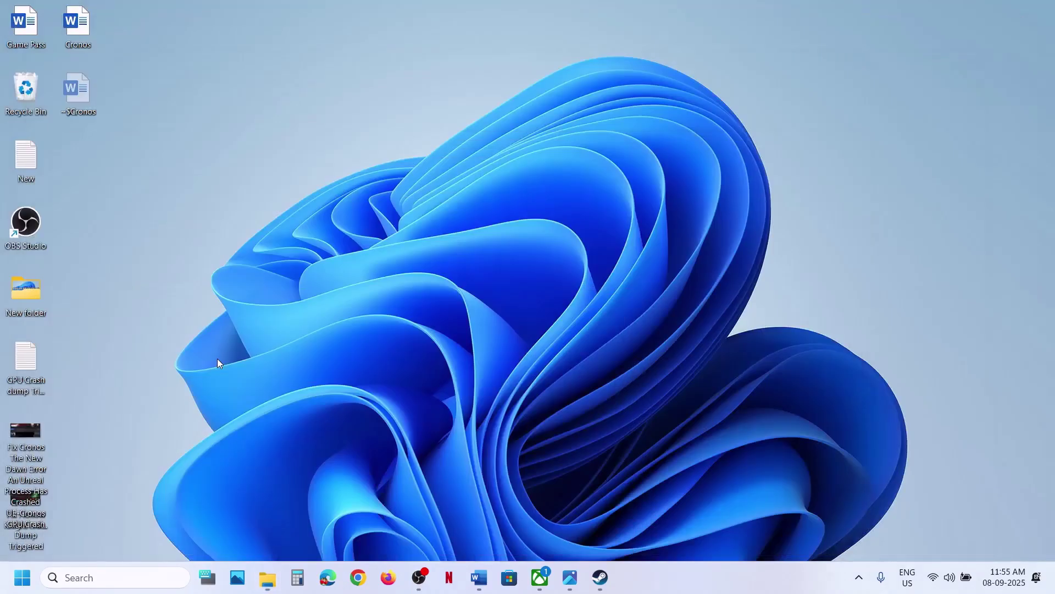
{"action": "key", "text": "ctrl+v"}
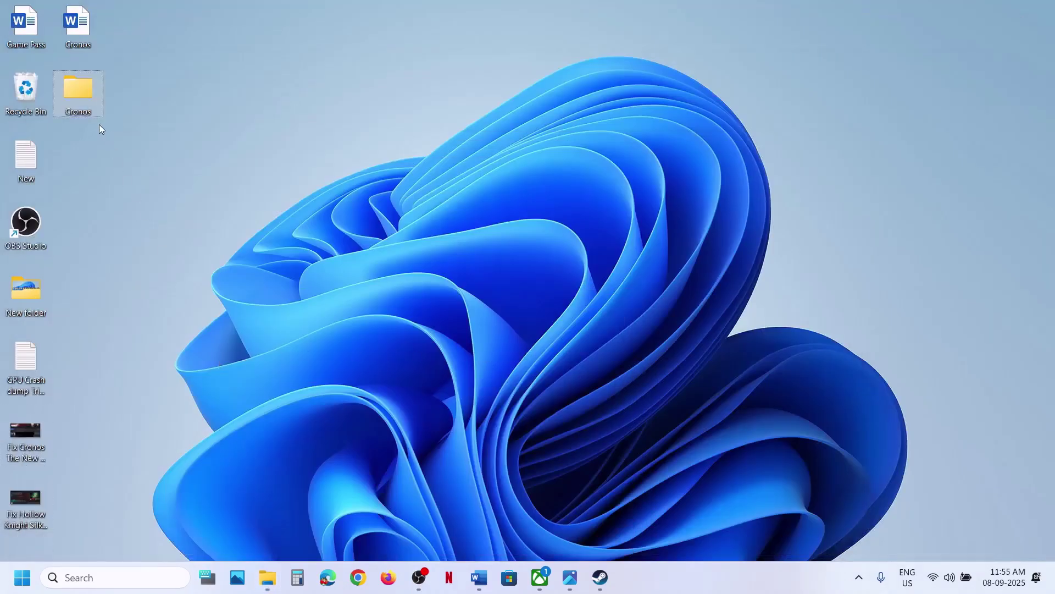
{"action": "left_click_drag", "start_coordinate": [84, 102], "coordinate": [466, 267]}
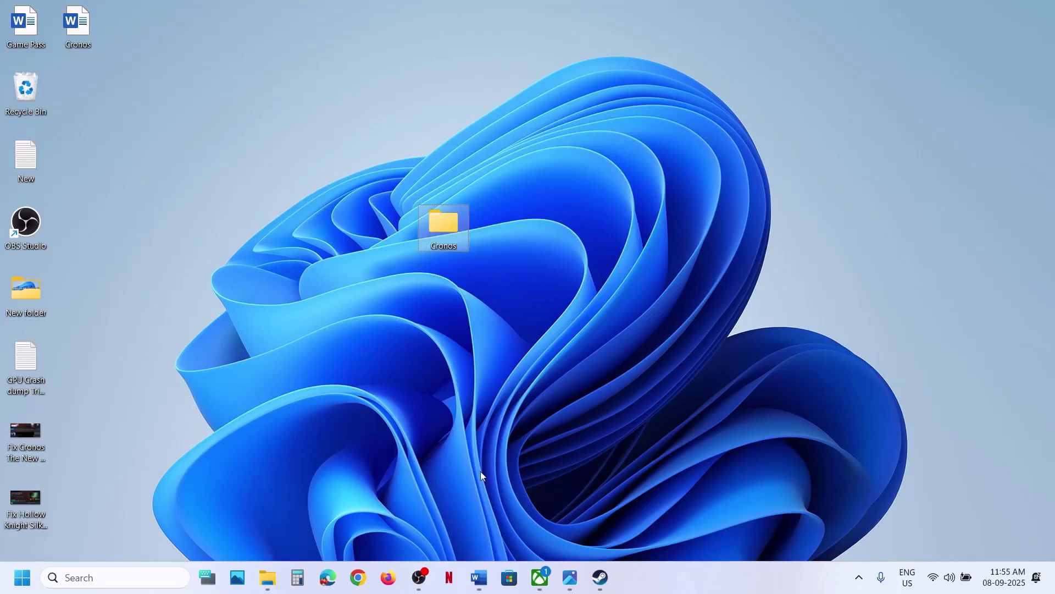
Rename the original Cronos folder in AppData\Local to Cronos.old
{"action": "left_click", "coordinate": [264, 586]}
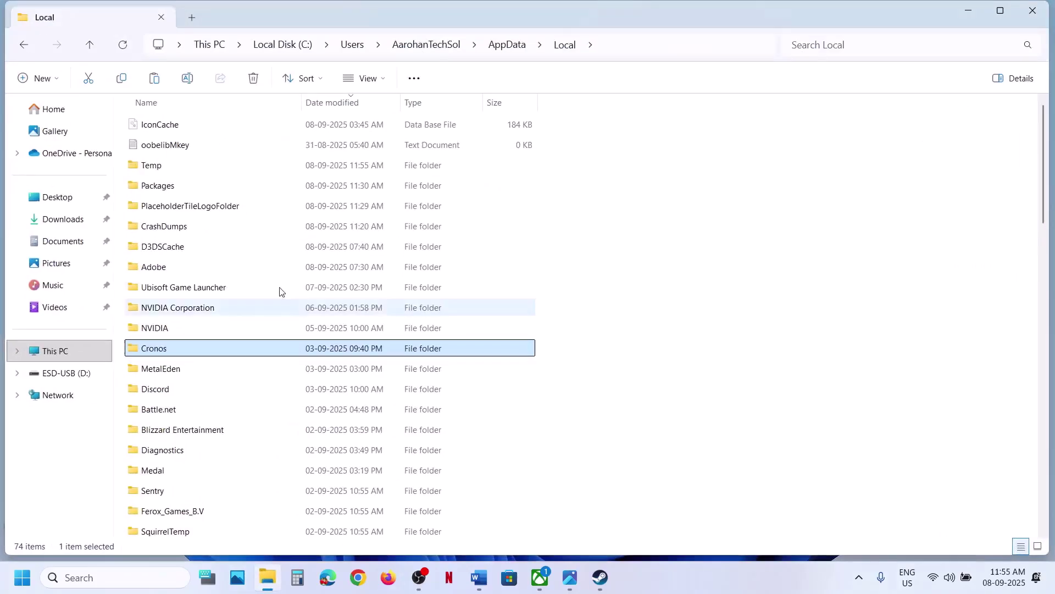
{"action": "right_click", "coordinate": [160, 348]}
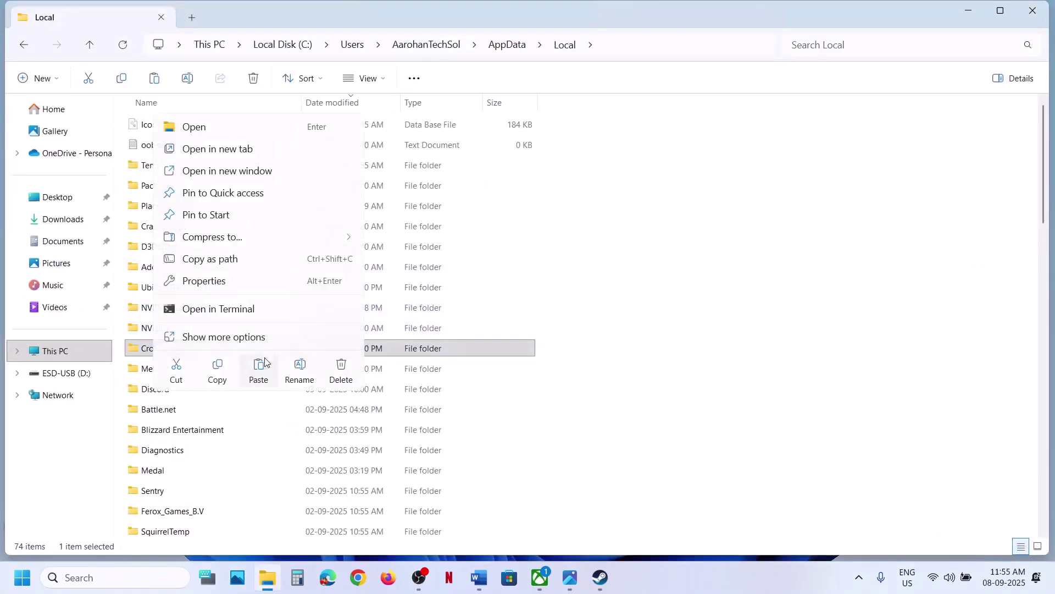
{"action": "left_click", "coordinate": [299, 371]}
{"action": "left_click", "coordinate": [179, 348]}
{"action": "type", "text": ".old"}
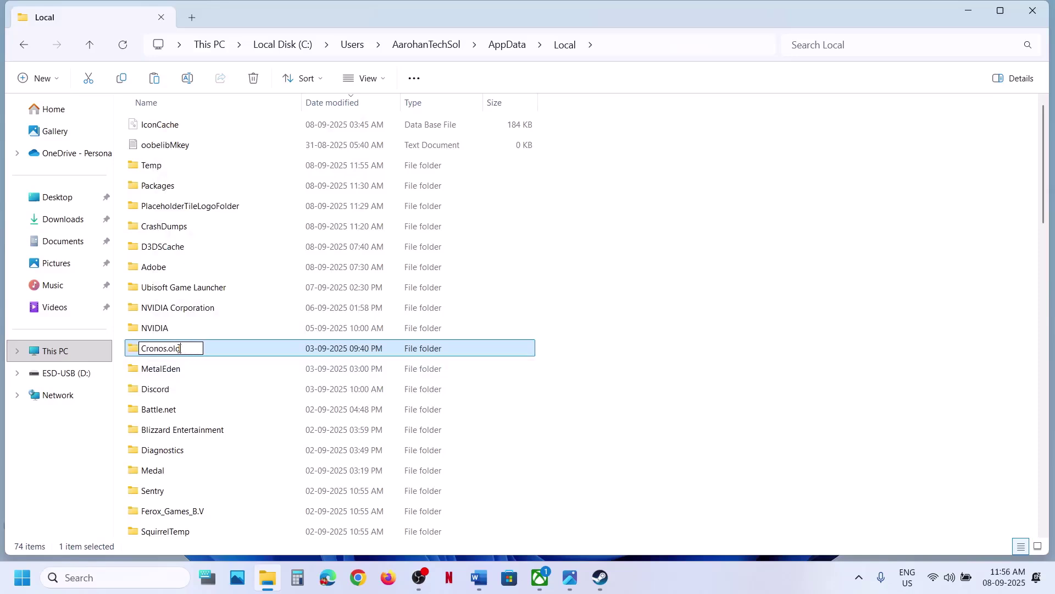
{"action": "left_click", "coordinate": [634, 380]}
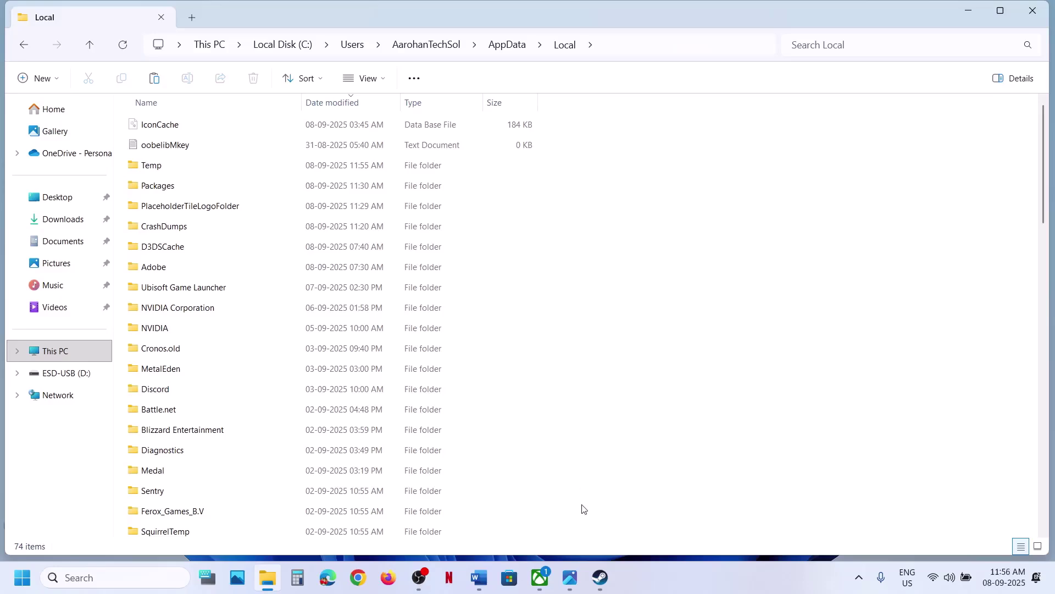
Highlight the Step 3 note about restarting the Epic Games Launcher
{"action": "left_click", "coordinate": [600, 577]}
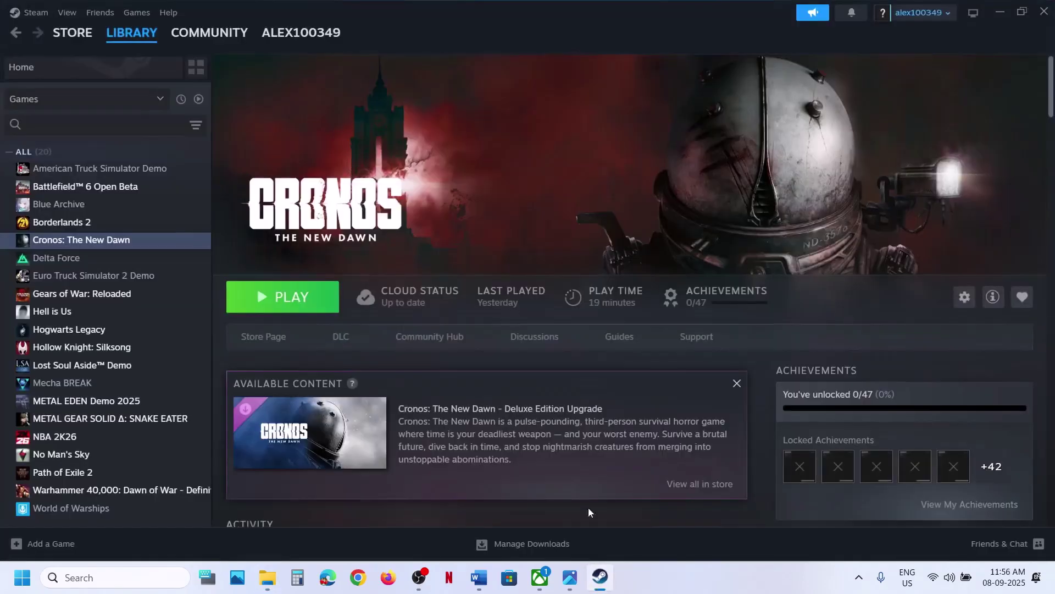
{"action": "left_click", "coordinate": [478, 577]}
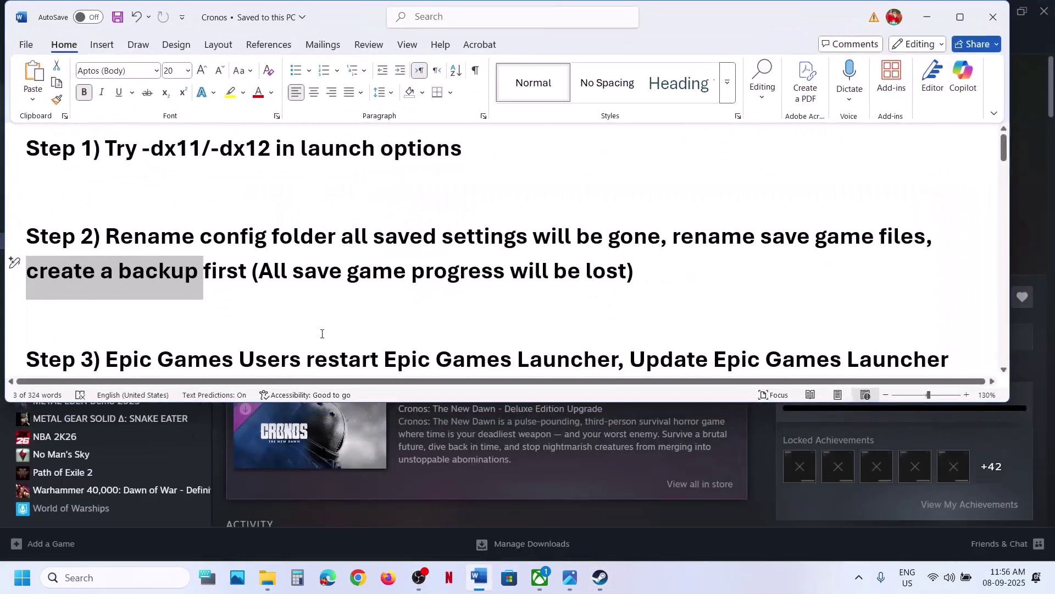
{"action": "scroll", "coordinate": [322, 335], "scroll_direction": "down", "scroll_amount": 2}
{"action": "scroll", "coordinate": [322, 335], "scroll_direction": "up", "scroll_amount": 1}
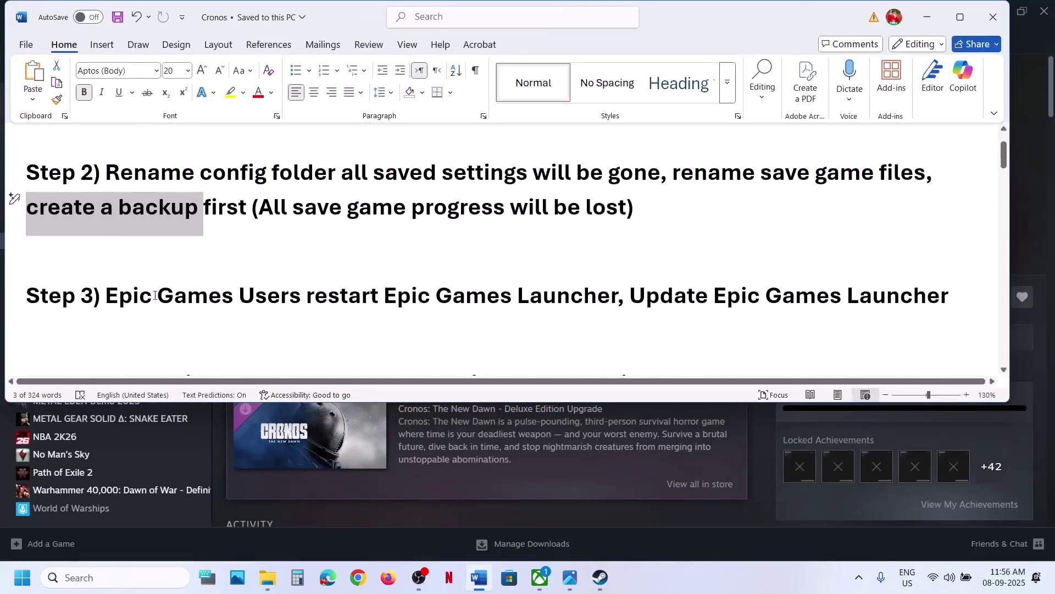
{"action": "left_click_drag", "start_coordinate": [138, 293], "coordinate": [459, 301]}
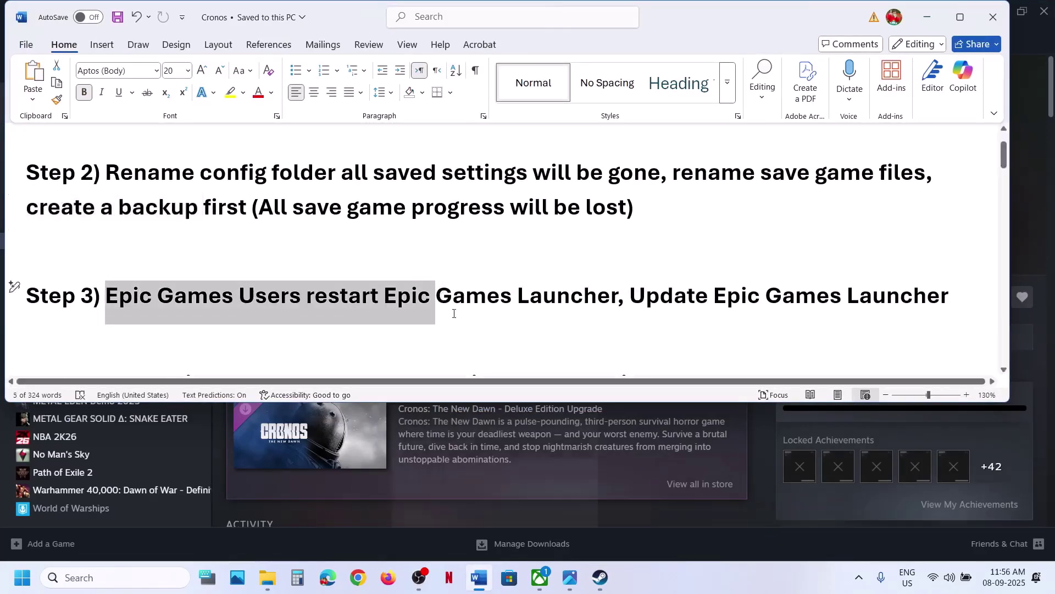
{"action": "left_click", "coordinate": [459, 302]}
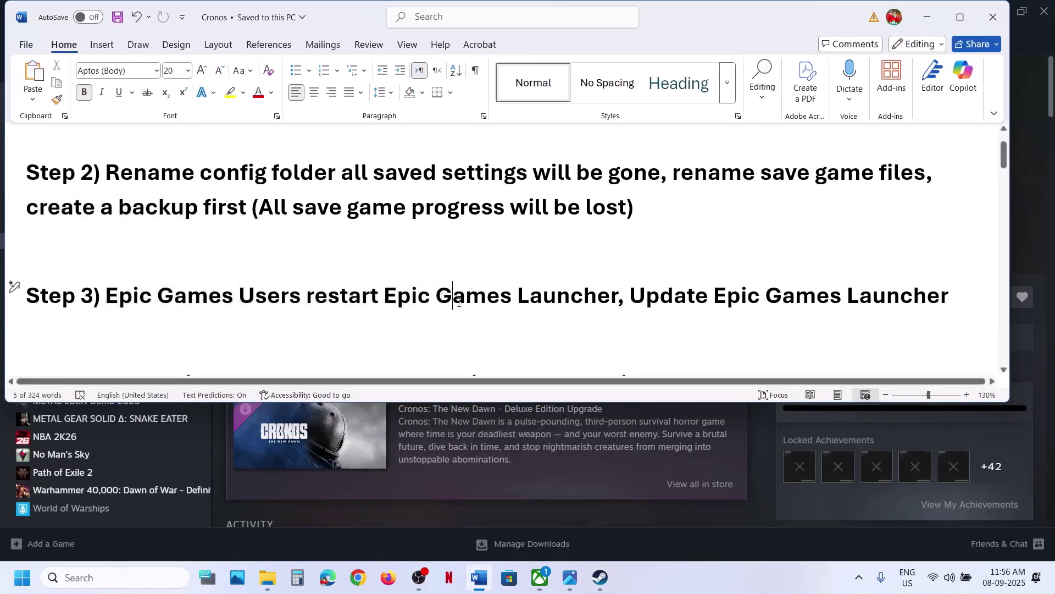
Launch Epic Games Launcher from a system search for 'Epic'
{"action": "left_click", "coordinate": [128, 578]}
{"action": "type", "text": "e Epic"}
{"action": "key", "text": "Return"}
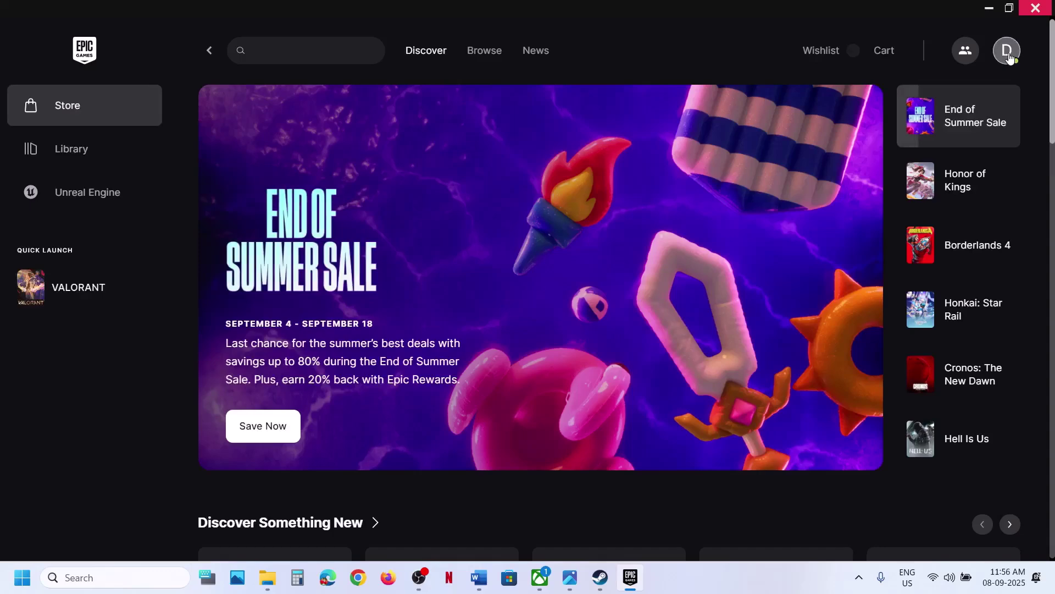
Open Epic Games Launcher's Settings page with the updater service, then bring back the Word notes
{"action": "left_click", "coordinate": [1008, 55]}
{"action": "left_click", "coordinate": [804, 329]}
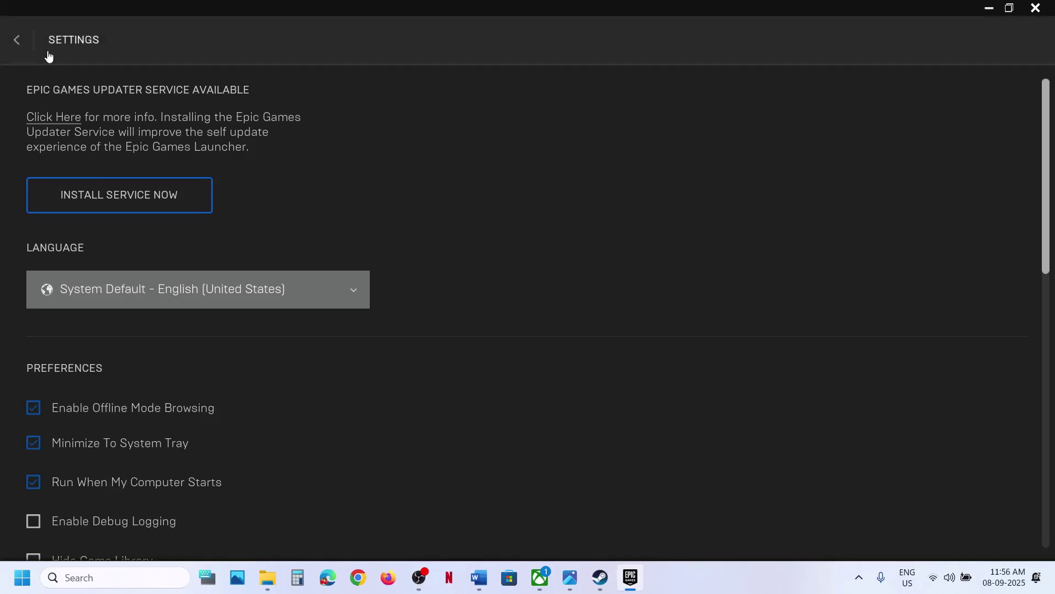
{"action": "left_click", "coordinate": [16, 40]}
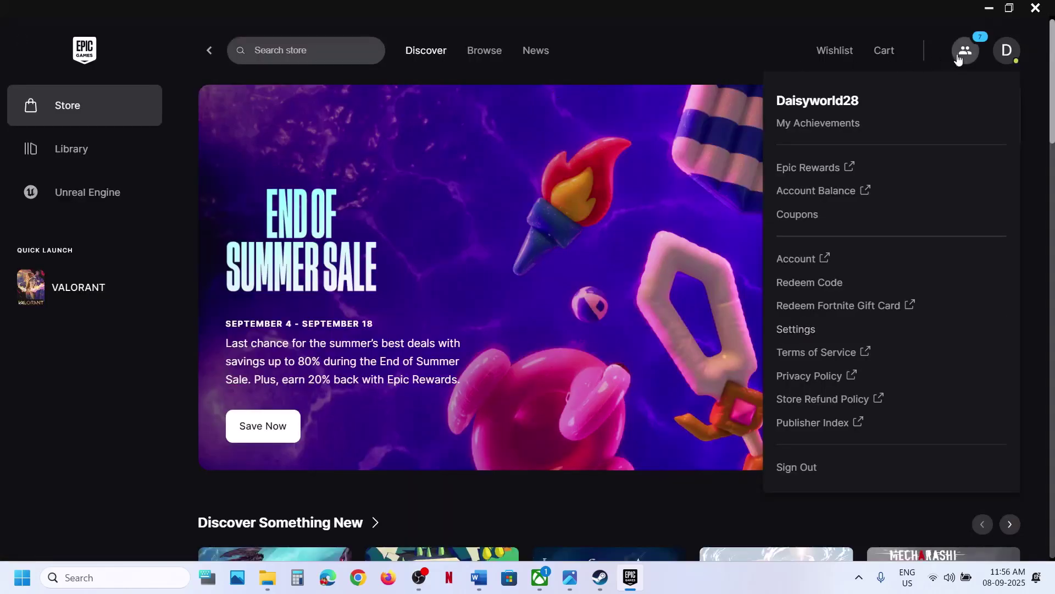
{"action": "left_click", "coordinate": [798, 329]}
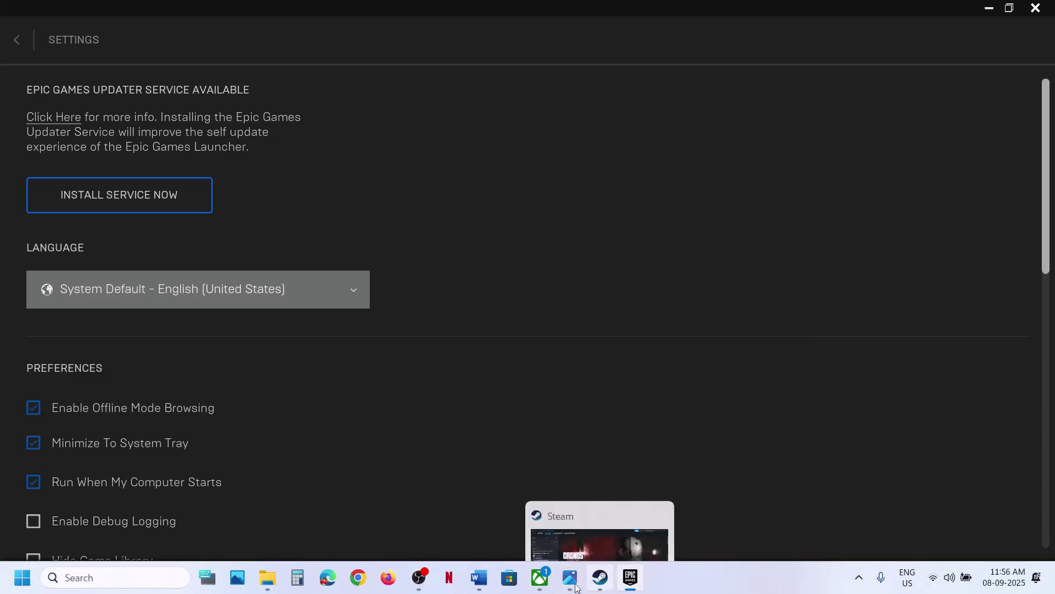
{"action": "left_click", "coordinate": [477, 581]}
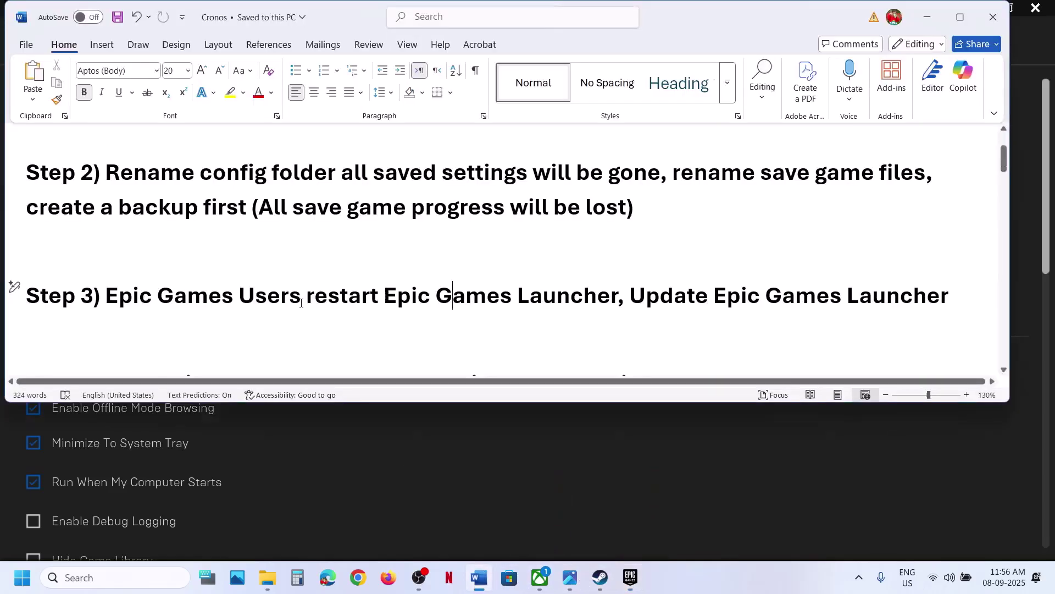
Highlight Step 4's points on cutscene crashes, launching the game and turning off ray tracing
{"action": "scroll", "coordinate": [301, 303], "scroll_direction": "down", "scroll_amount": 3}
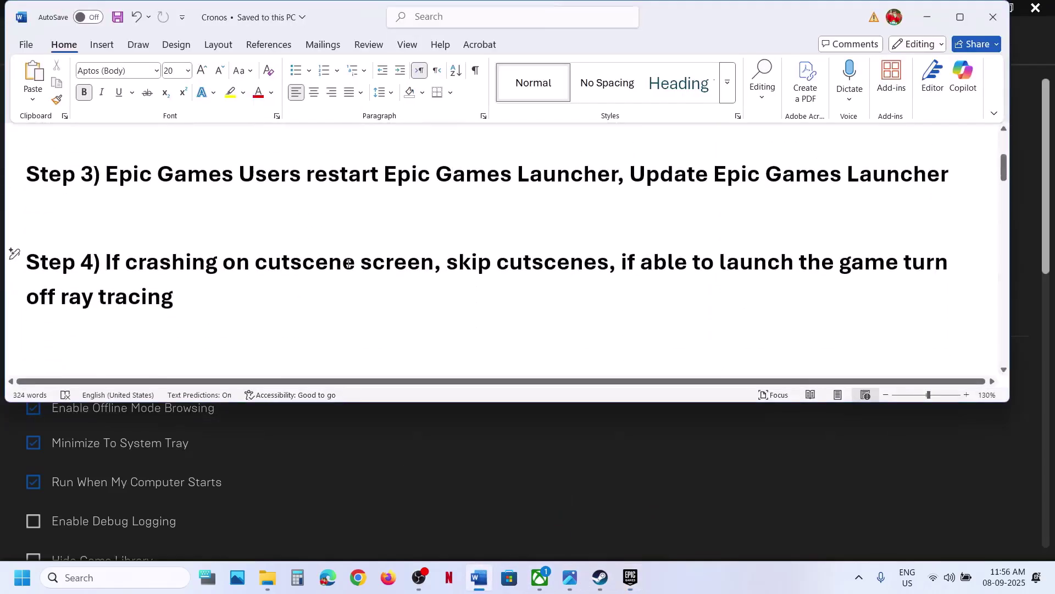
{"action": "left_click_drag", "start_coordinate": [108, 263], "coordinate": [562, 267]}
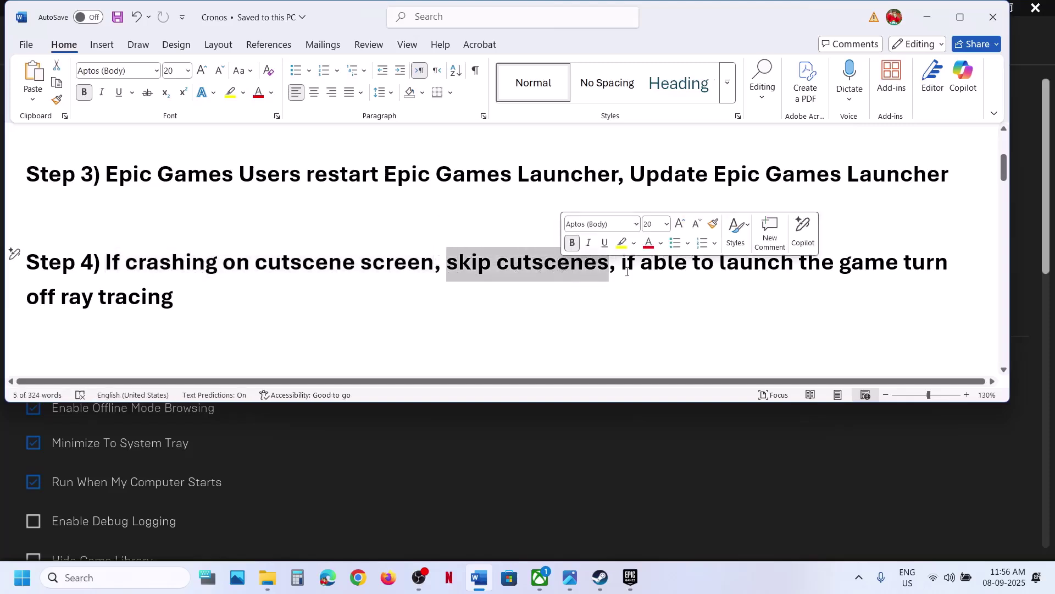
{"action": "left_click_drag", "start_coordinate": [630, 270], "coordinate": [837, 267]}
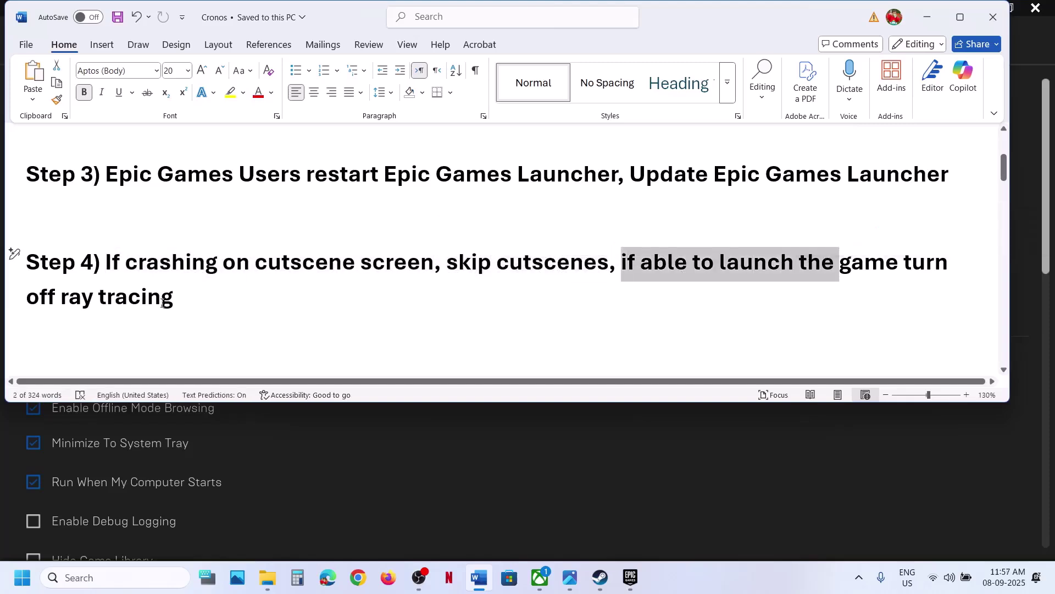
{"action": "left_click_drag", "start_coordinate": [27, 298], "coordinate": [173, 300]}
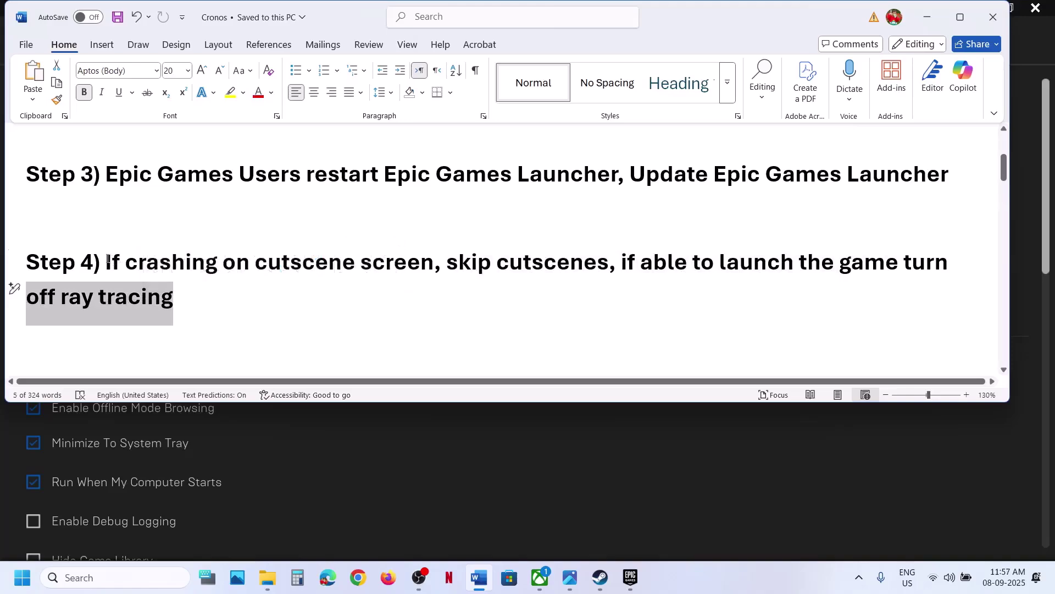
{"action": "left_click", "coordinate": [105, 263]}
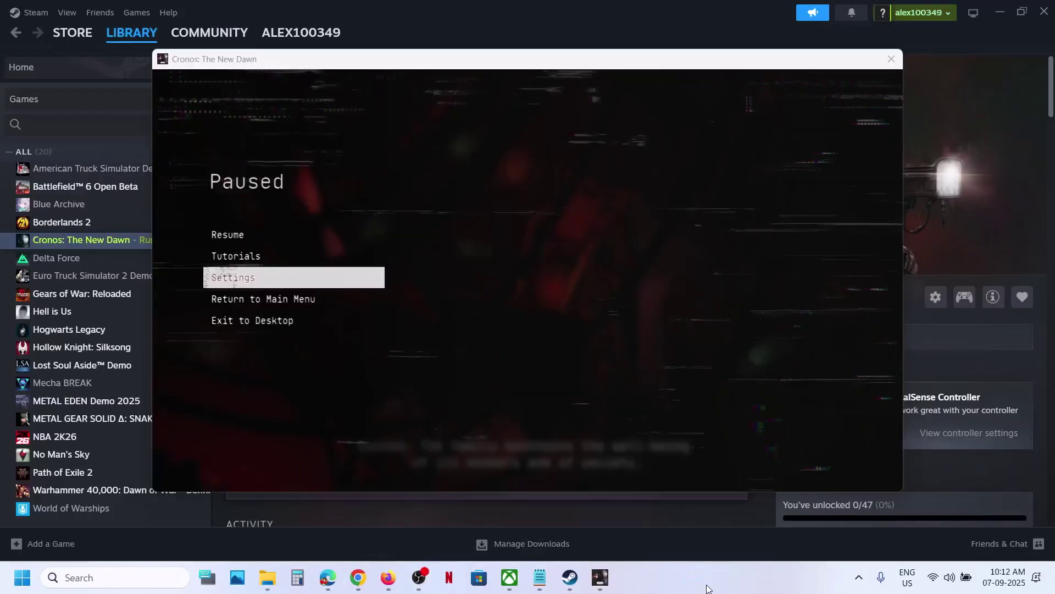
Open Settings from the Paused menu to check Raytracing is Off
{"action": "left_click", "coordinate": [275, 283]}
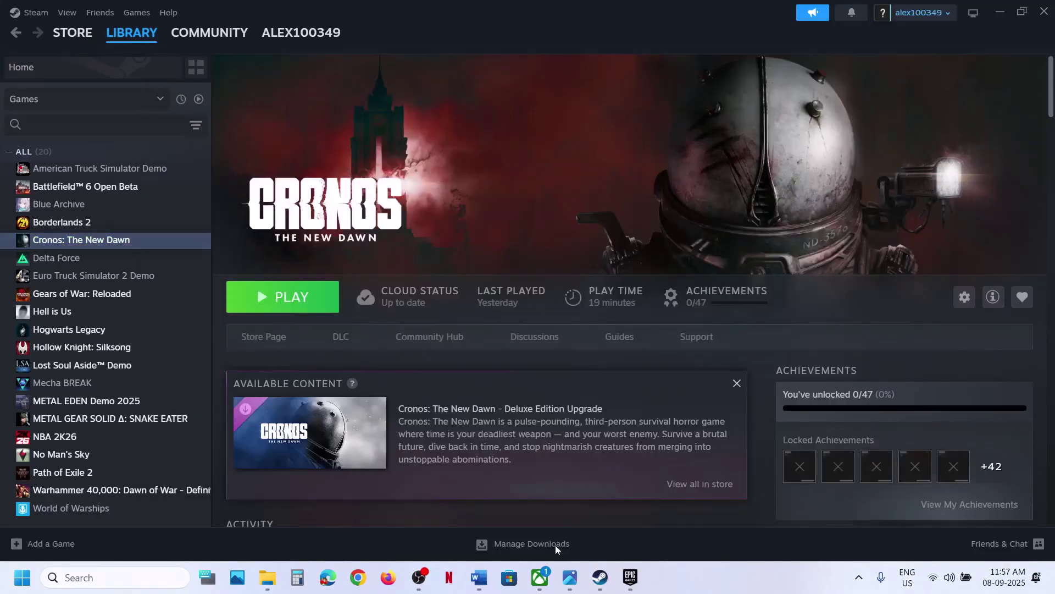
Highlight the next troubleshooting note in the Word document
{"action": "left_click", "coordinate": [480, 583]}
{"action": "scroll", "coordinate": [359, 305], "scroll_direction": "down", "scroll_amount": 2}
{"action": "scroll", "coordinate": [359, 305], "scroll_direction": "up", "scroll_amount": 1}
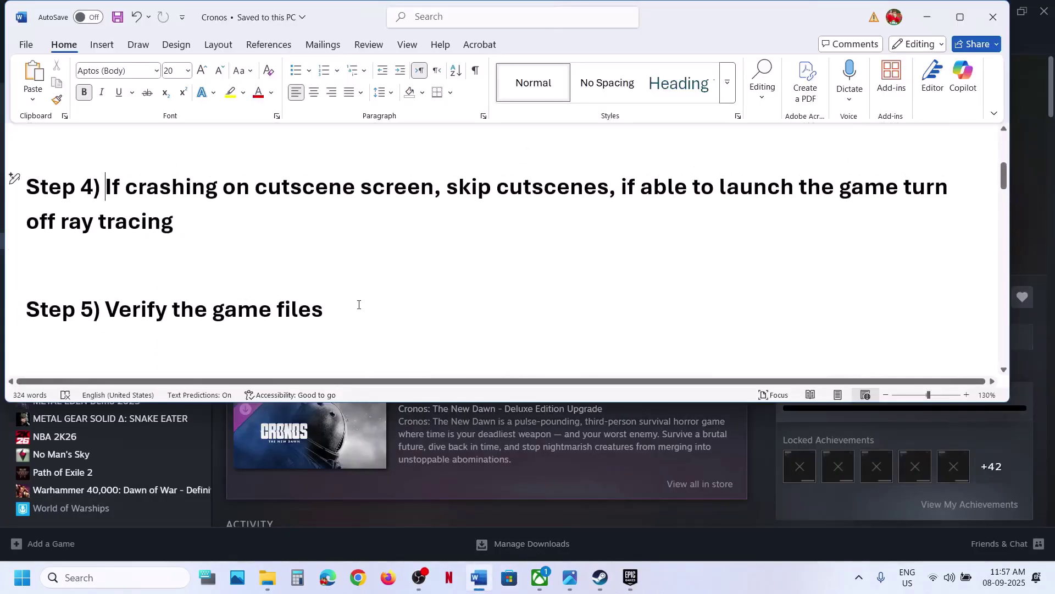
{"action": "left_click_drag", "start_coordinate": [106, 311], "coordinate": [423, 349]}
View Cronos's Installed Files properties in Steam for verifying game files, then close them
{"action": "left_click", "coordinate": [412, 534]}
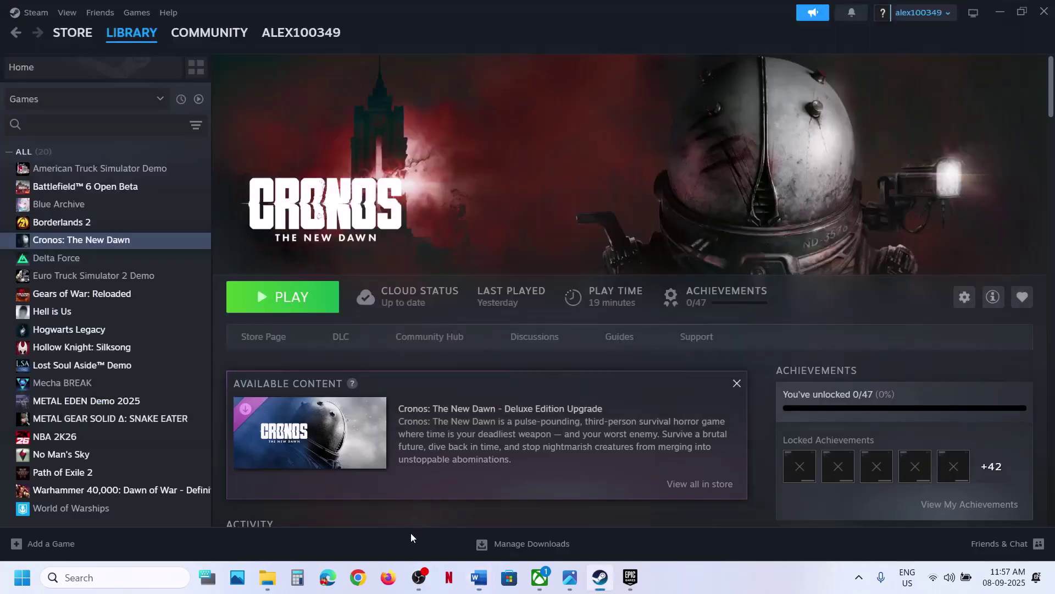
{"action": "right_click", "coordinate": [64, 241]}
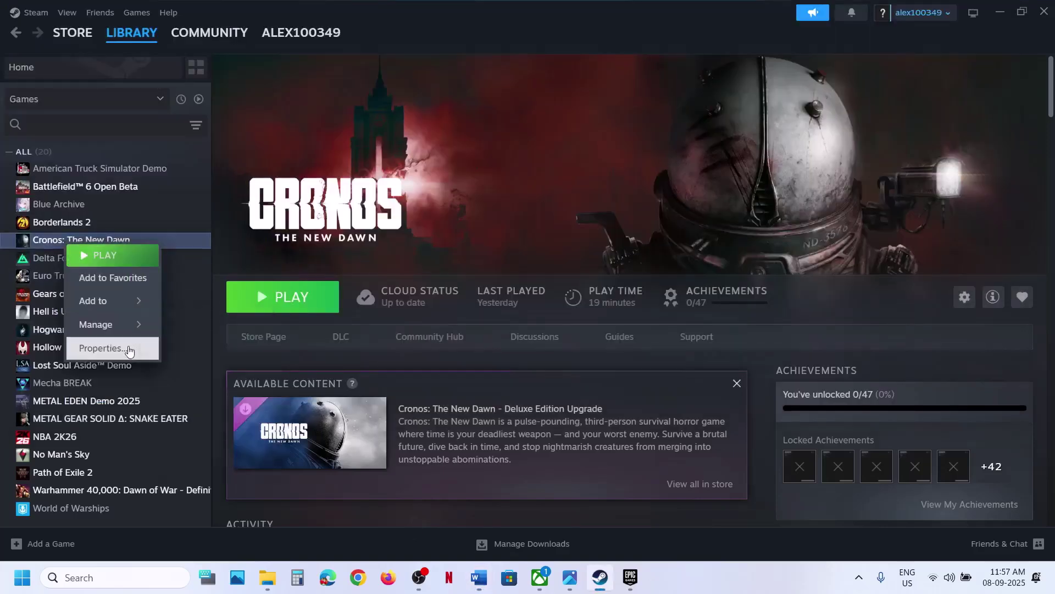
{"action": "left_click", "coordinate": [110, 348]}
{"action": "left_click", "coordinate": [297, 212]}
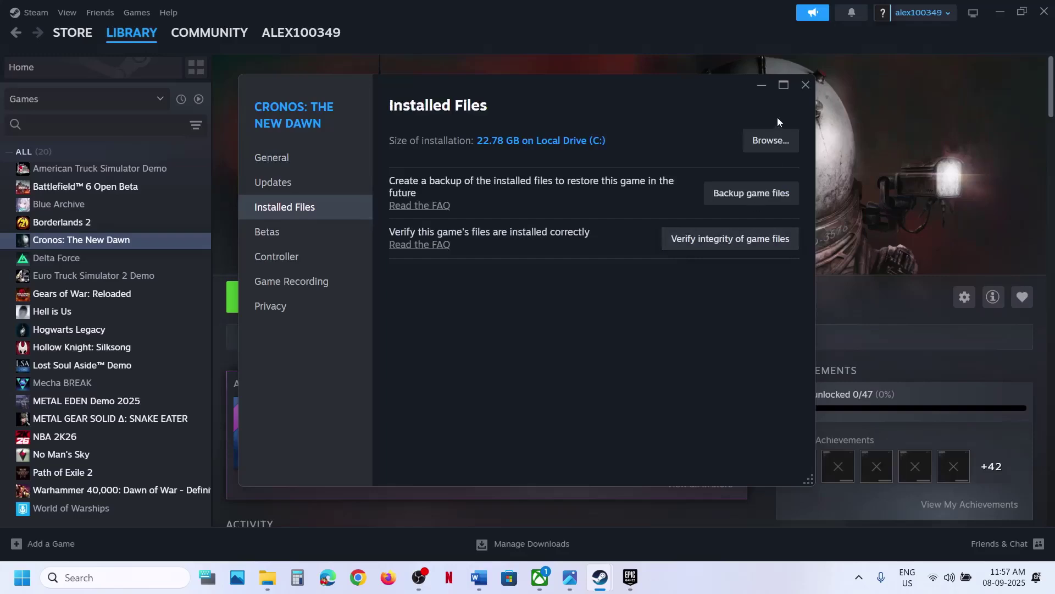
{"action": "left_click", "coordinate": [801, 88]}
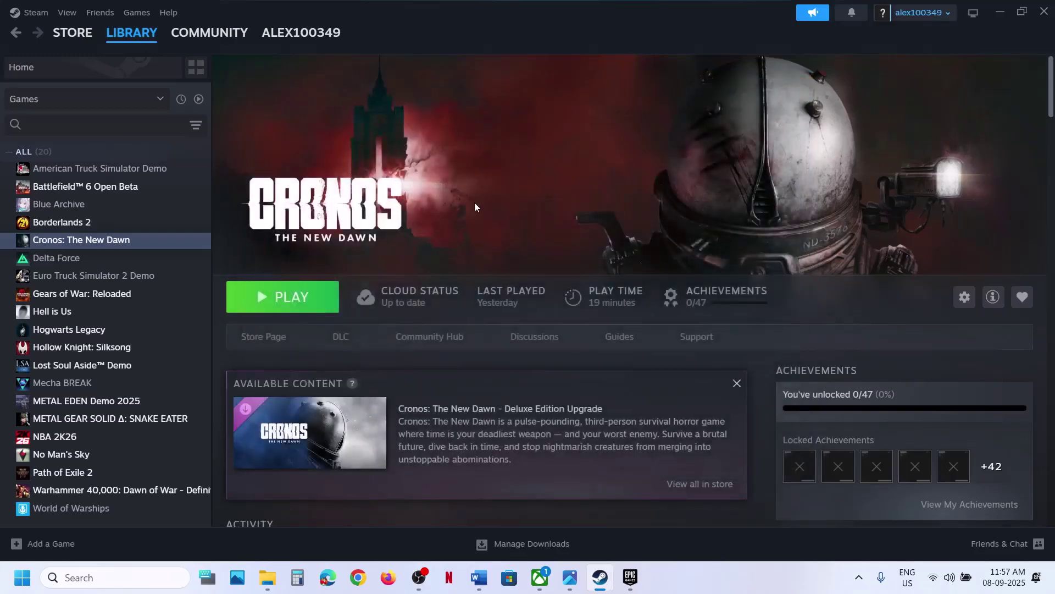
{"action": "left_click", "coordinate": [636, 576]}
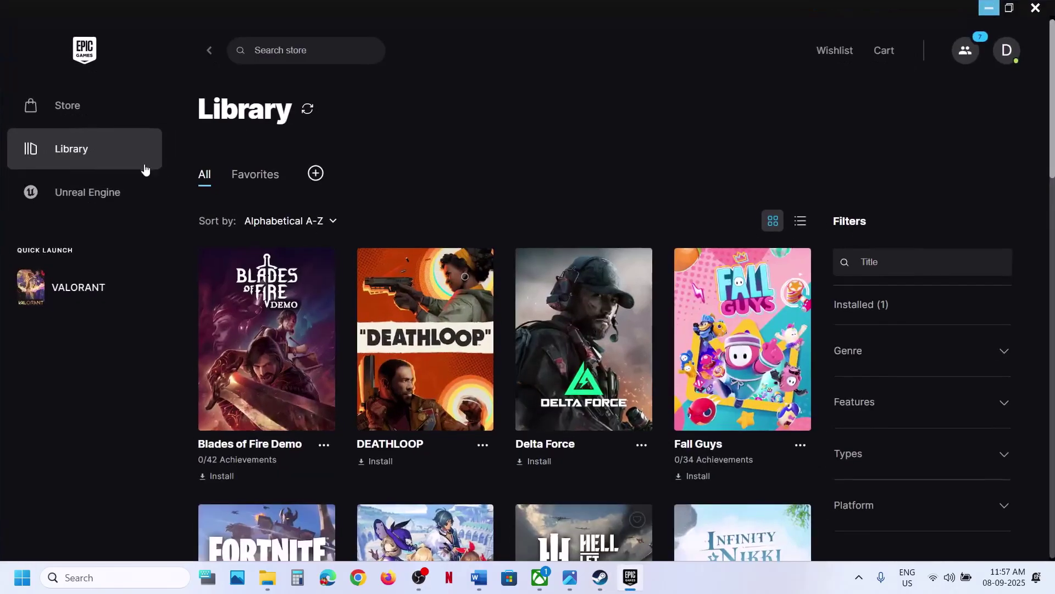
Check VALORANT's Manage panel in Epic, move Steam's taskbar icon before Photos, and return to Word
{"action": "scroll", "coordinate": [530, 340], "scroll_direction": "down", "scroll_amount": 15}
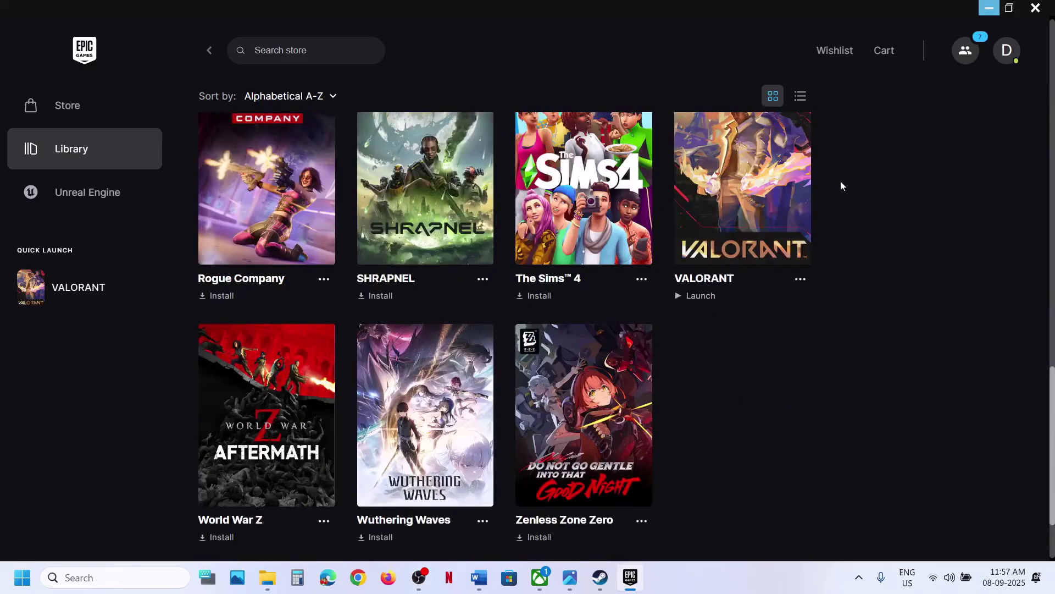
{"action": "left_click", "coordinate": [800, 280]}
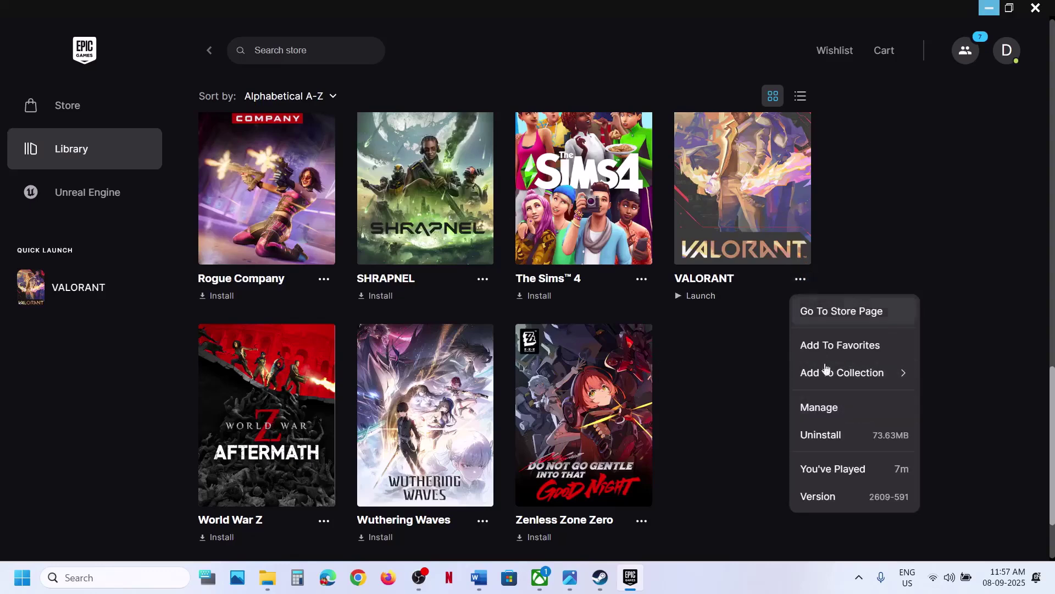
{"action": "left_click", "coordinate": [847, 408]}
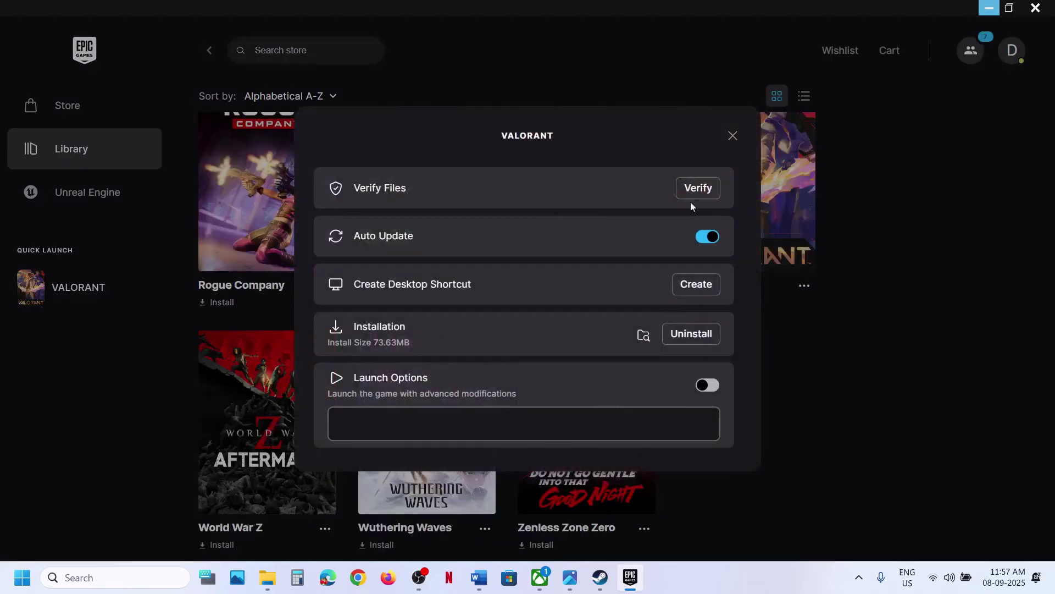
{"action": "left_click", "coordinate": [735, 137]}
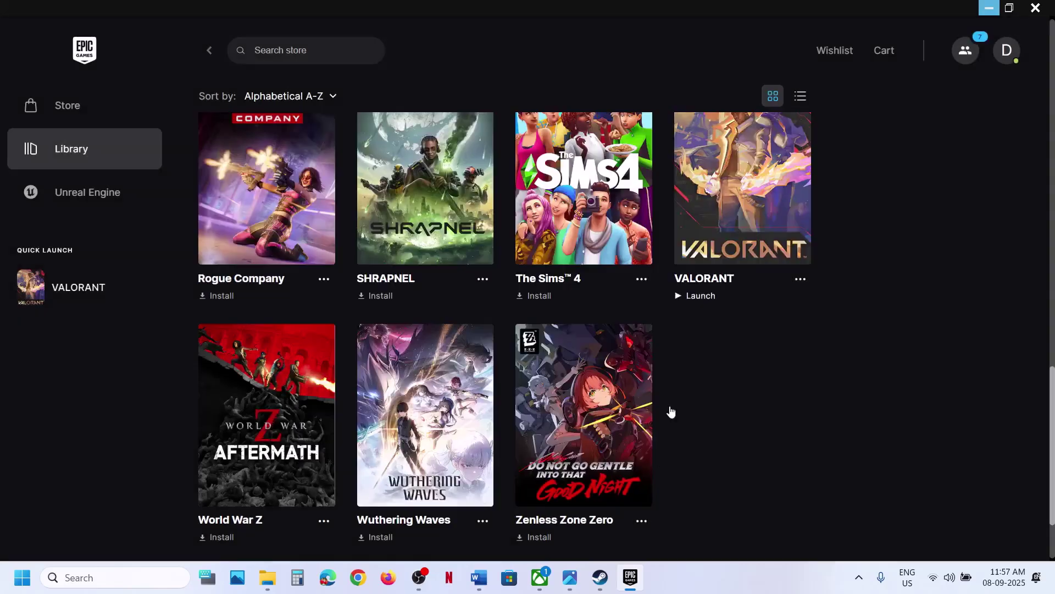
{"action": "left_click_drag", "start_coordinate": [591, 577], "coordinate": [566, 578]}
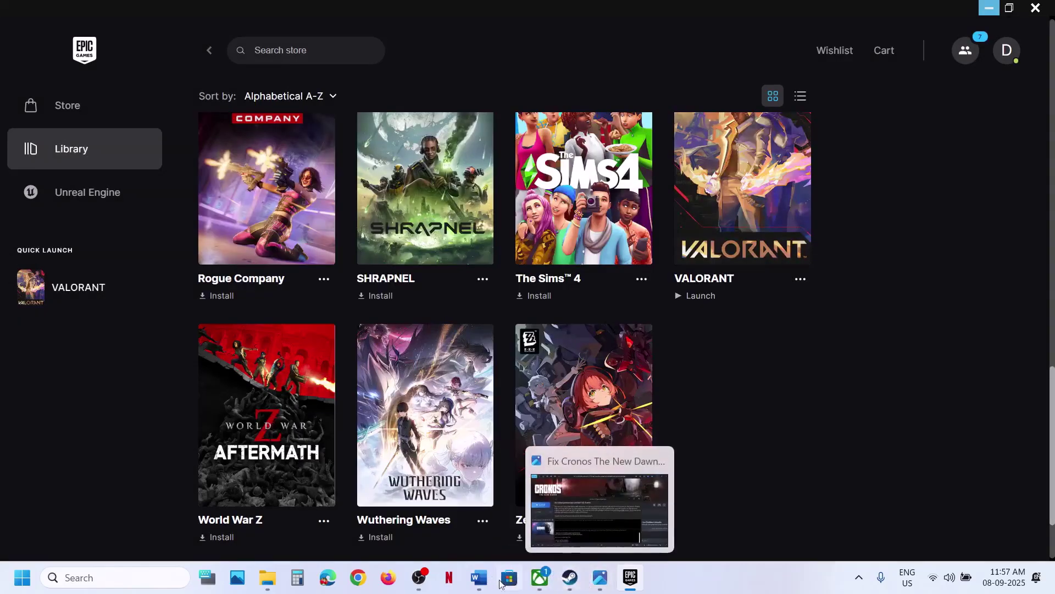
{"action": "left_click", "coordinate": [479, 577]}
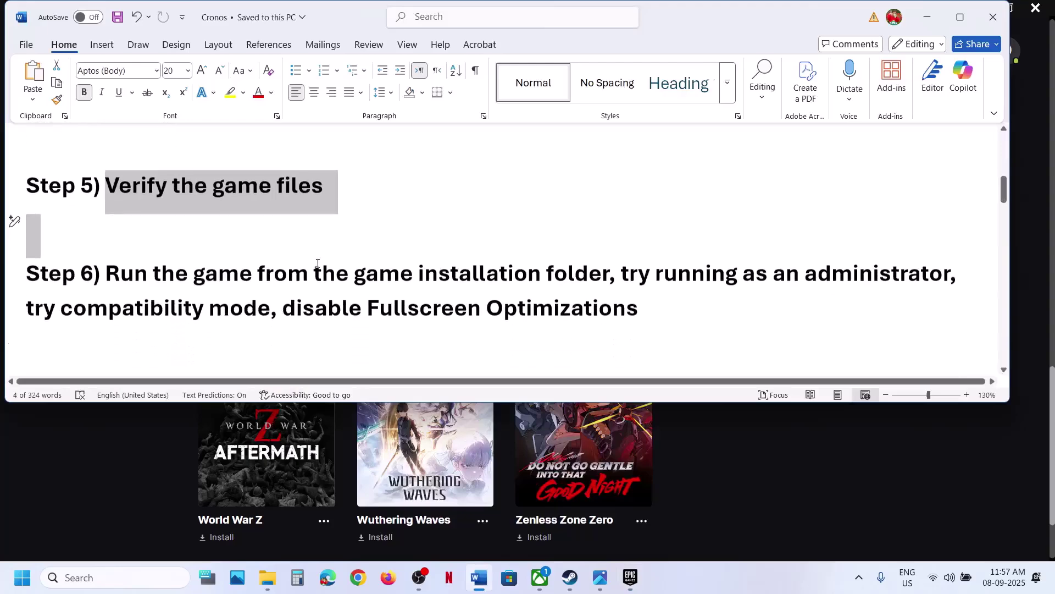
Reopen and close VALORANT's Manage panel in Epic Games Launcher, then switch to Steam
{"action": "left_click", "coordinate": [630, 577]}
{"action": "left_click", "coordinate": [800, 279]}
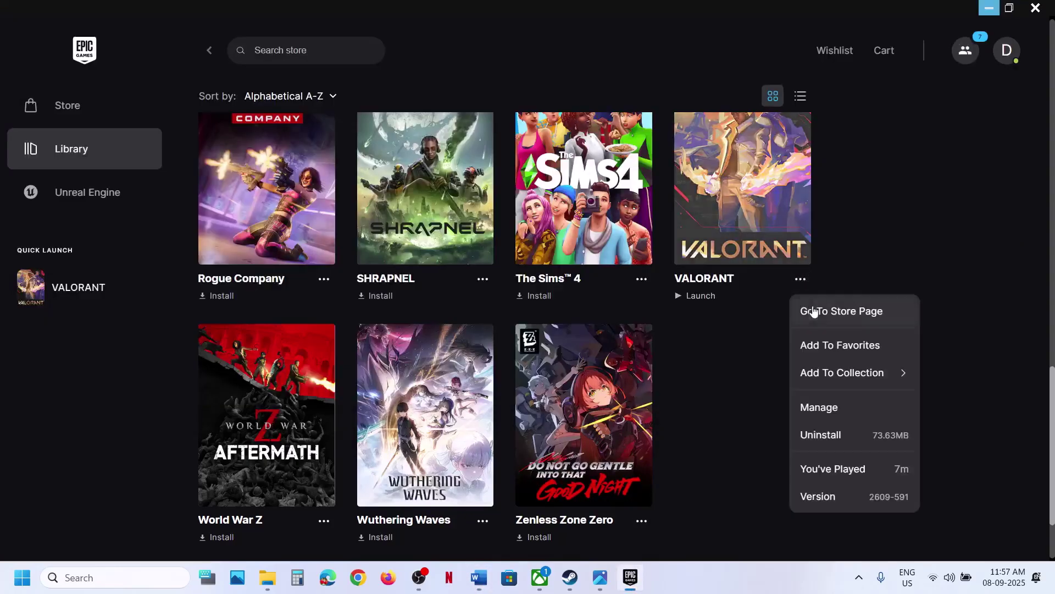
{"action": "left_click", "coordinate": [842, 403]}
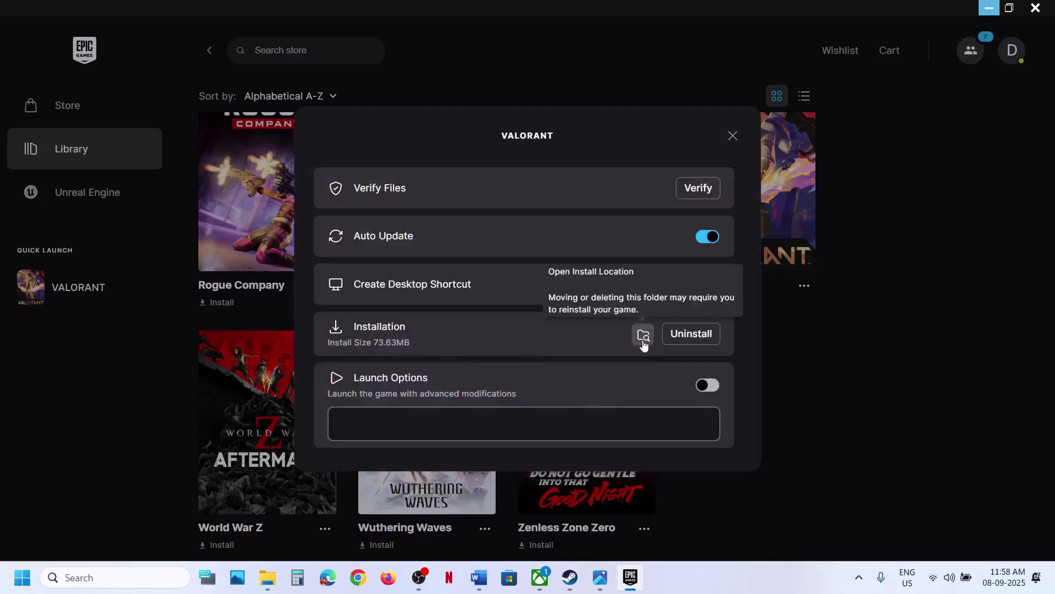
{"action": "left_click", "coordinate": [733, 136]}
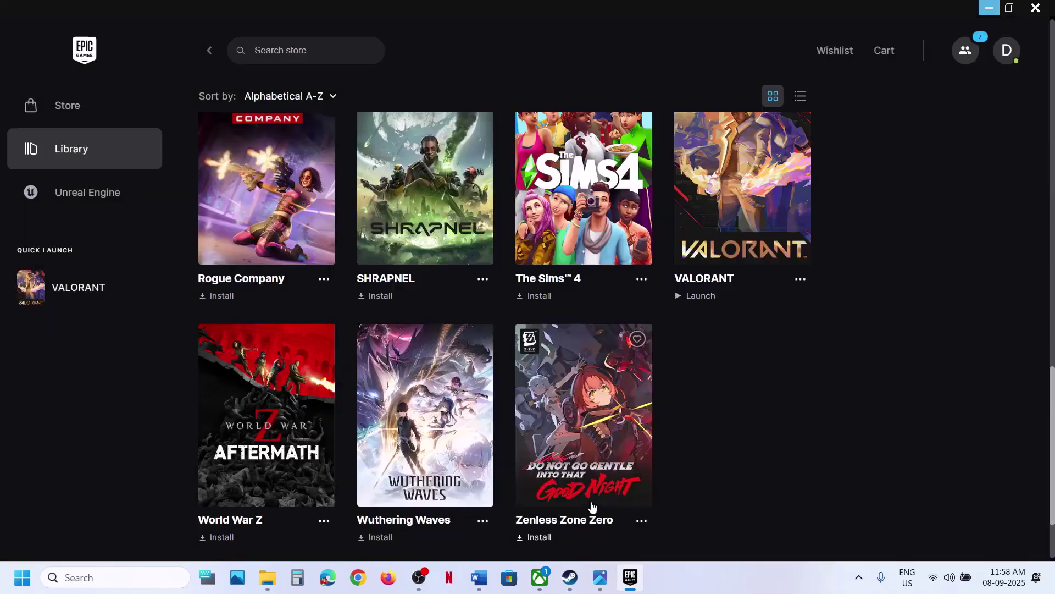
{"action": "left_click", "coordinate": [570, 577]}
Browse Cronos: The New Dawn's local files to Cronos\Binaries\Win64 and select Cronos-Win64-Shipping
{"action": "right_click", "coordinate": [81, 242]}
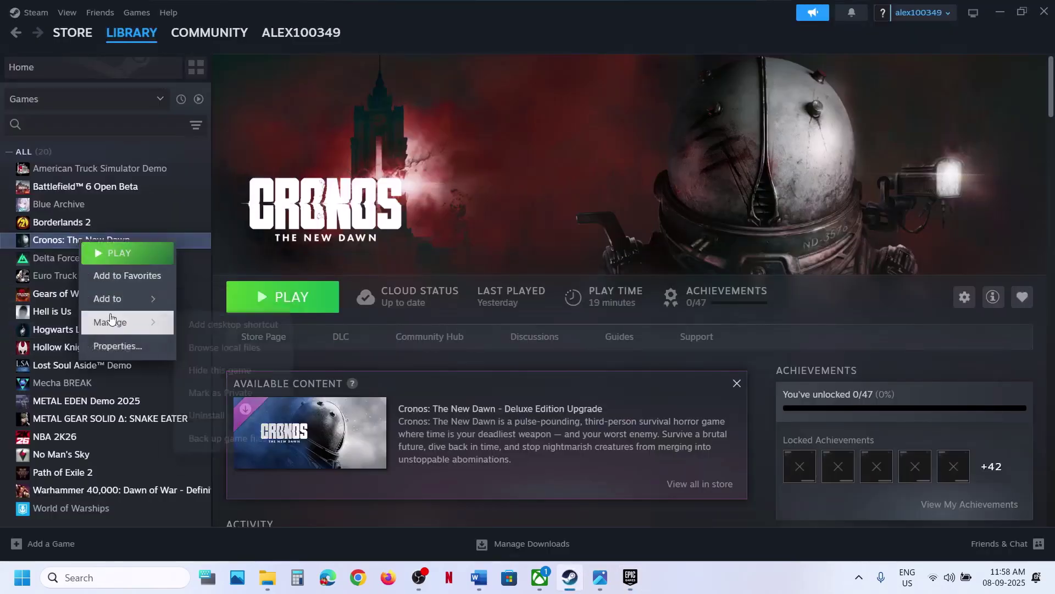
{"action": "mouse_move", "coordinate": [118, 322]}
{"action": "left_click", "coordinate": [233, 347]}
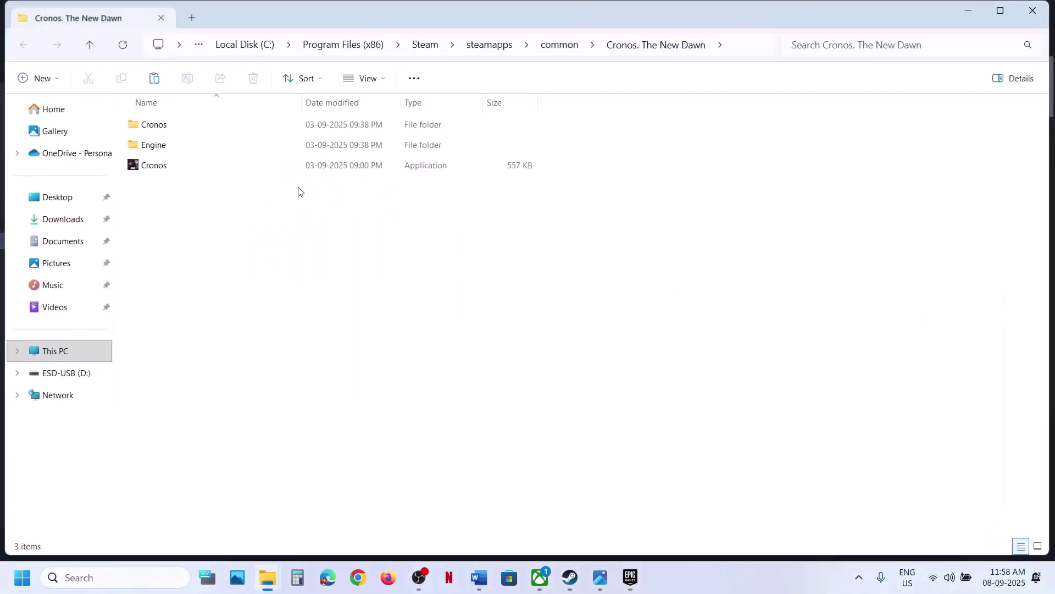
{"action": "left_click", "coordinate": [173, 171]}
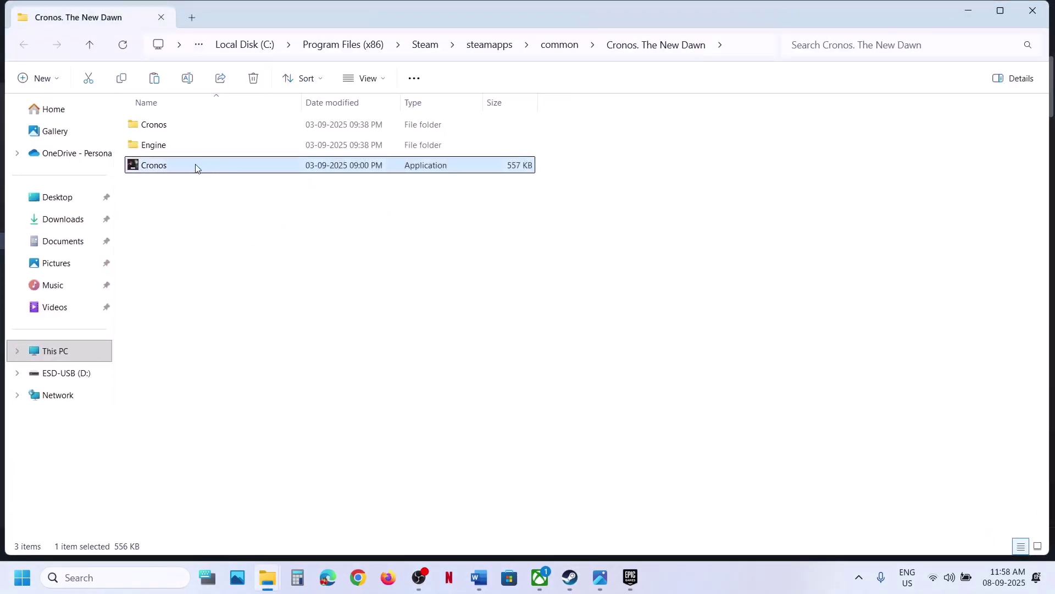
{"action": "double_click", "coordinate": [154, 127]}
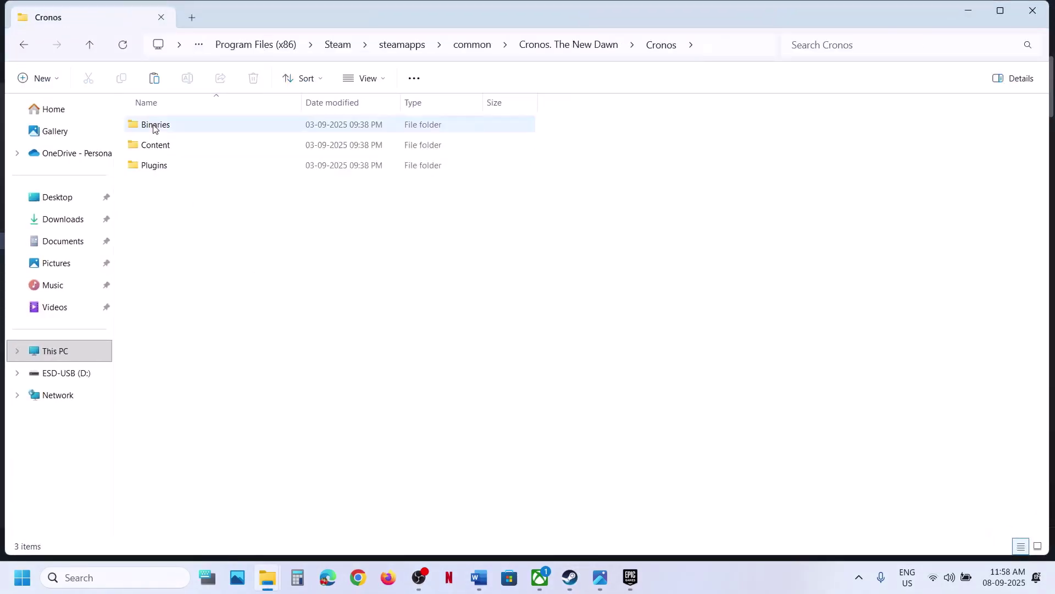
{"action": "double_click", "coordinate": [154, 127]}
{"action": "double_click", "coordinate": [153, 127]}
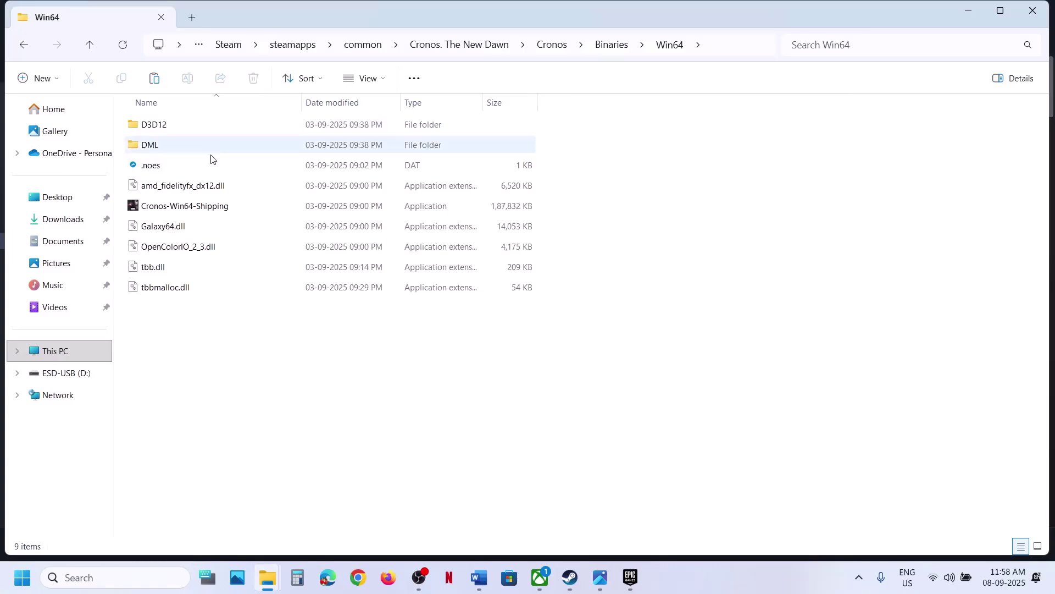
{"action": "left_click", "coordinate": [168, 207]}
View Cronos-Win64-Shipping's Compatibility properties, apply, and close them
{"action": "right_click", "coordinate": [195, 214]}
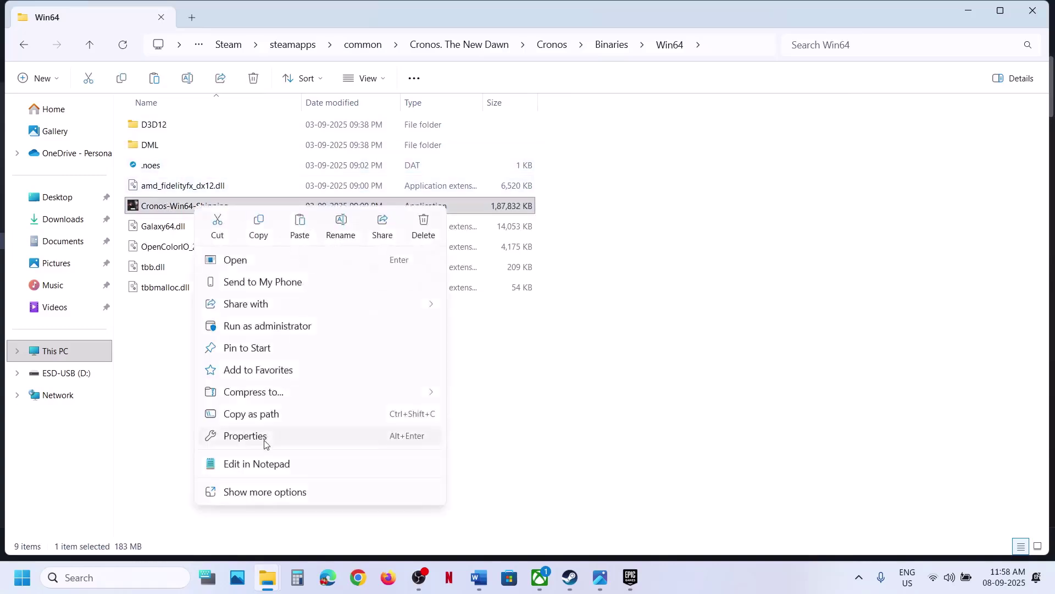
{"action": "left_click", "coordinate": [245, 435]}
{"action": "left_click", "coordinate": [324, 207]}
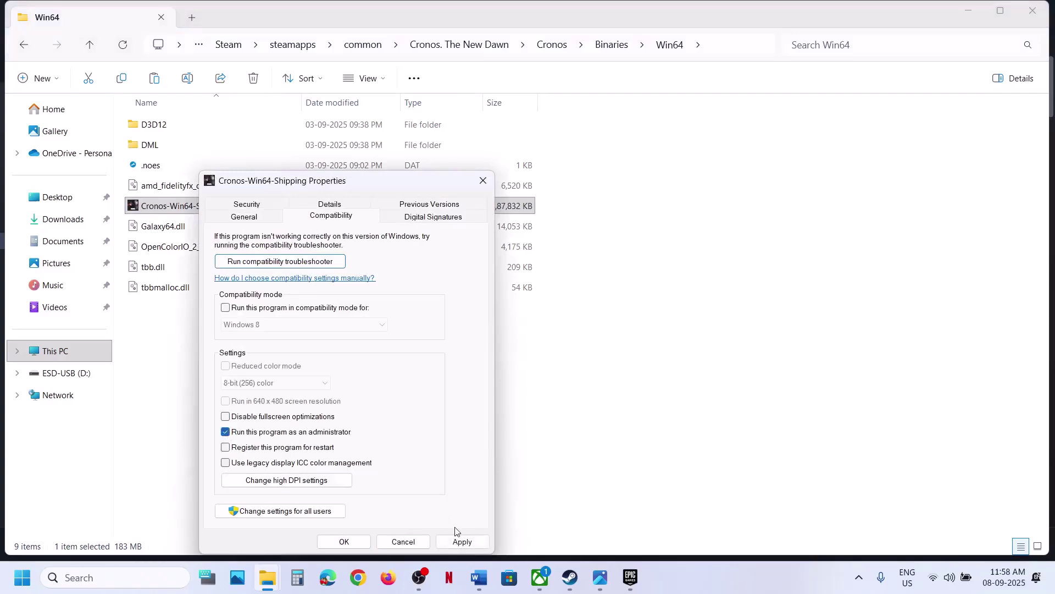
{"action": "left_click", "coordinate": [465, 542]}
{"action": "left_click", "coordinate": [345, 542]}
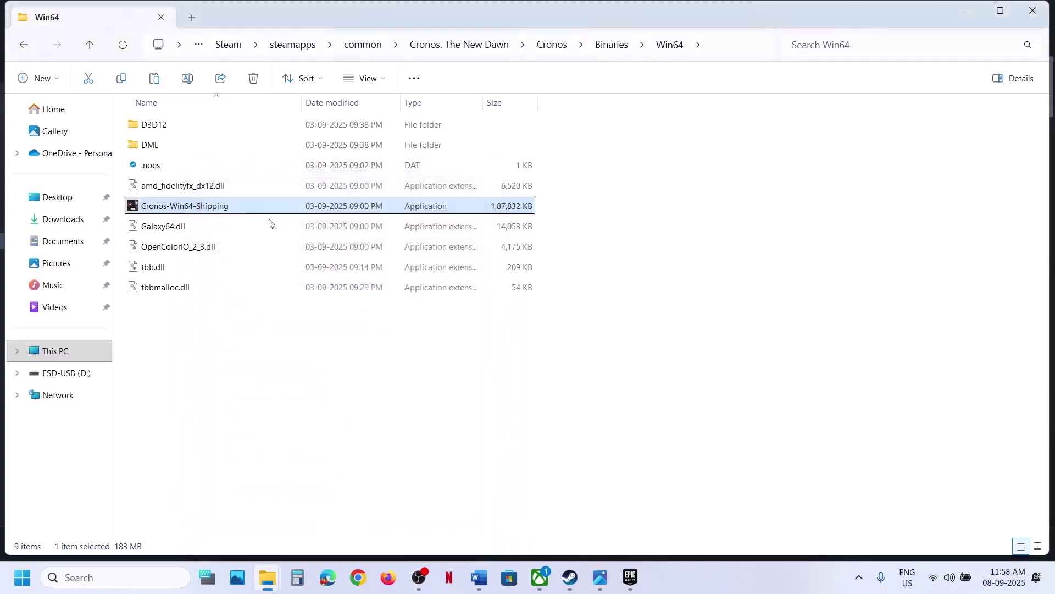
Turn on compatibility mode for Windows 7 on Cronos-Win64-Shipping and apply it
{"action": "right_click", "coordinate": [195, 212]}
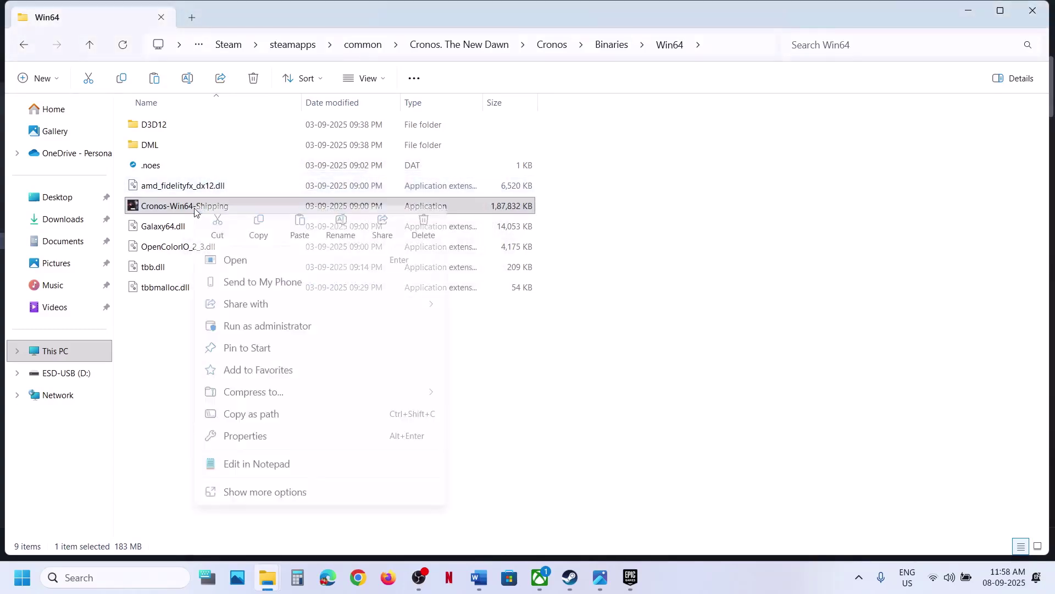
{"action": "left_click", "coordinate": [258, 438]}
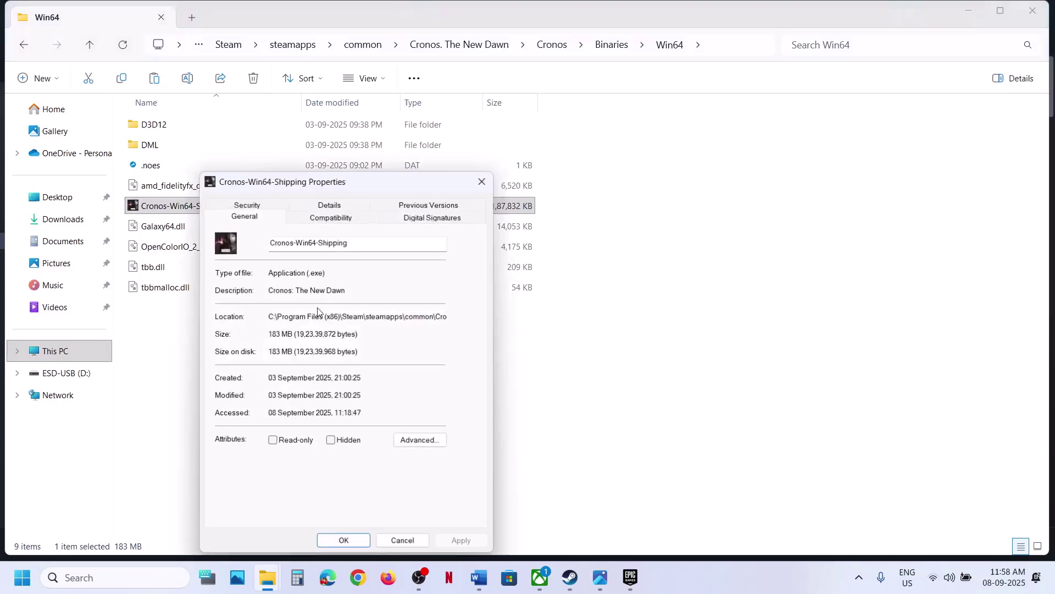
{"action": "left_click", "coordinate": [312, 221]}
{"action": "left_click", "coordinate": [228, 310]}
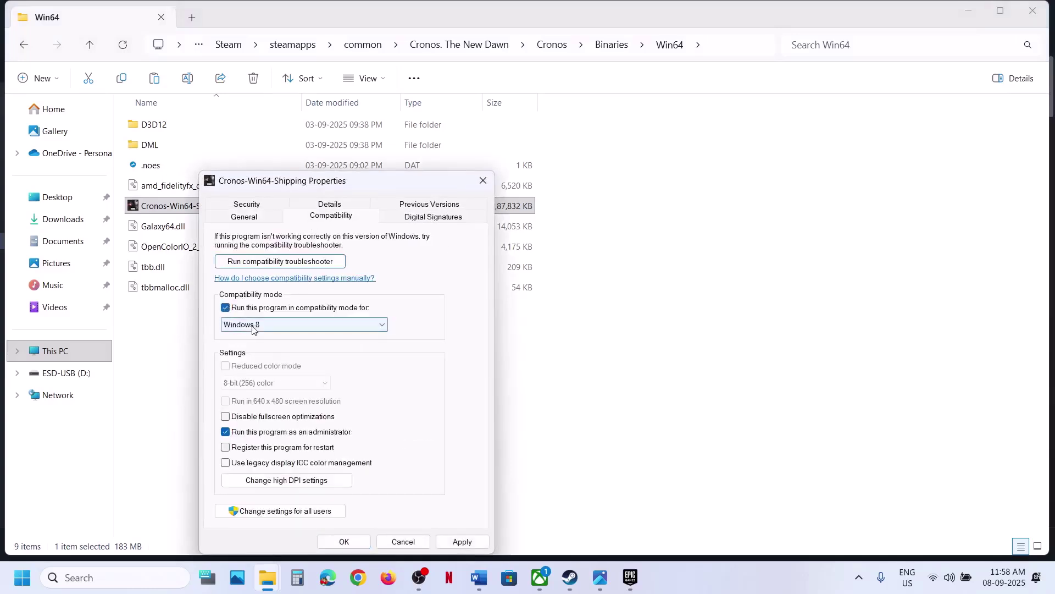
{"action": "left_click", "coordinate": [464, 540]}
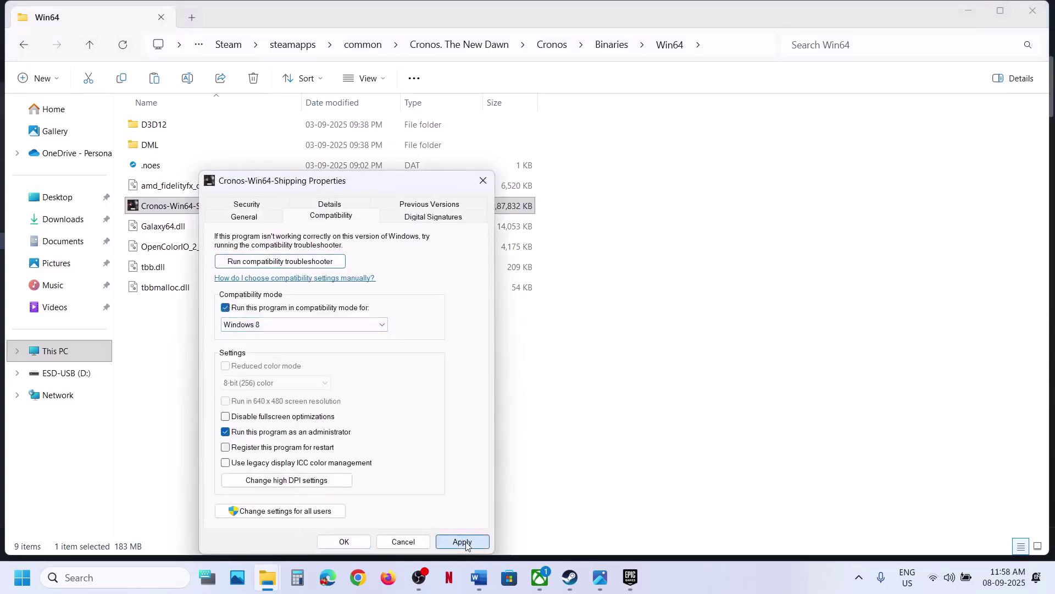
{"action": "left_click", "coordinate": [341, 326]}
{"action": "left_click", "coordinate": [294, 363]}
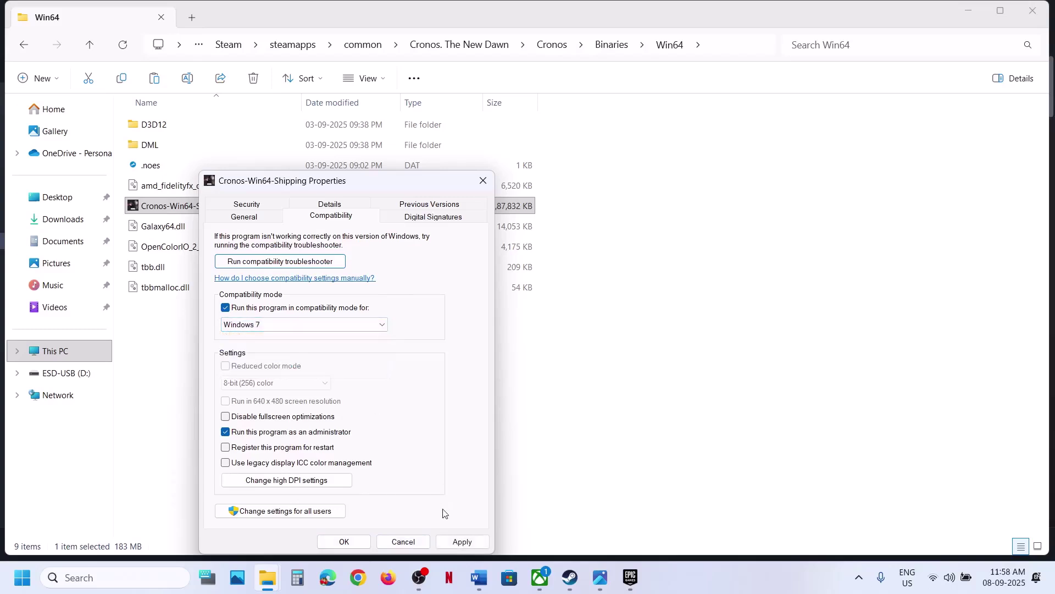
{"action": "left_click", "coordinate": [461, 541]}
{"action": "left_click", "coordinate": [344, 542]}
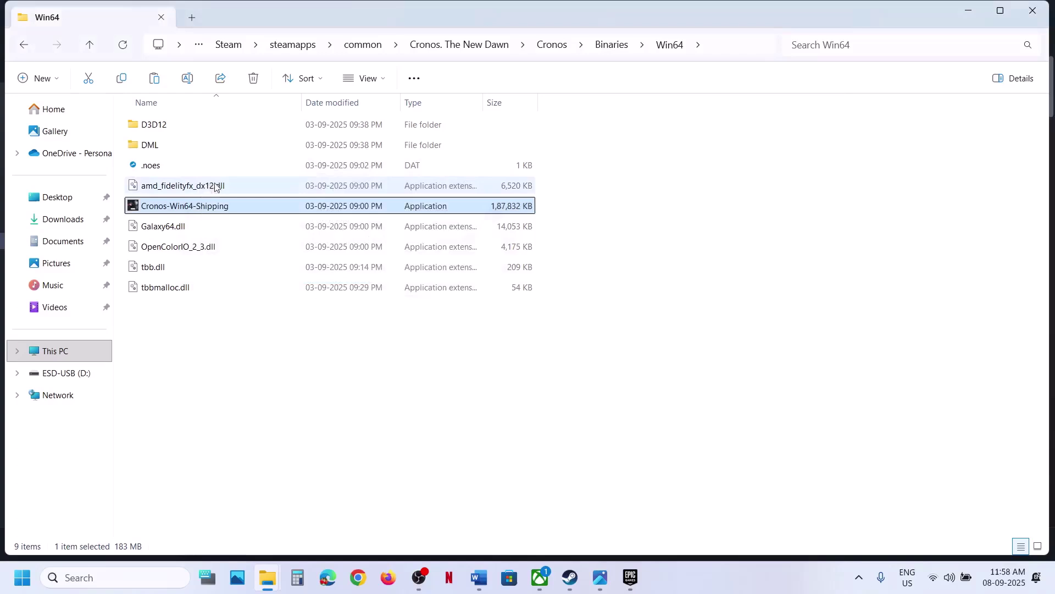
Clear all compatibility options, confirm with OK, and close File Explorer
{"action": "right_click", "coordinate": [171, 207]}
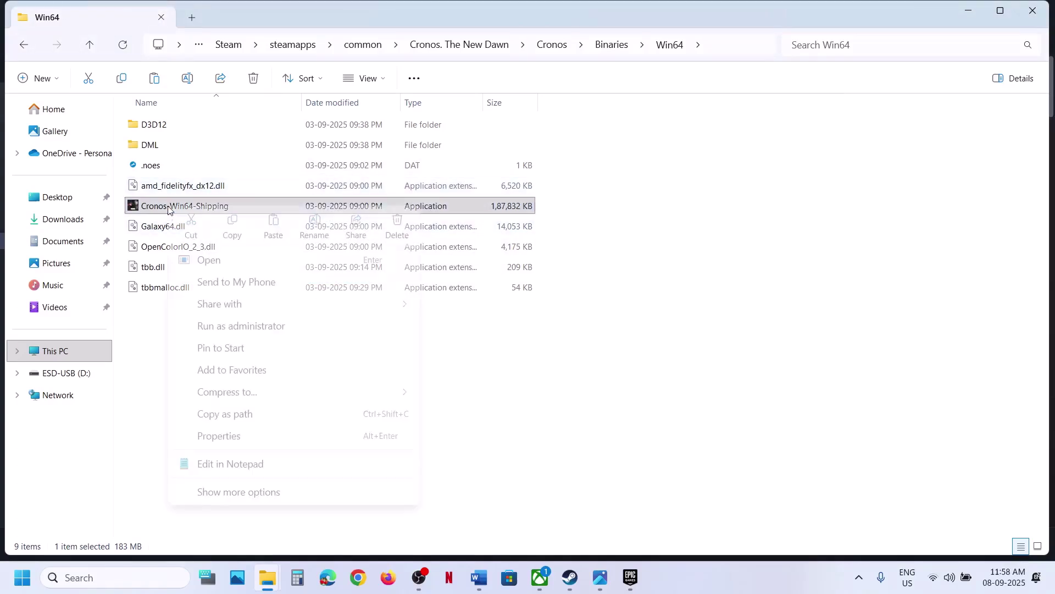
{"action": "left_click", "coordinate": [227, 435]}
{"action": "left_click", "coordinate": [301, 221]}
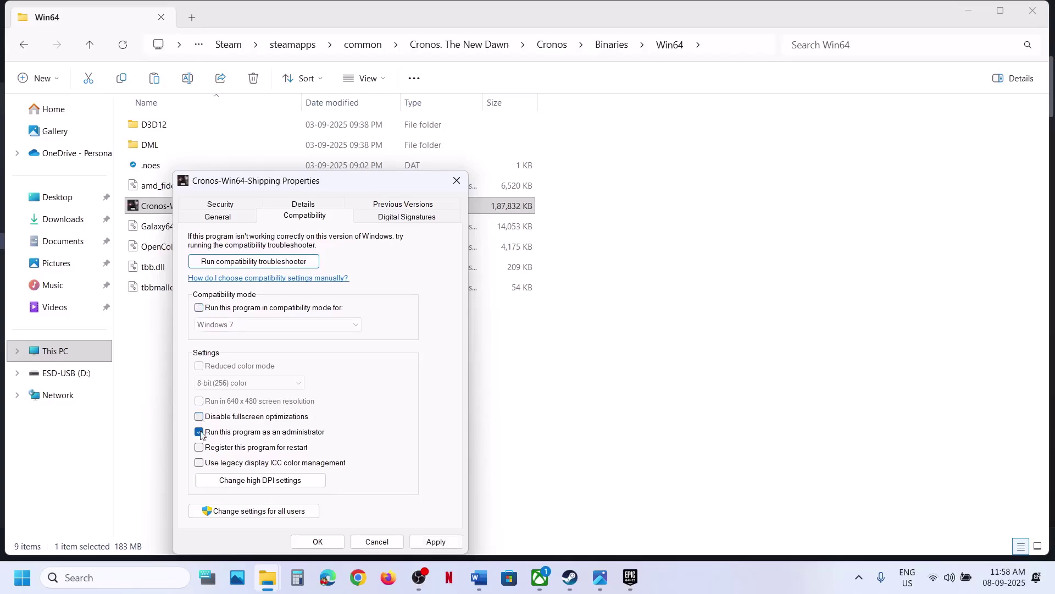
{"action": "left_click", "coordinate": [317, 542]}
{"action": "left_click", "coordinate": [1049, 5]}
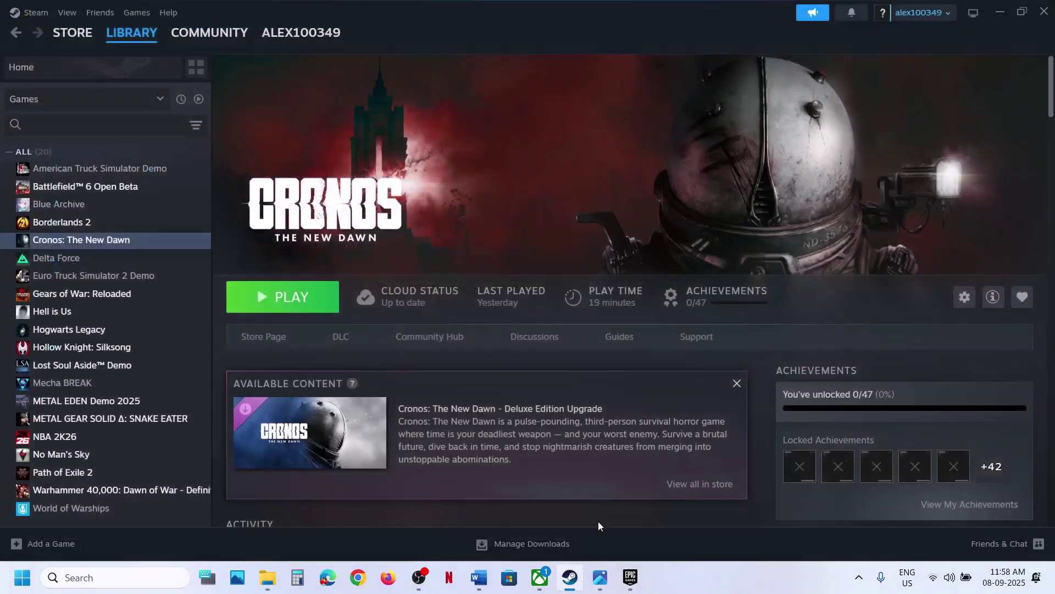
Highlight Step 7's advice on allowing the game exe through antivirus, then open Windows Settings
{"action": "left_click", "coordinate": [479, 577]}
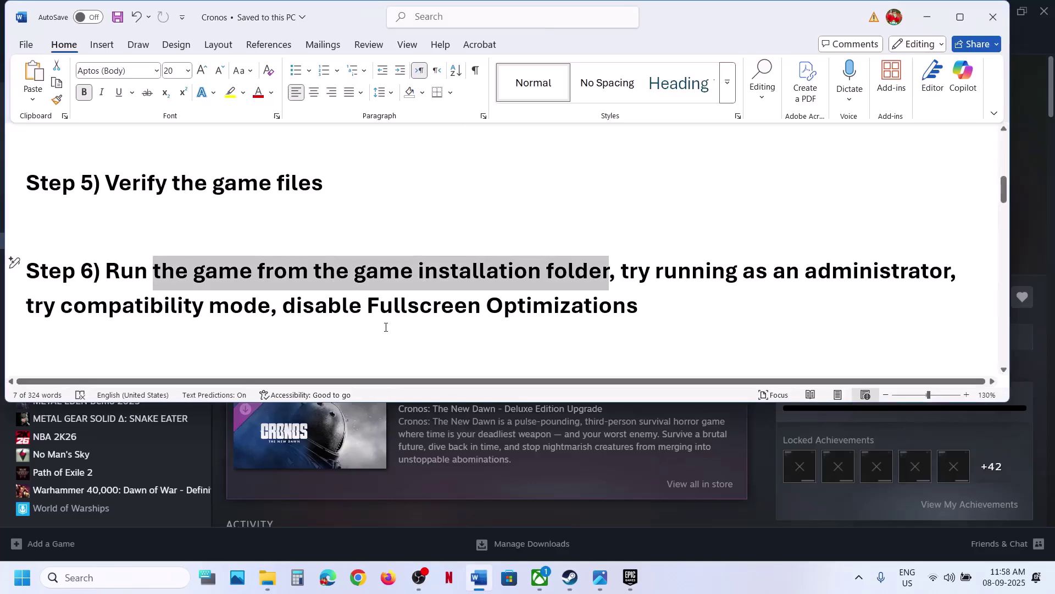
{"action": "scroll", "coordinate": [385, 327], "scroll_direction": "down", "scroll_amount": 4}
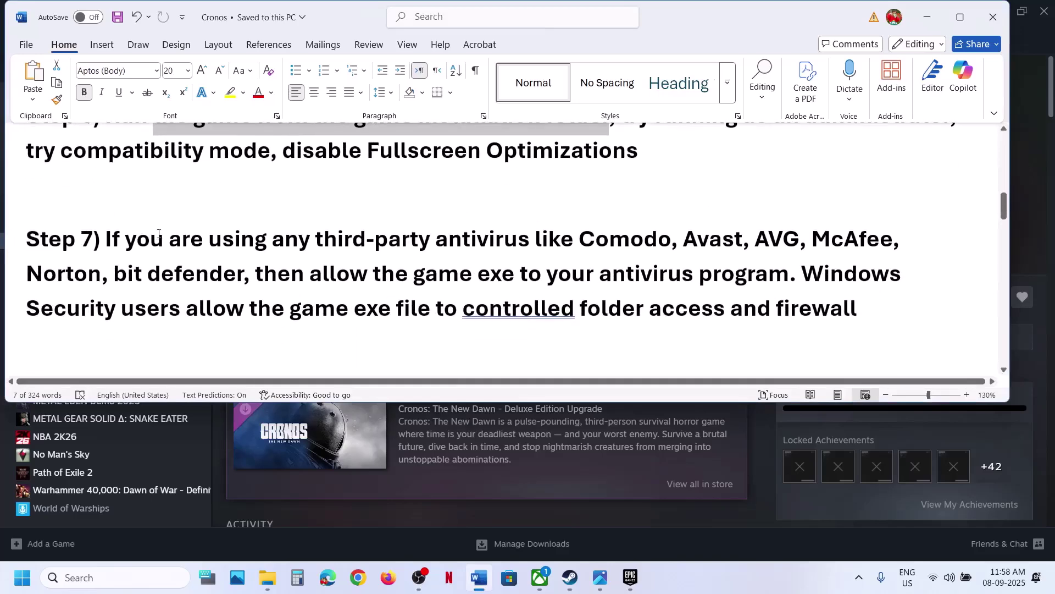
{"action": "left_click_drag", "start_coordinate": [159, 233], "coordinate": [417, 284]}
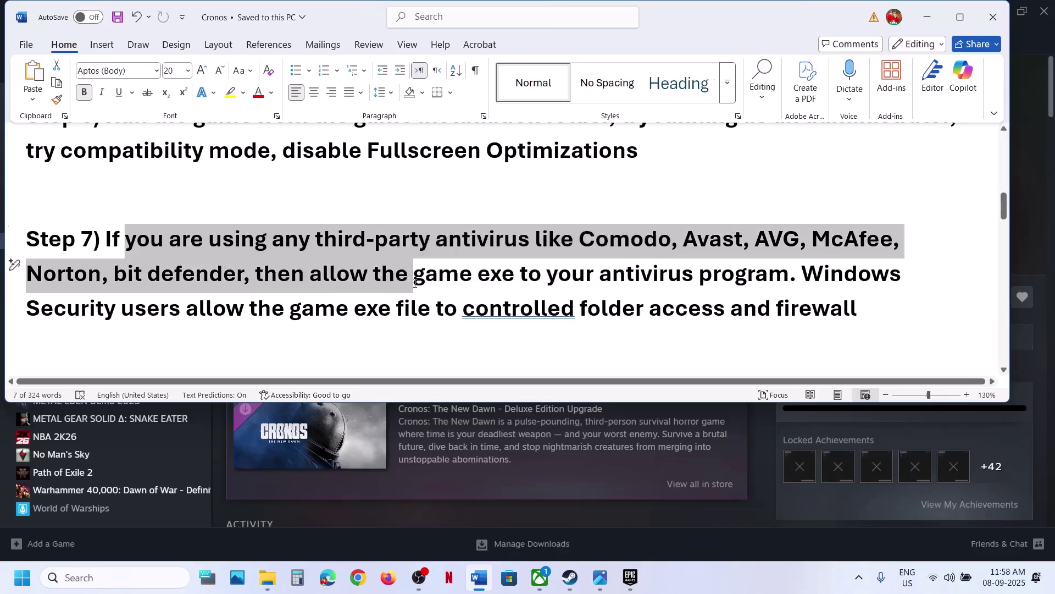
{"action": "left_click", "coordinate": [414, 283]}
{"action": "left_click_drag", "start_coordinate": [331, 276], "coordinate": [791, 278]}
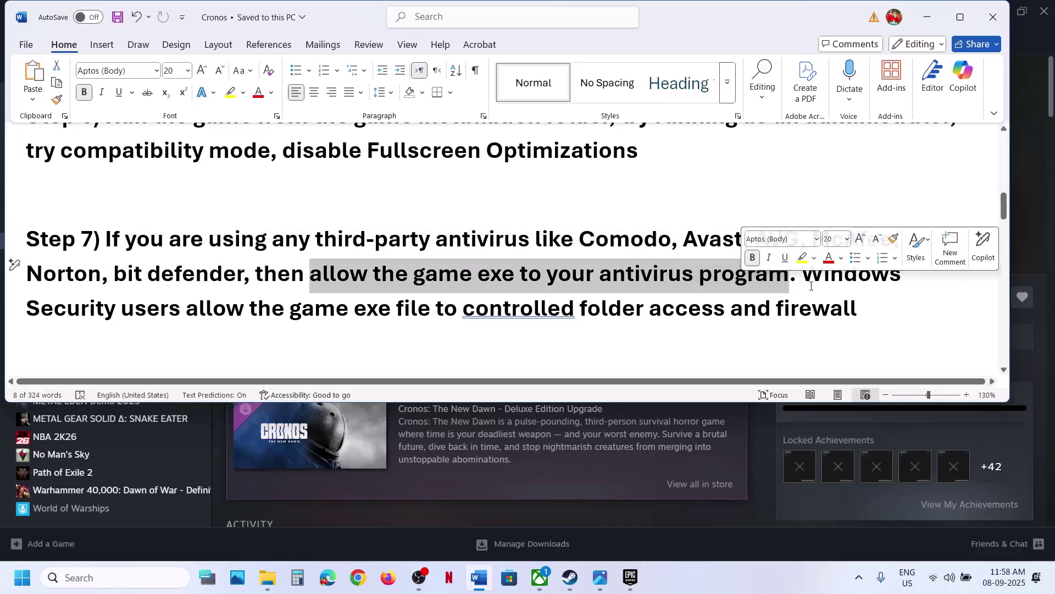
{"action": "key", "text": "super+i"}
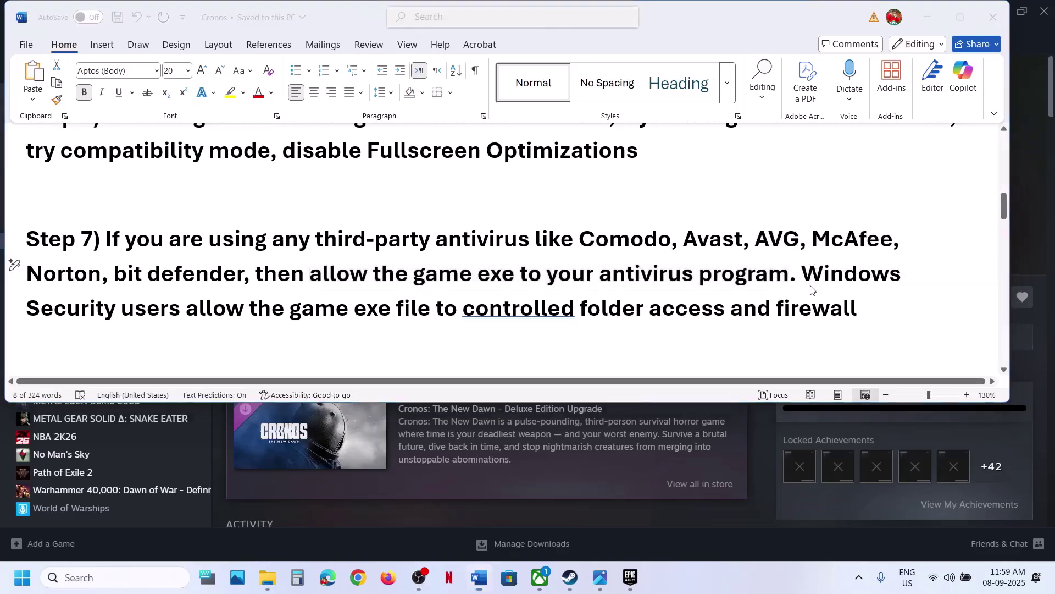
Open Windows Security's Ransomware protection and go to apps allowed through Controlled folder access
{"action": "left_click", "coordinate": [104, 387]}
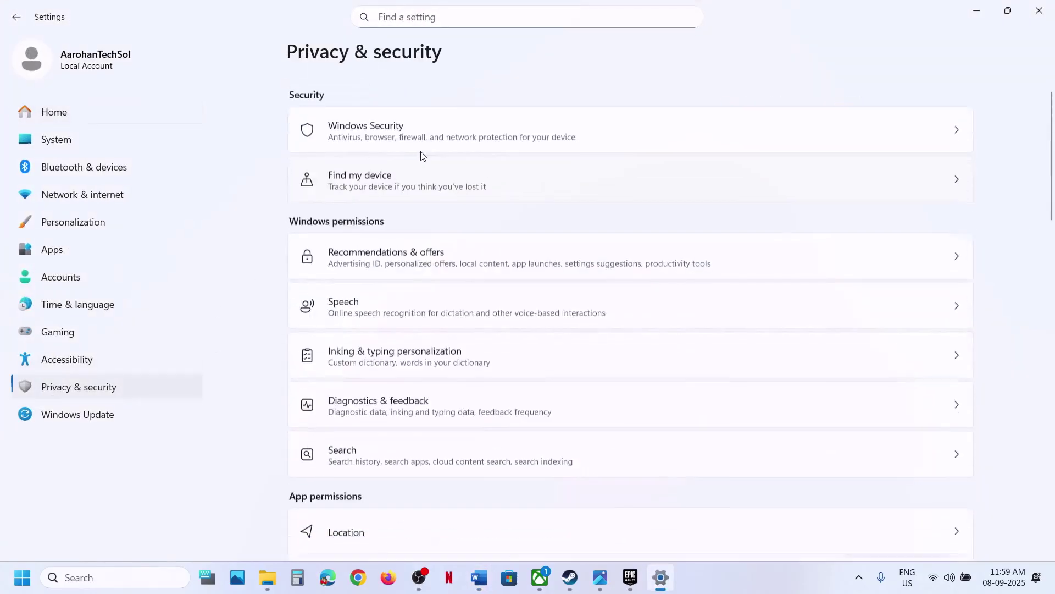
{"action": "left_click", "coordinate": [388, 120]}
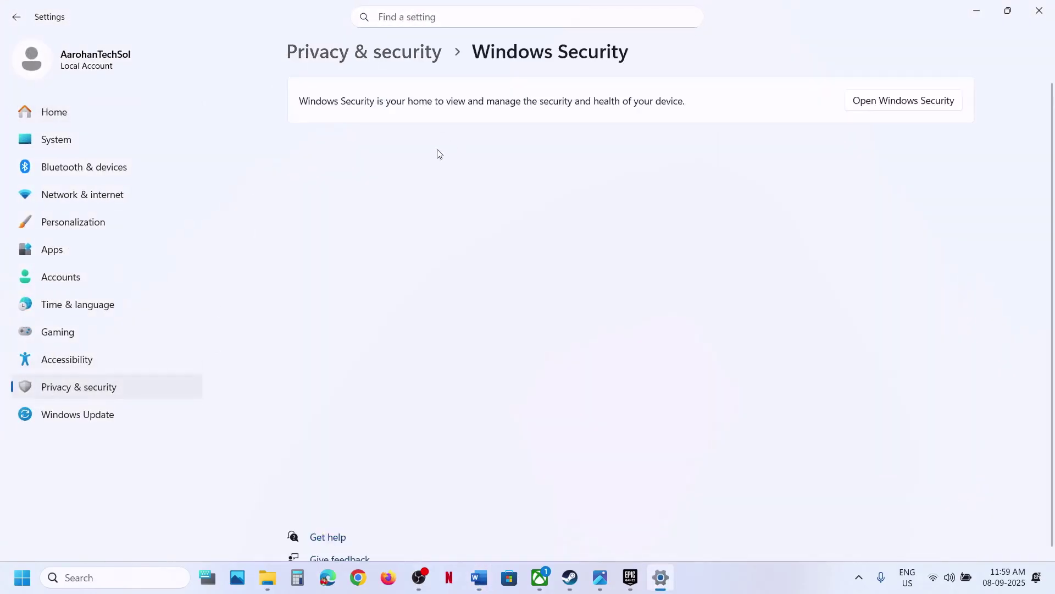
{"action": "left_click", "coordinate": [389, 192]}
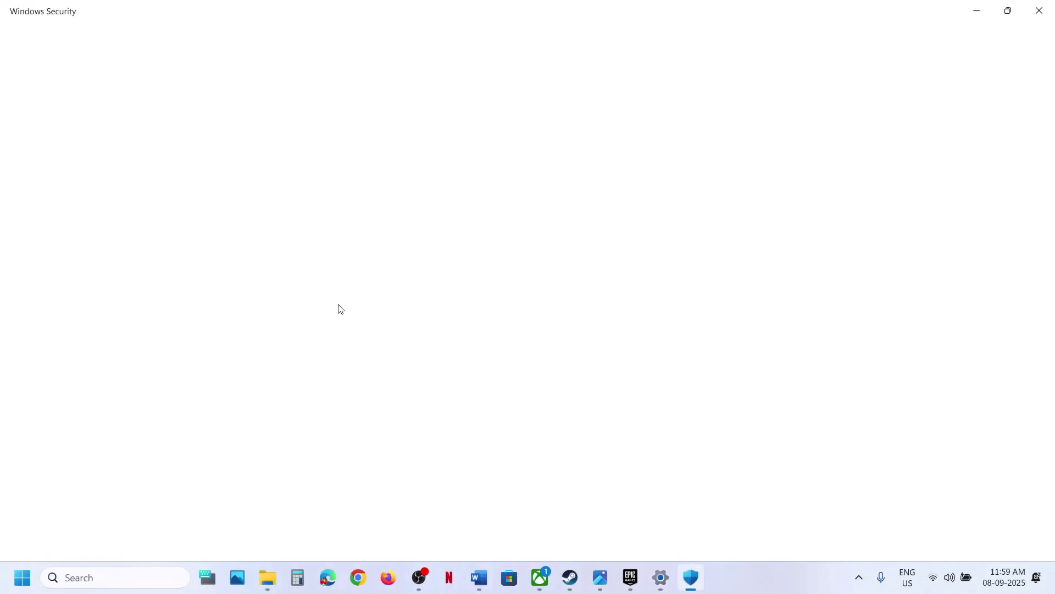
{"action": "scroll", "coordinate": [337, 306], "scroll_direction": "down", "scroll_amount": 3}
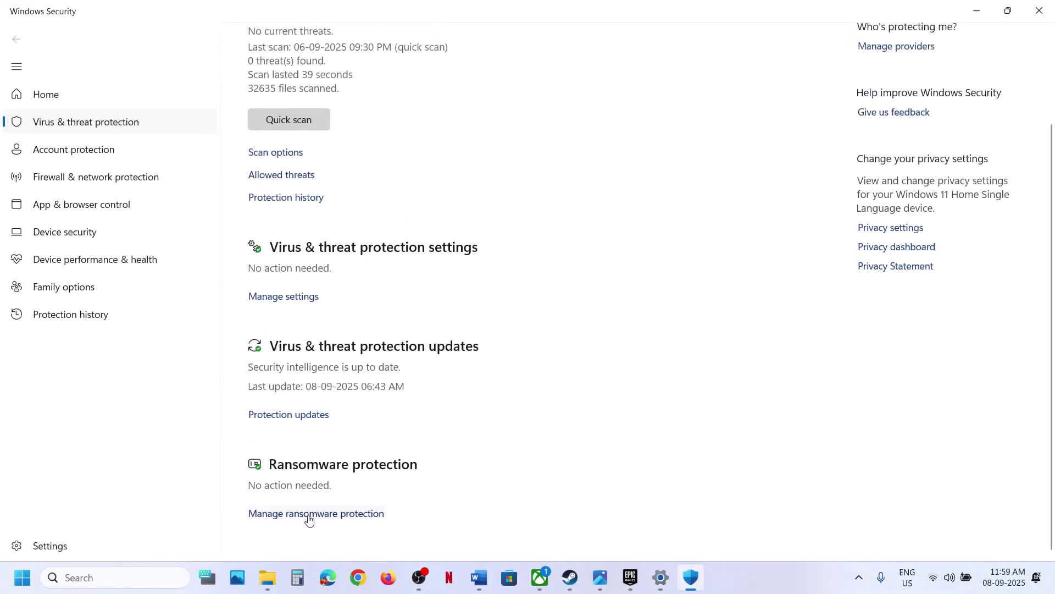
{"action": "left_click", "coordinate": [309, 514]}
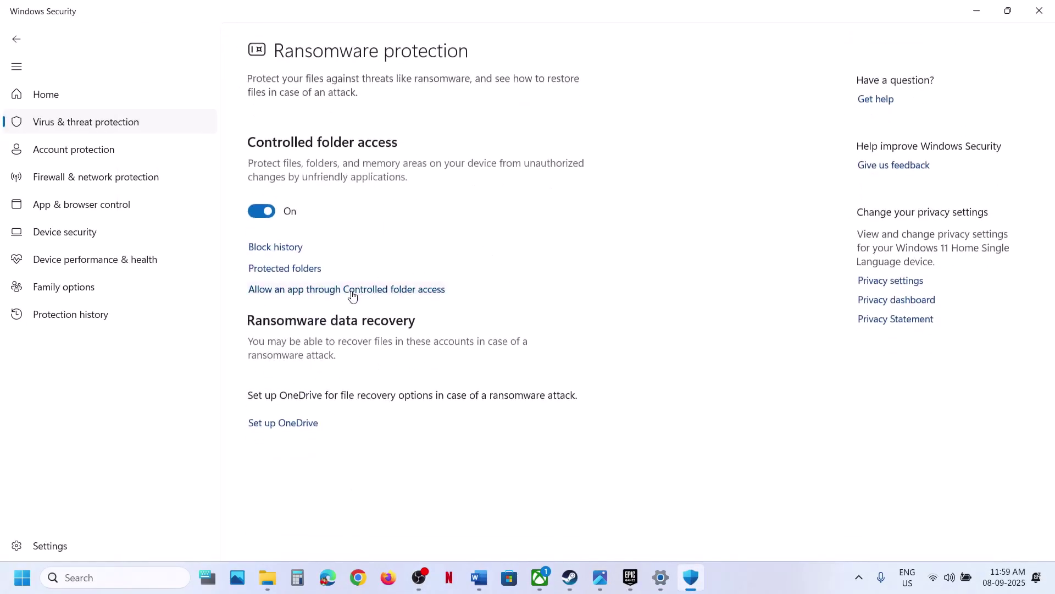
{"action": "left_click", "coordinate": [353, 291]}
{"action": "left_click", "coordinate": [455, 398]}
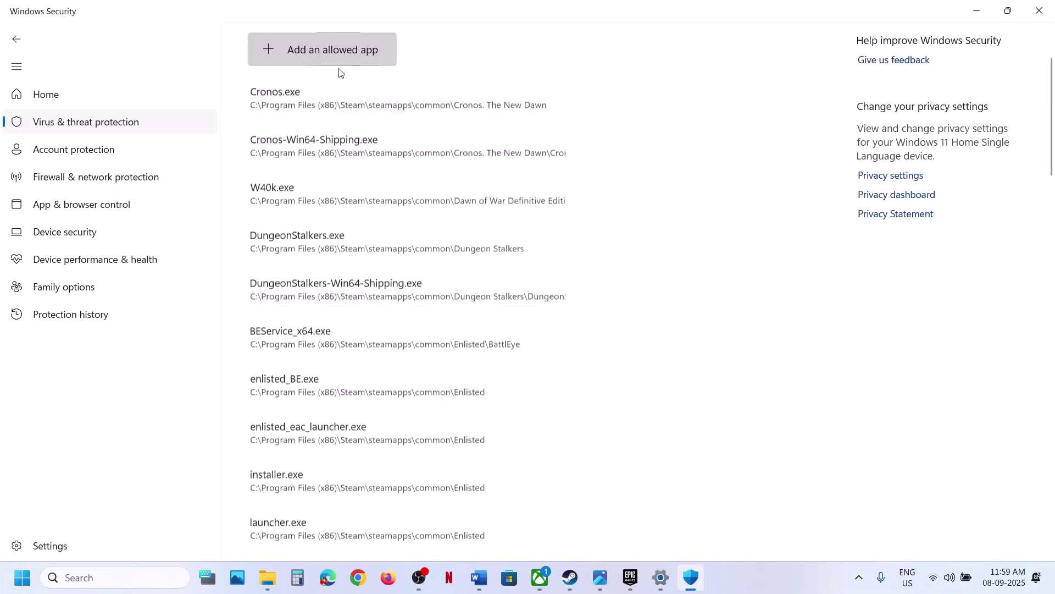
Add Cronos.exe from the Cronos. The New Dawn folder as an allowed app
{"action": "left_click", "coordinate": [331, 49]}
{"action": "left_click", "coordinate": [301, 105]}
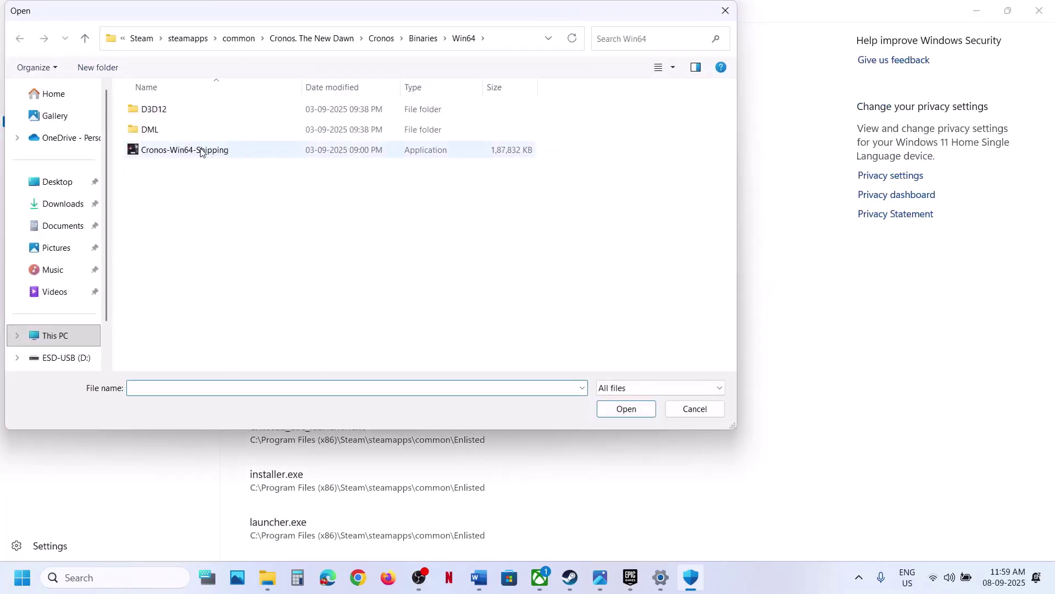
{"action": "left_click", "coordinate": [84, 37]}
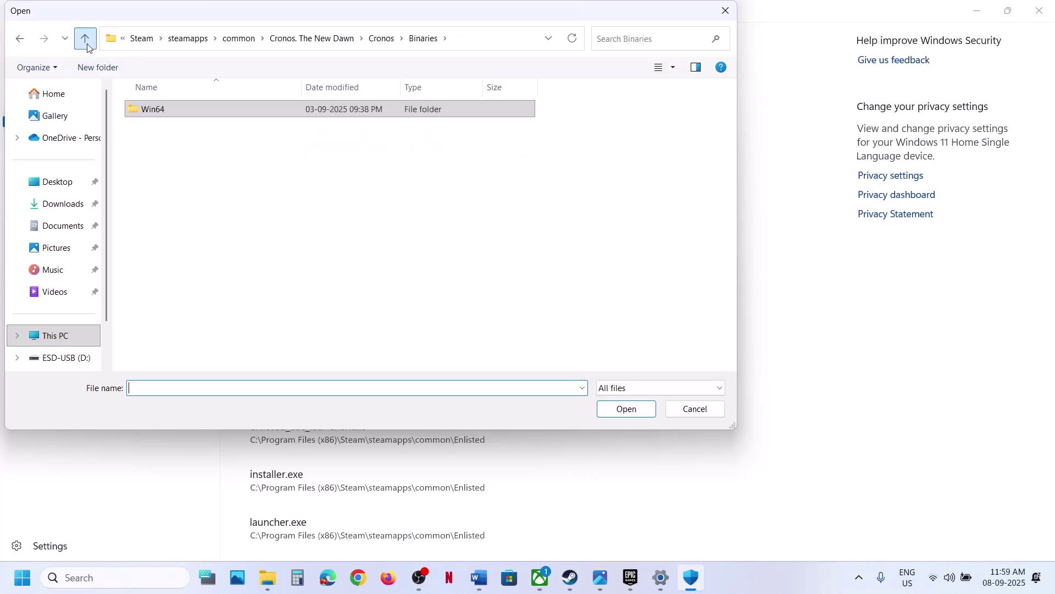
{"action": "left_click", "coordinate": [84, 38]}
{"action": "left_click", "coordinate": [85, 38]}
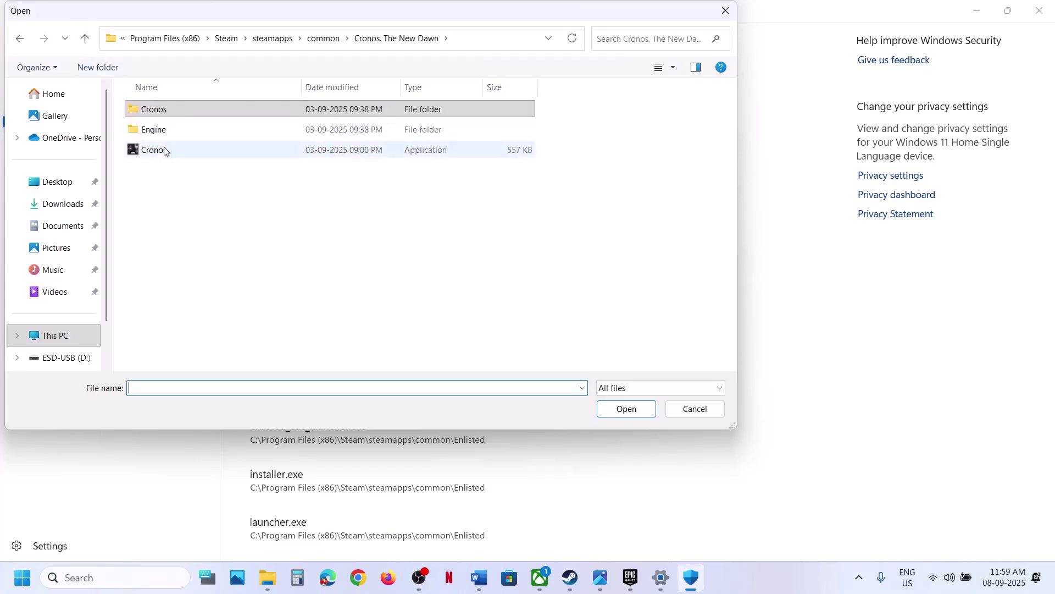
{"action": "left_click", "coordinate": [160, 149]}
{"action": "left_click", "coordinate": [636, 416]}
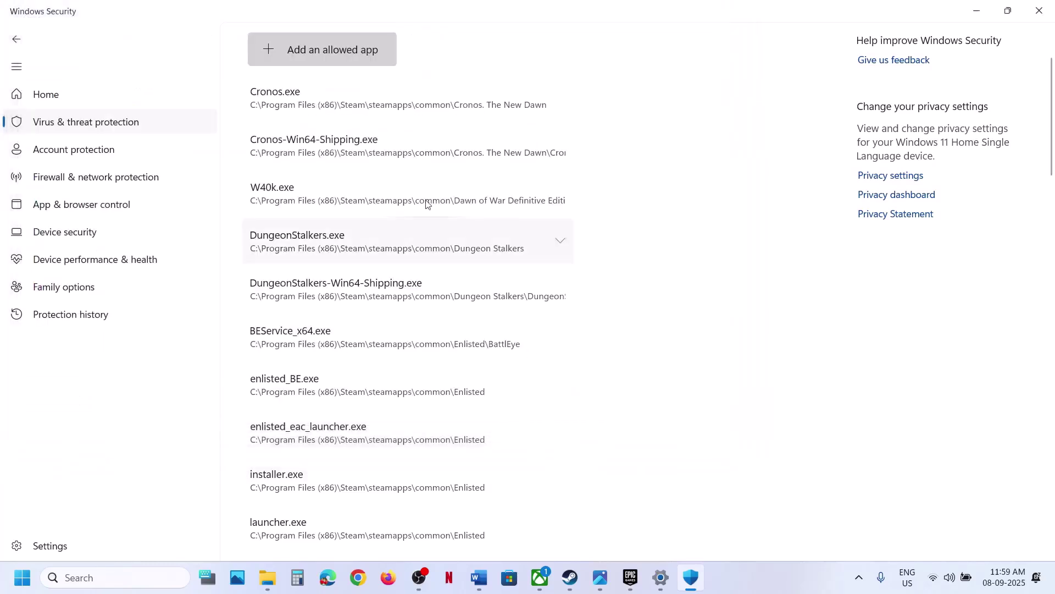
Add Cronos-Win64-Shipping.exe from Cronos\Binaries\Win64 as an allowed app
{"action": "left_click", "coordinate": [331, 55]}
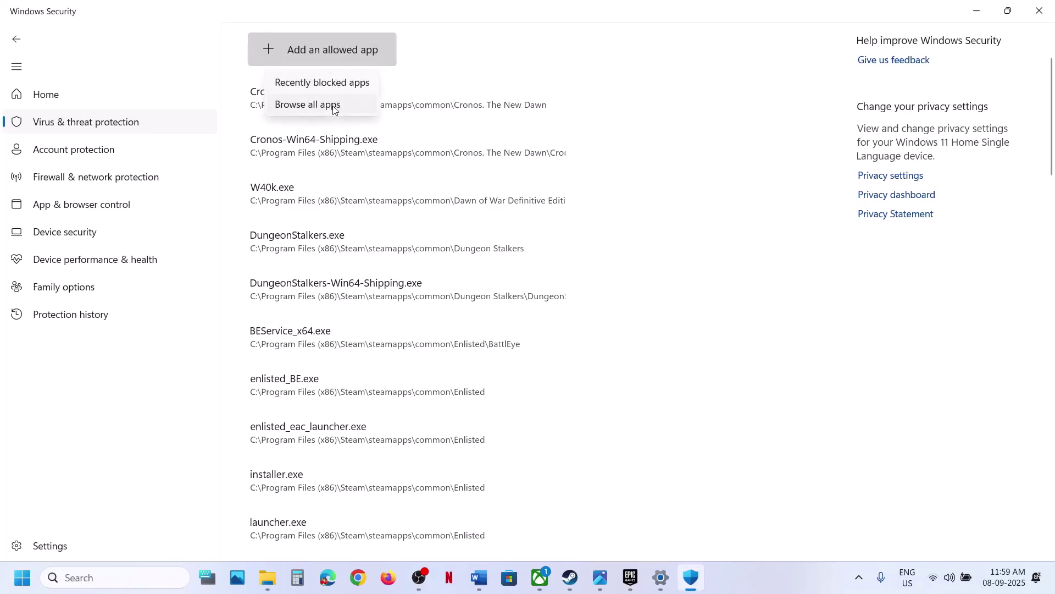
{"action": "left_click", "coordinate": [329, 103]}
{"action": "double_click", "coordinate": [166, 111]}
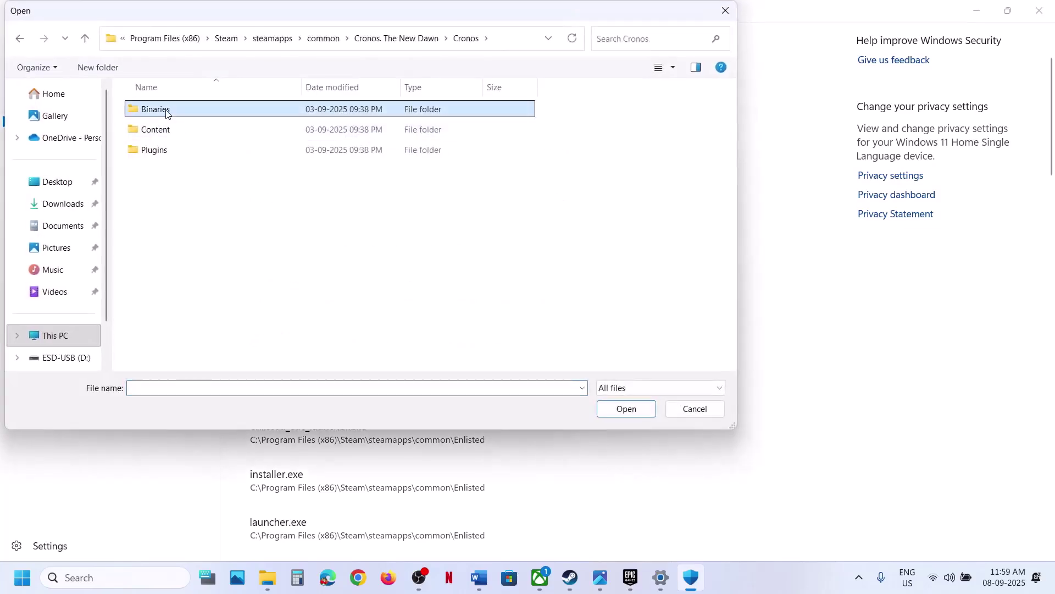
{"action": "double_click", "coordinate": [166, 111]}
{"action": "double_click", "coordinate": [166, 112]}
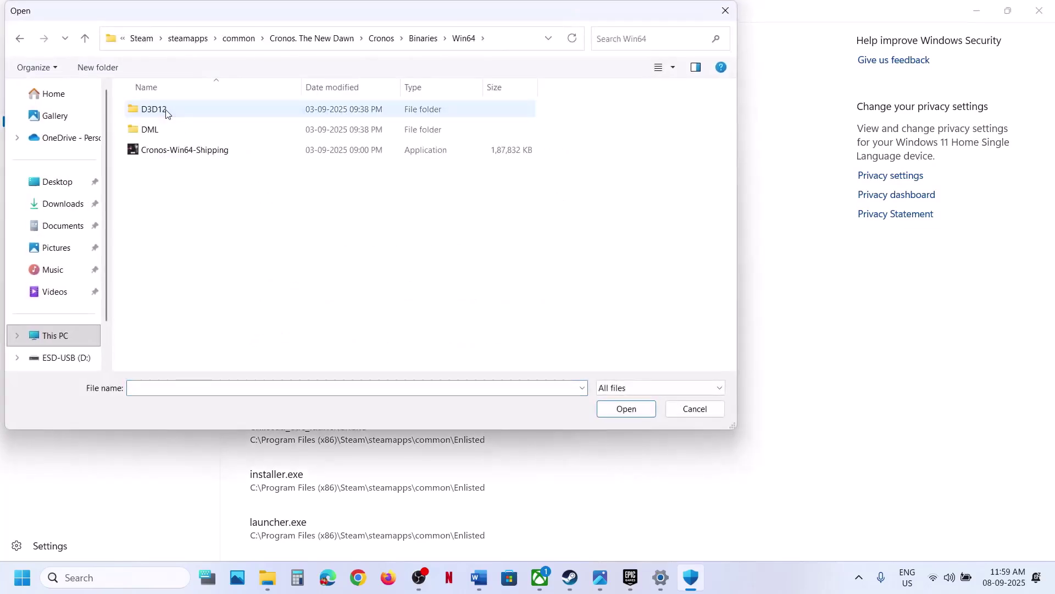
{"action": "left_click", "coordinate": [182, 157]}
{"action": "left_click", "coordinate": [621, 408]}
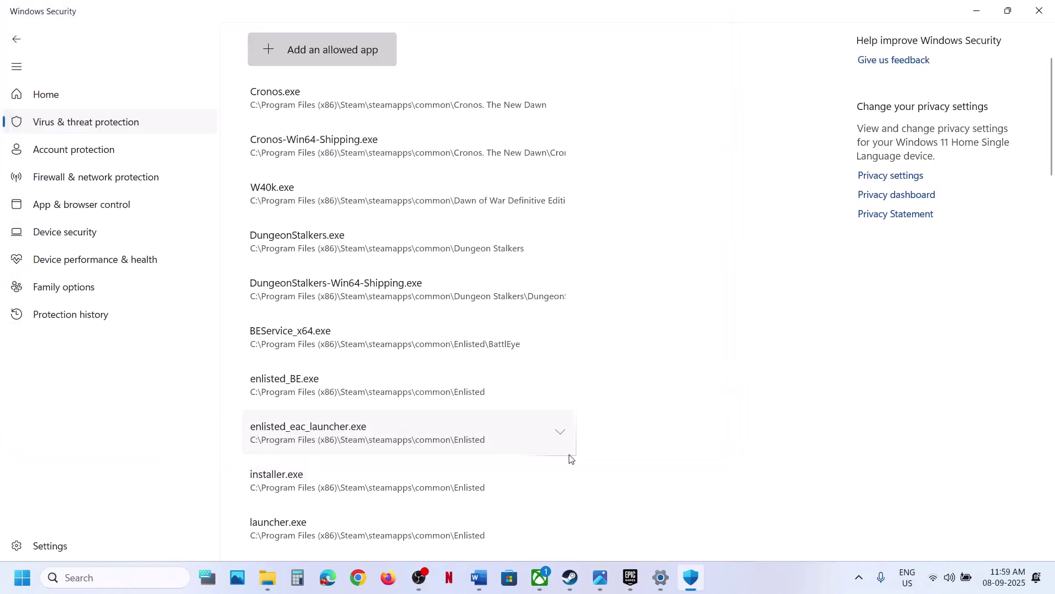
Copy the NVIDIA drivers link from the Word notes and load the GeForce Drivers page in Chrome
{"action": "left_click", "coordinate": [477, 589]}
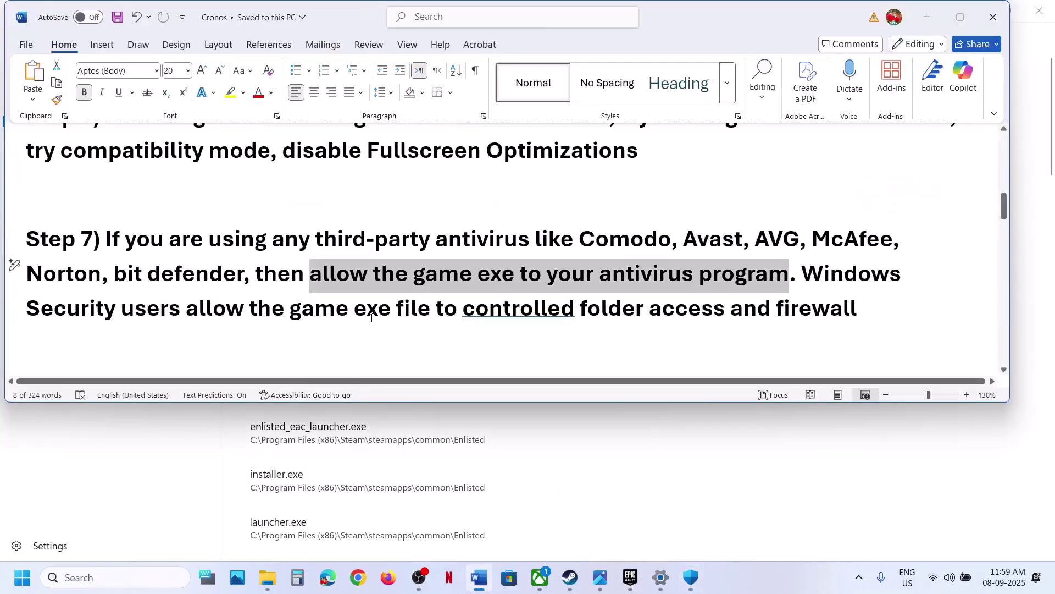
{"action": "scroll", "coordinate": [370, 315], "scroll_direction": "down", "scroll_amount": 5}
{"action": "scroll", "coordinate": [372, 318], "scroll_direction": "down", "scroll_amount": 1}
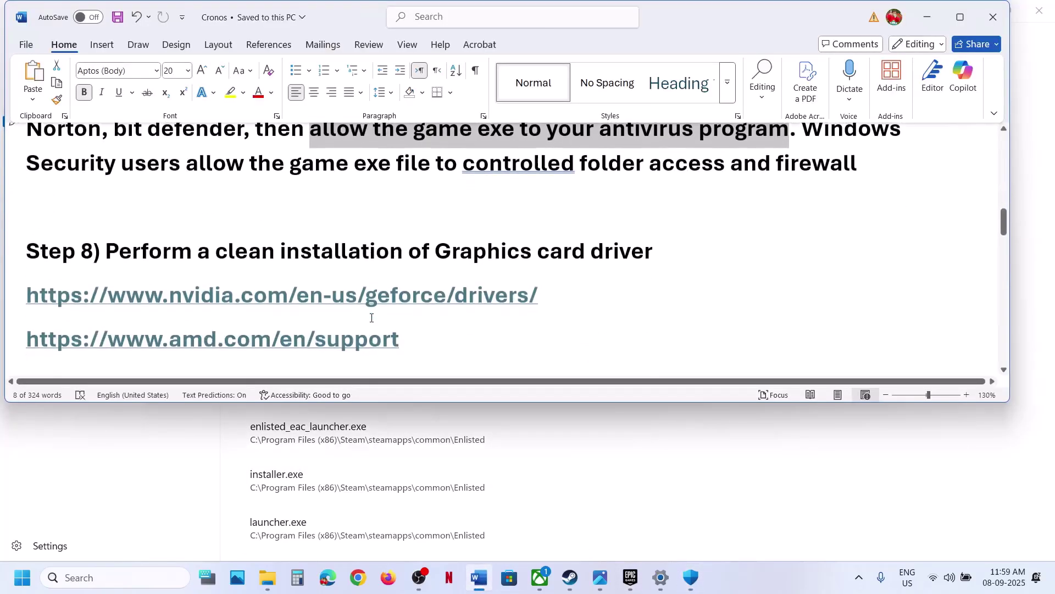
{"action": "triple_click", "coordinate": [461, 296]}
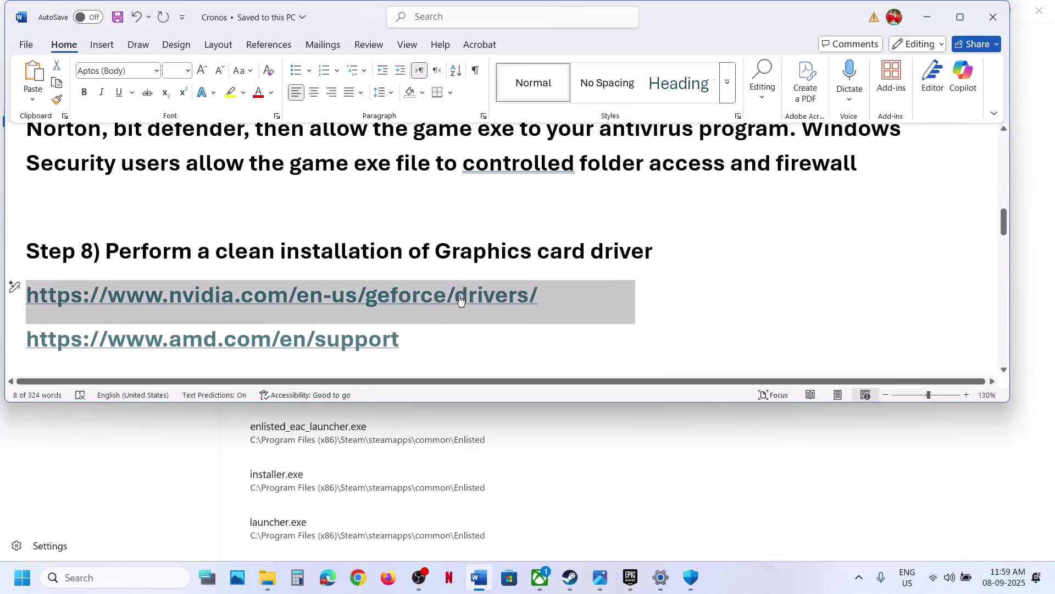
{"action": "left_click", "coordinate": [358, 578]}
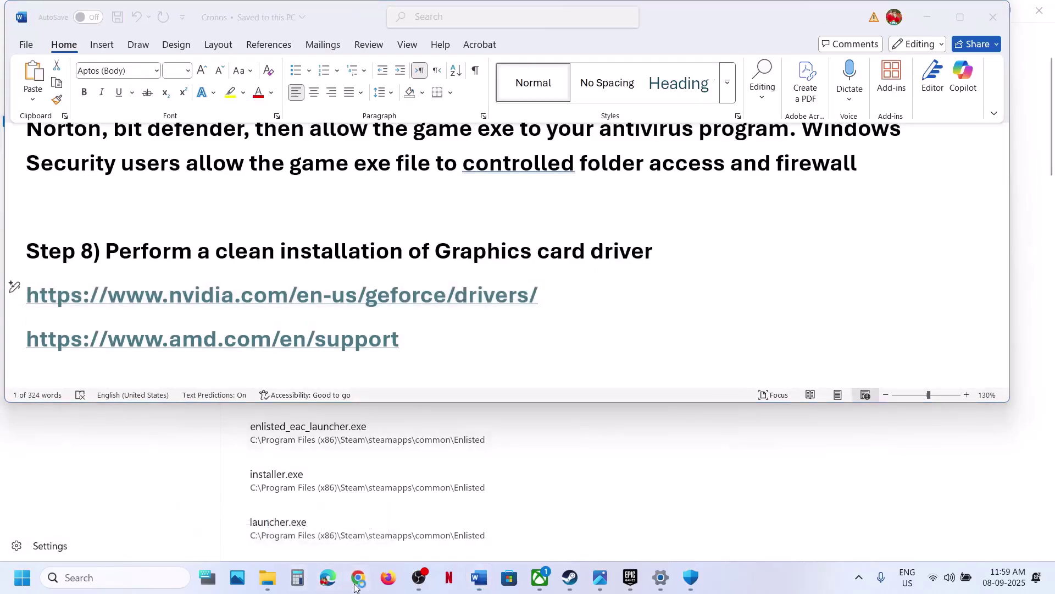
{"action": "type", "text": "nvidia.com/en-us/geforce/drivers/"}
{"action": "key", "text": "Return"}
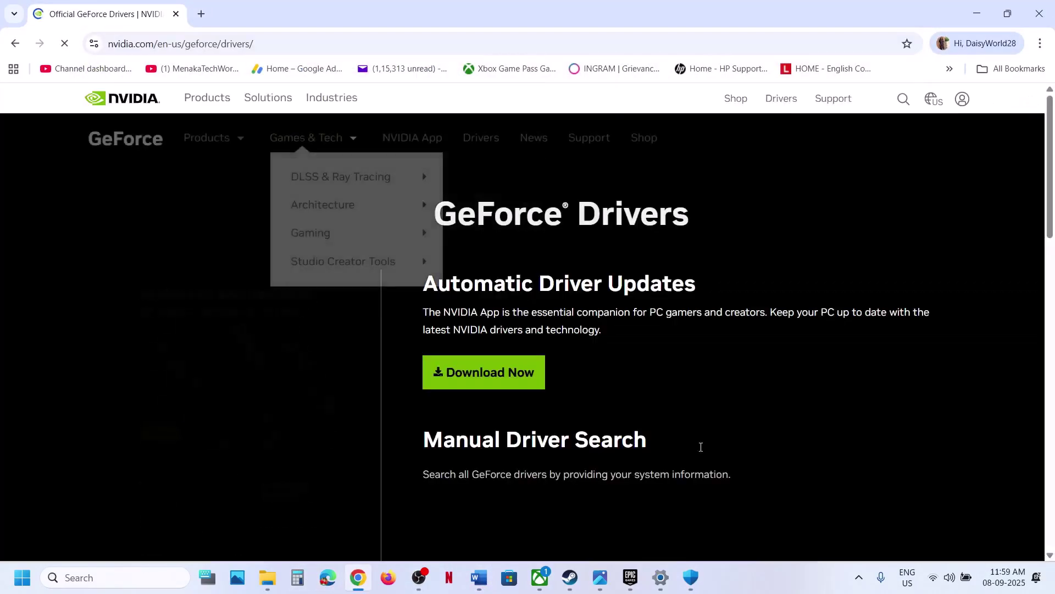
Search drivers for the GeForce RTX 3050 Laptop GPU and download Game Ready Driver 581.15
{"action": "scroll", "coordinate": [616, 428], "scroll_direction": "down", "scroll_amount": 4}
{"action": "scroll", "coordinate": [615, 428], "scroll_direction": "down", "scroll_amount": 3}
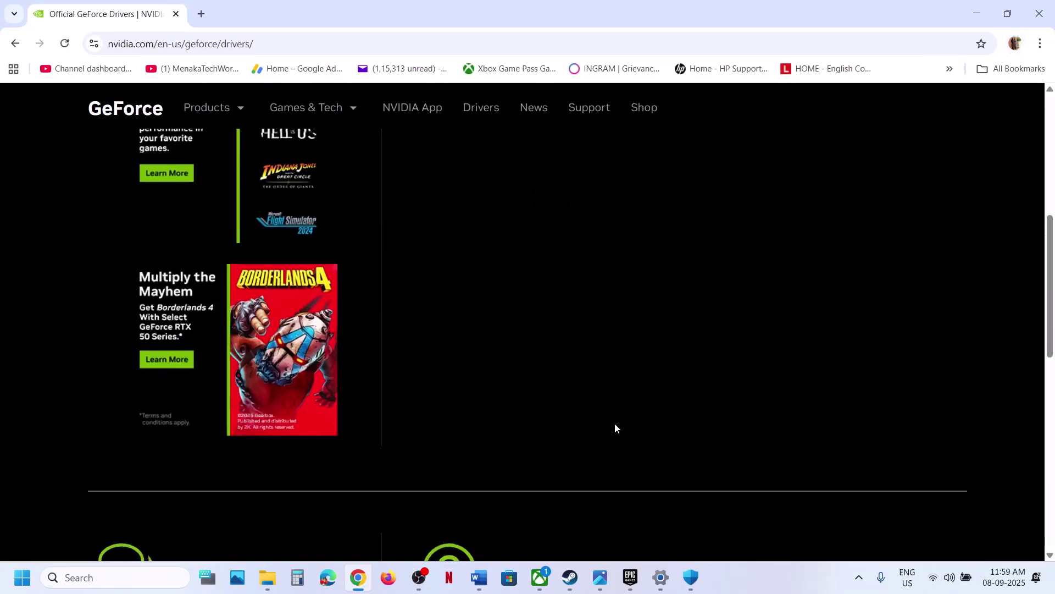
{"action": "scroll", "coordinate": [624, 397], "scroll_direction": "up", "scroll_amount": 1}
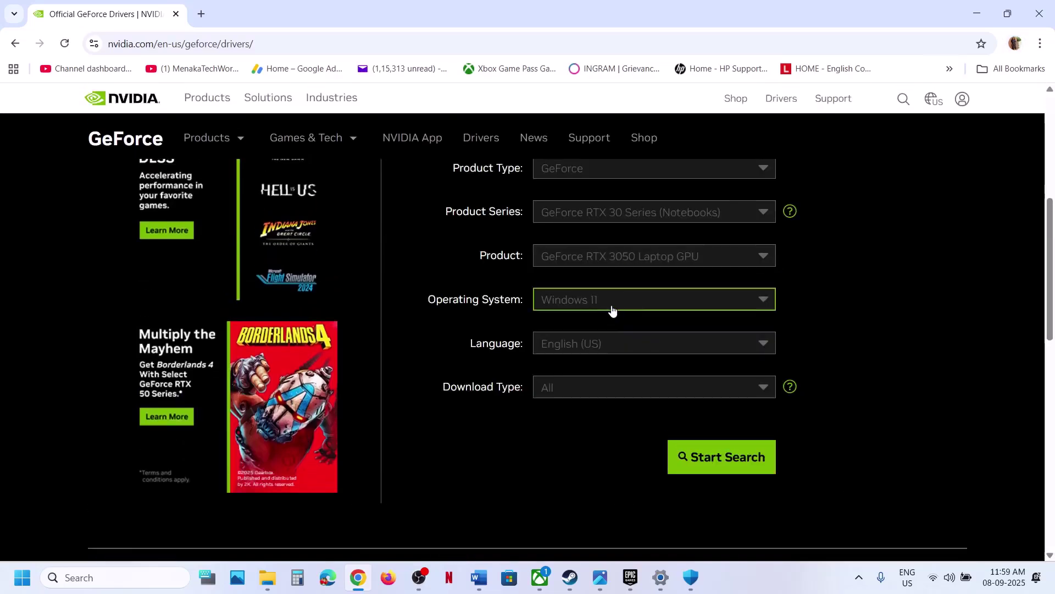
{"action": "left_click", "coordinate": [700, 457]}
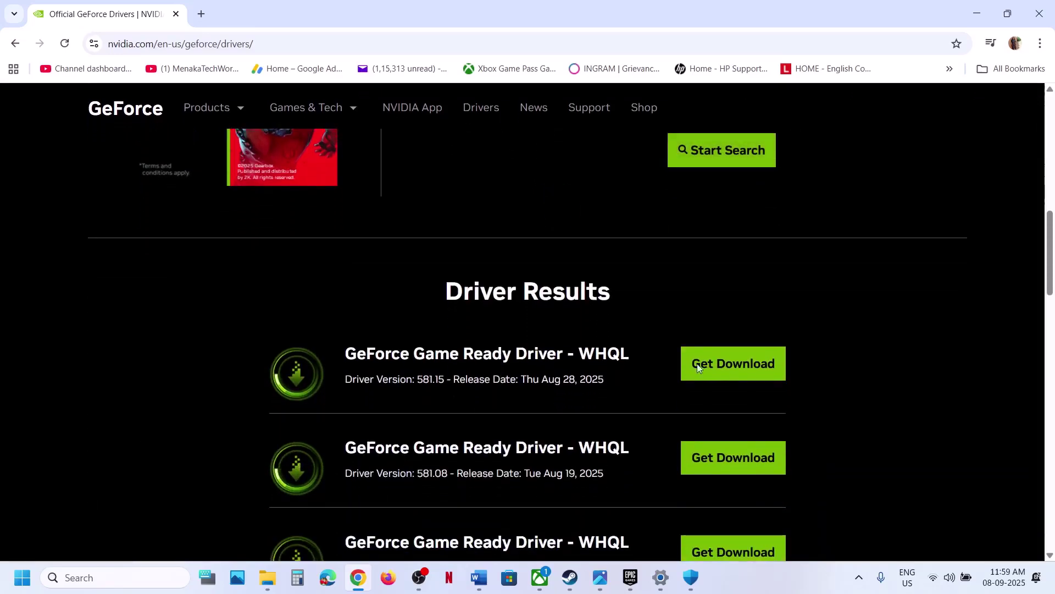
{"action": "left_click", "coordinate": [770, 371]}
{"action": "left_click", "coordinate": [952, 284]}
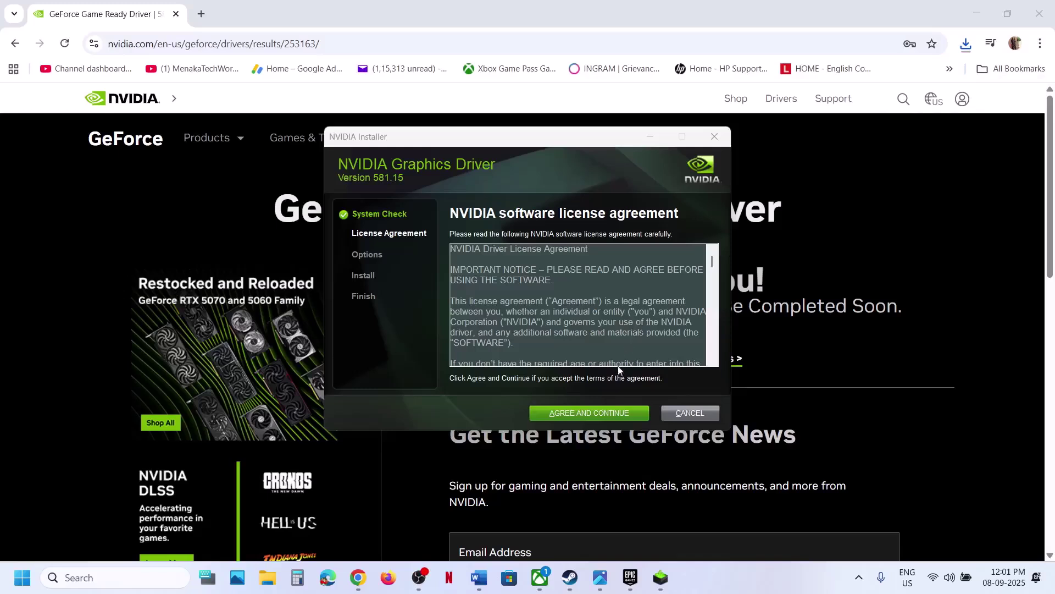
Accept the NVIDIA license and choose a Custom (Advanced) install with Perform a clean installation
{"action": "left_click", "coordinate": [596, 412]}
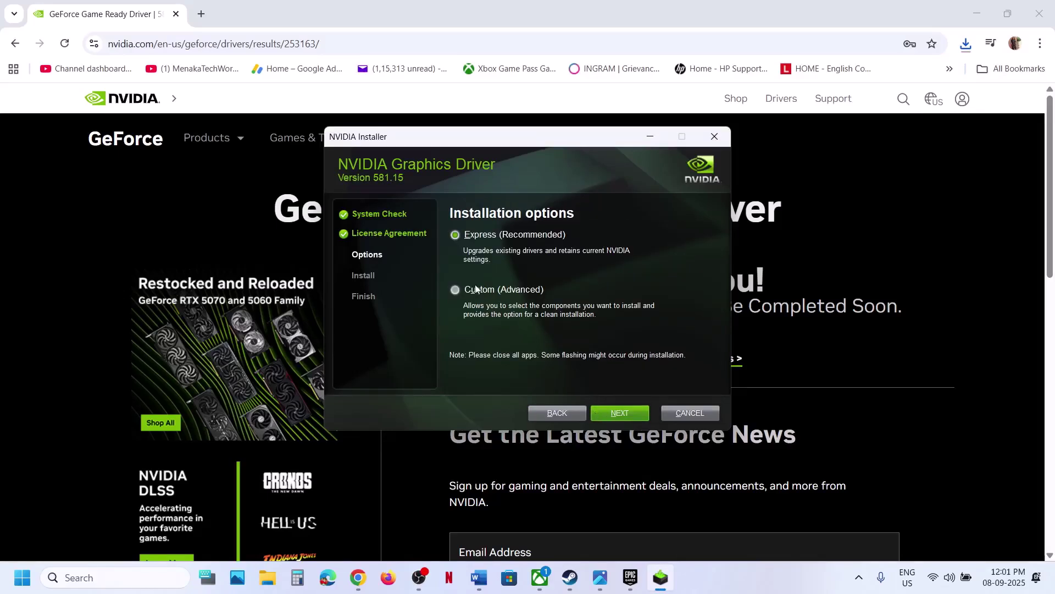
{"action": "left_click", "coordinate": [458, 288]}
{"action": "left_click", "coordinate": [609, 411]}
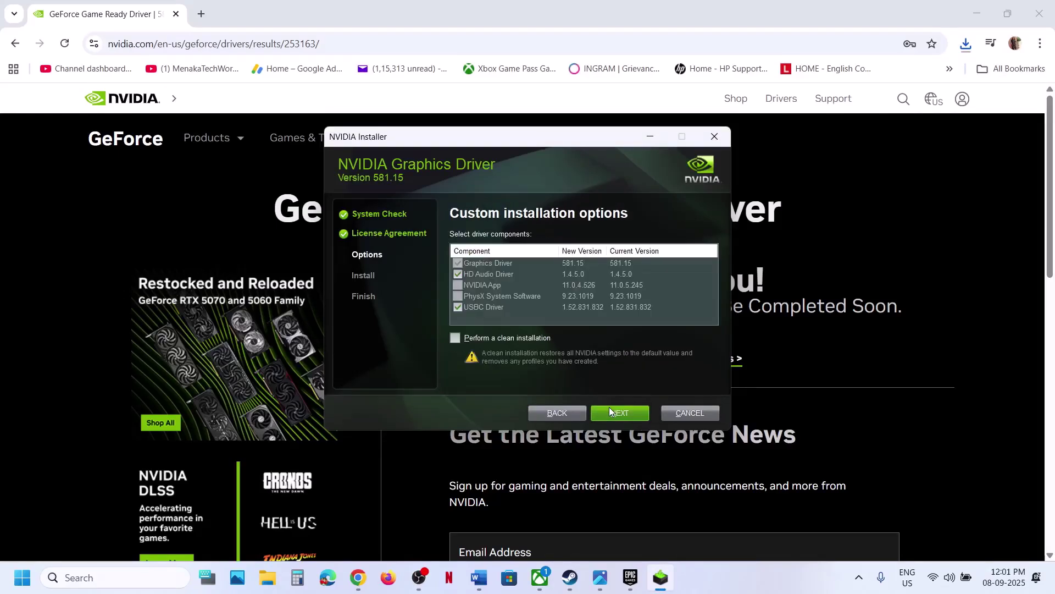
{"action": "left_click", "coordinate": [456, 338]}
Look at the Start menu's power options, then bring the Steam library to the front
{"action": "left_click", "coordinate": [22, 577]}
{"action": "left_click", "coordinate": [406, 534]}
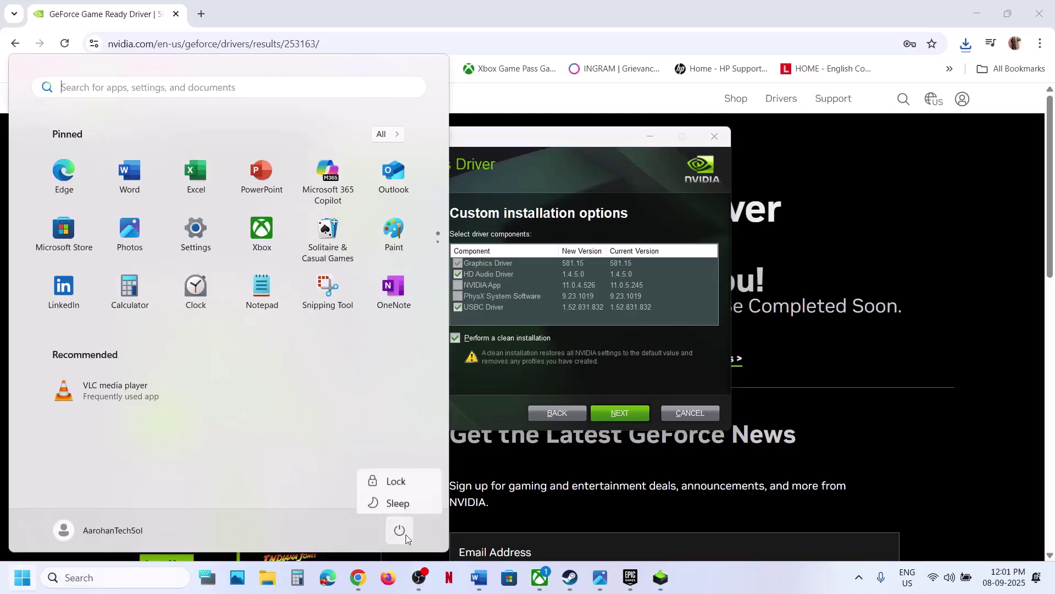
{"action": "left_click", "coordinate": [573, 580]}
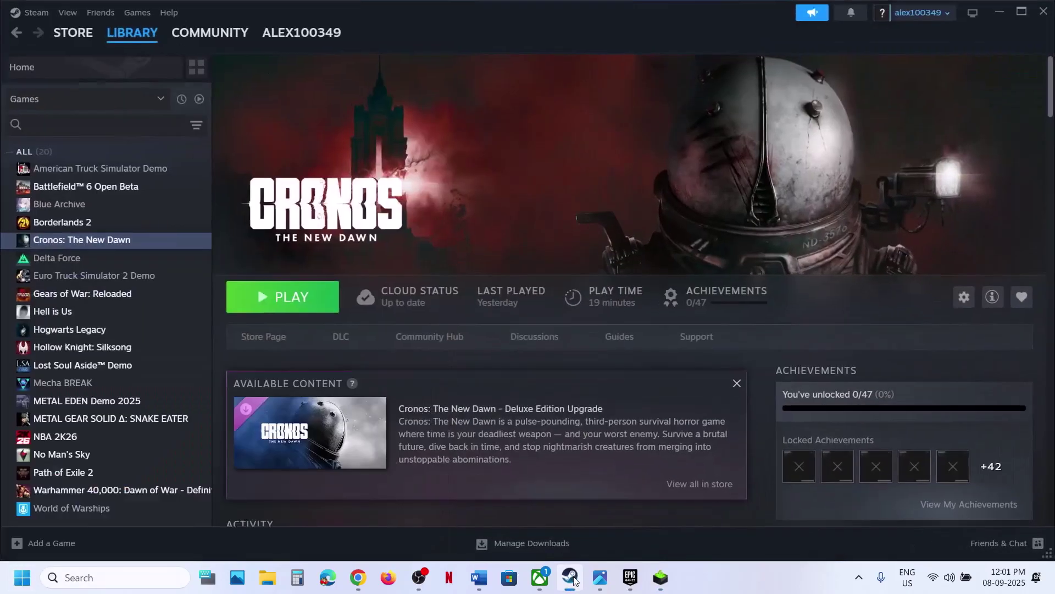
Scroll the Word notes to Step 9 on running the game on the dedicated graphics card
{"action": "left_click", "coordinate": [478, 577]}
{"action": "left_click_drag", "start_coordinate": [159, 347], "coordinate": [364, 356]}
{"action": "key", "text": "ctrl+c"}
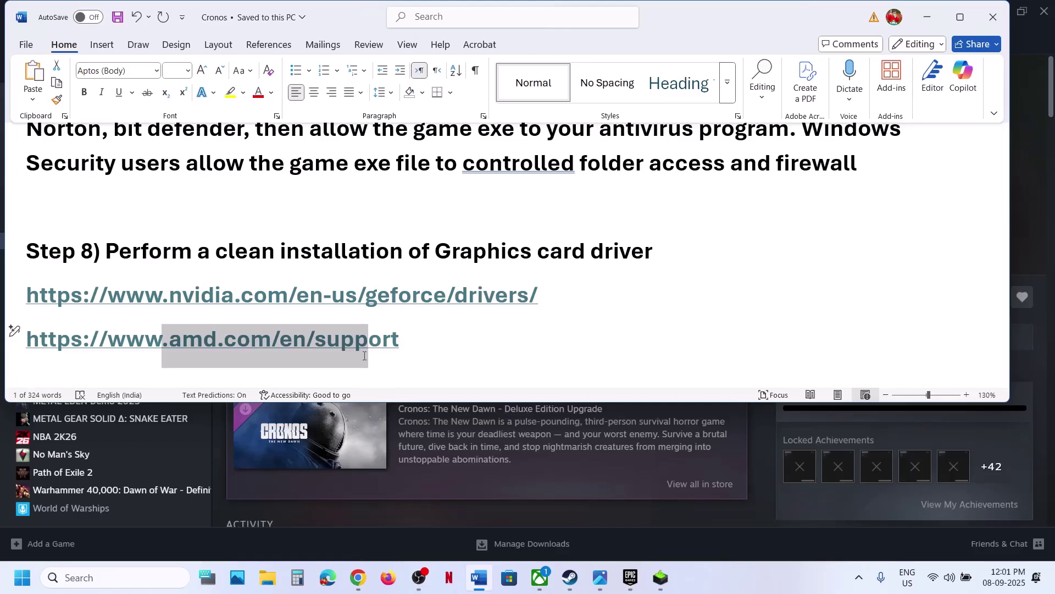
{"action": "scroll", "coordinate": [364, 356], "scroll_direction": "down", "scroll_amount": 3}
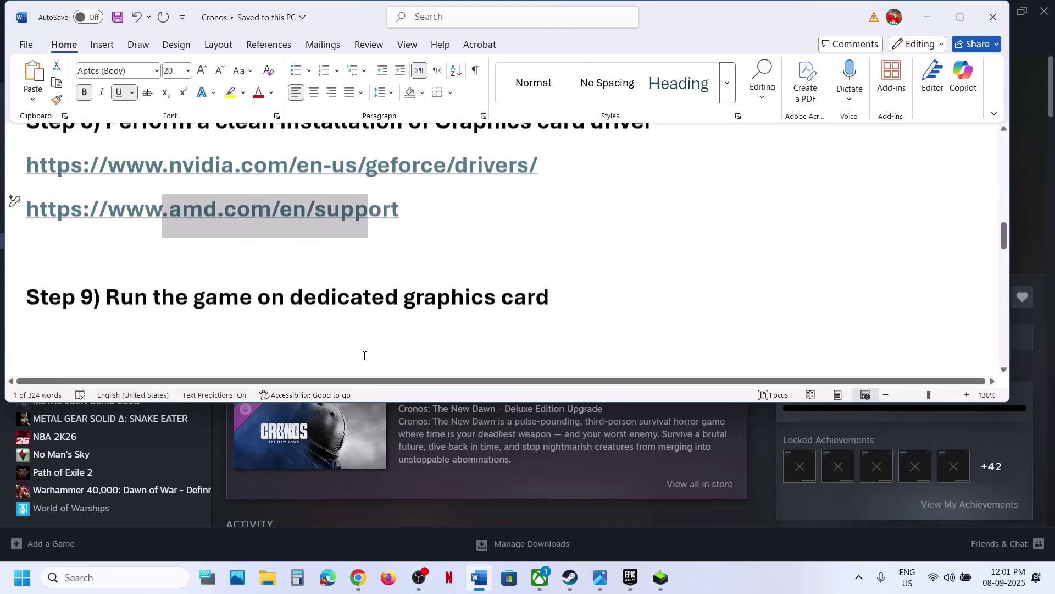
{"action": "double_click", "coordinate": [427, 298], "text": "ctrl"}
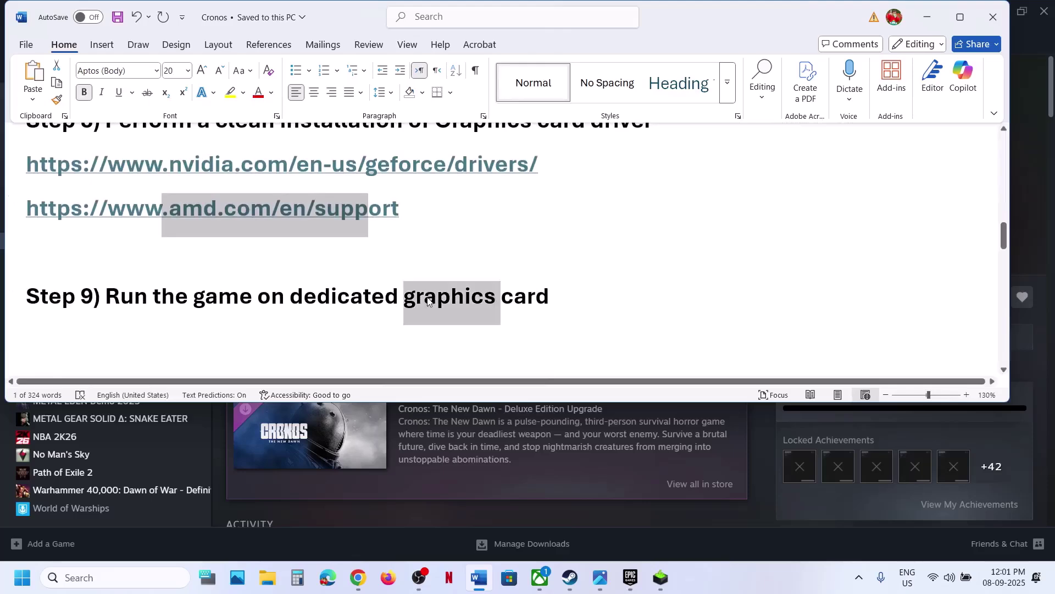
Search Windows for 'graphics' to find Graphics settings
{"action": "left_click", "coordinate": [137, 572]}
{"action": "key", "text": "ctrl+v"}
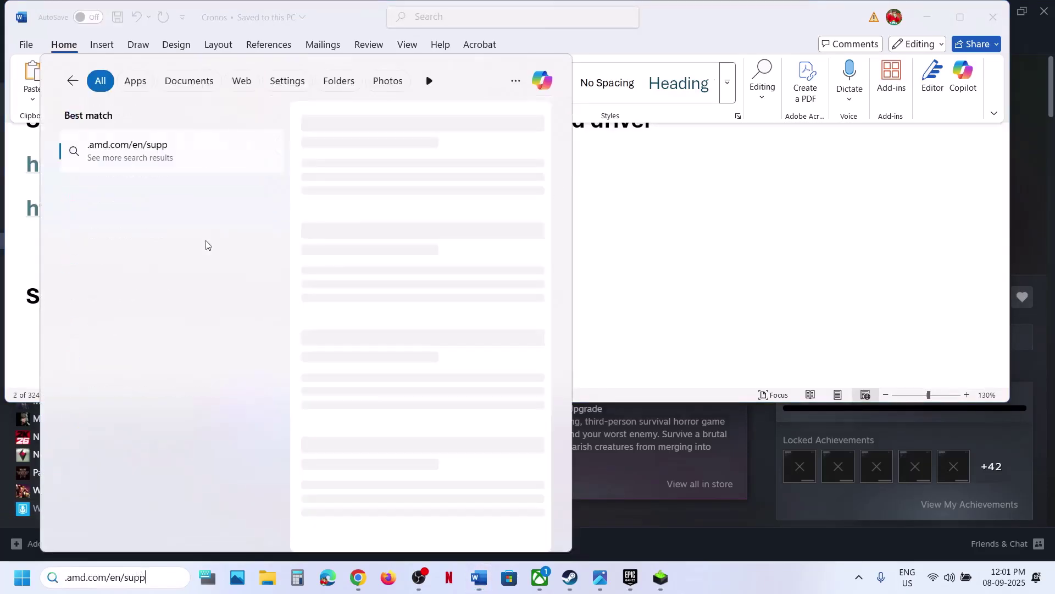
{"action": "key", "text": "ctrl+a"}
{"action": "type", "text": "graphics"}
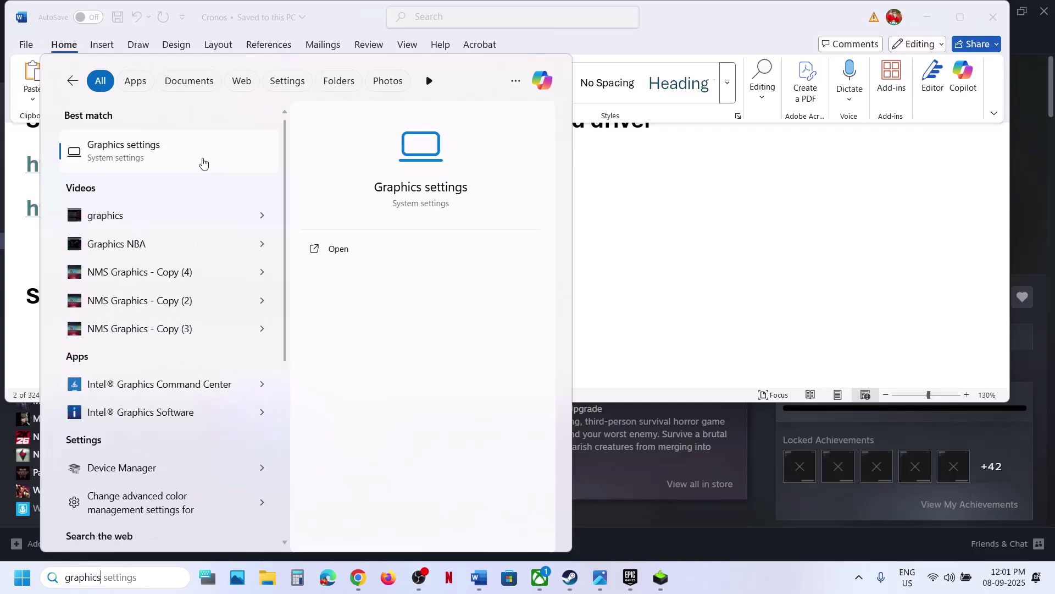
Add Cronos-Win64-Shipping.exe in Graphics settings and set its GPU preference to High Performance
{"action": "left_click", "coordinate": [203, 163]}
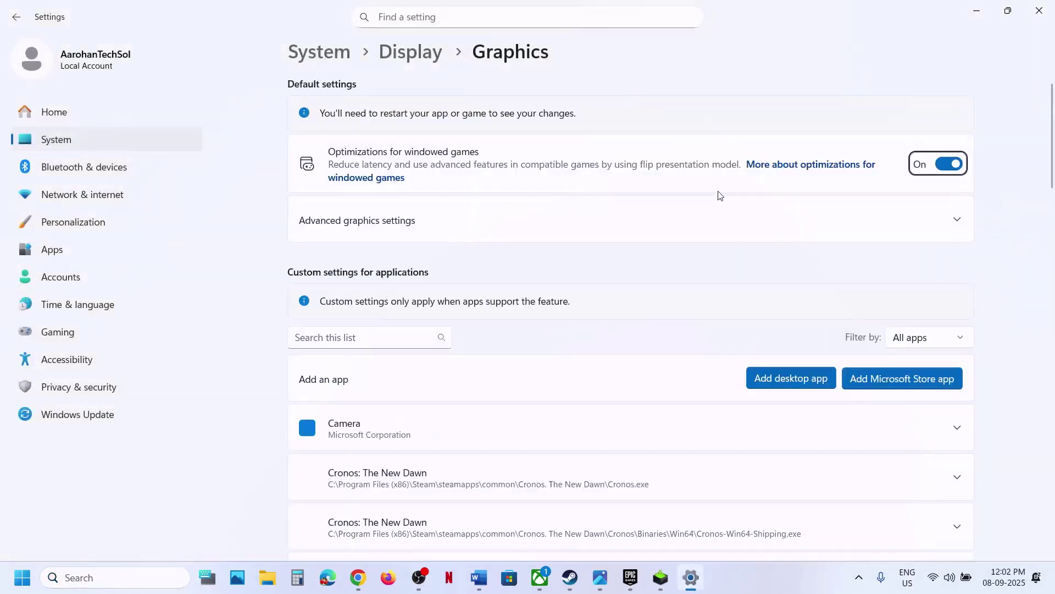
{"action": "left_click", "coordinate": [791, 379]}
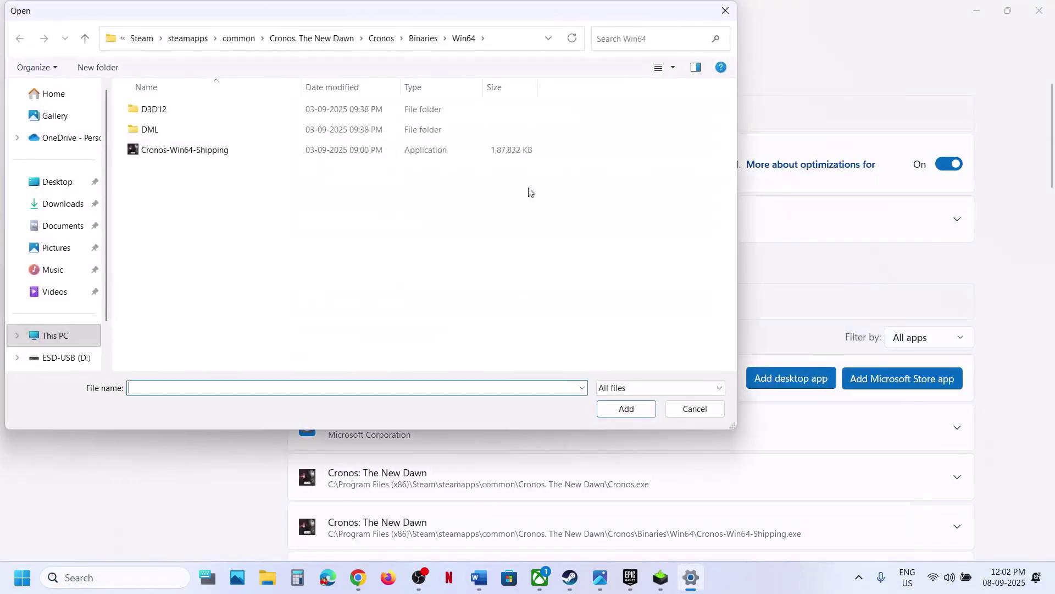
{"action": "left_click", "coordinate": [178, 157]}
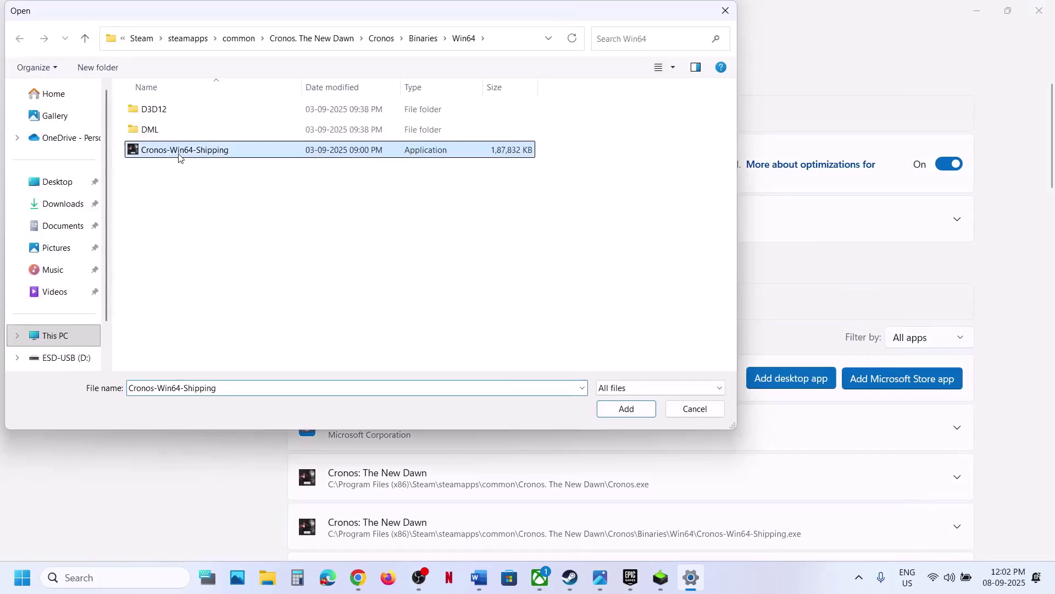
{"action": "left_click", "coordinate": [627, 409]}
{"action": "scroll", "coordinate": [601, 429], "scroll_direction": "down", "scroll_amount": 2}
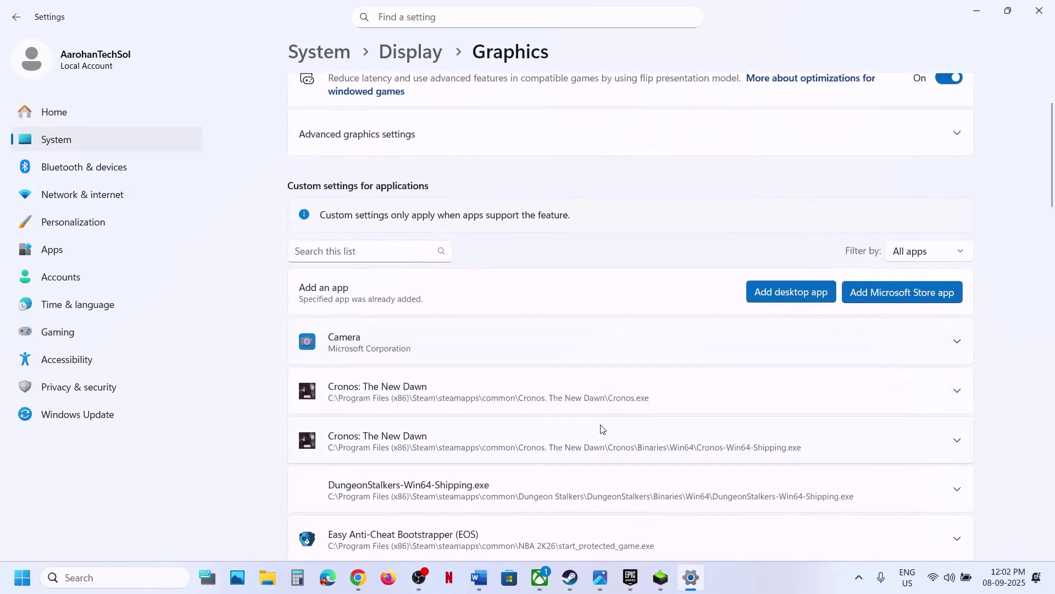
{"action": "left_click", "coordinate": [489, 396]}
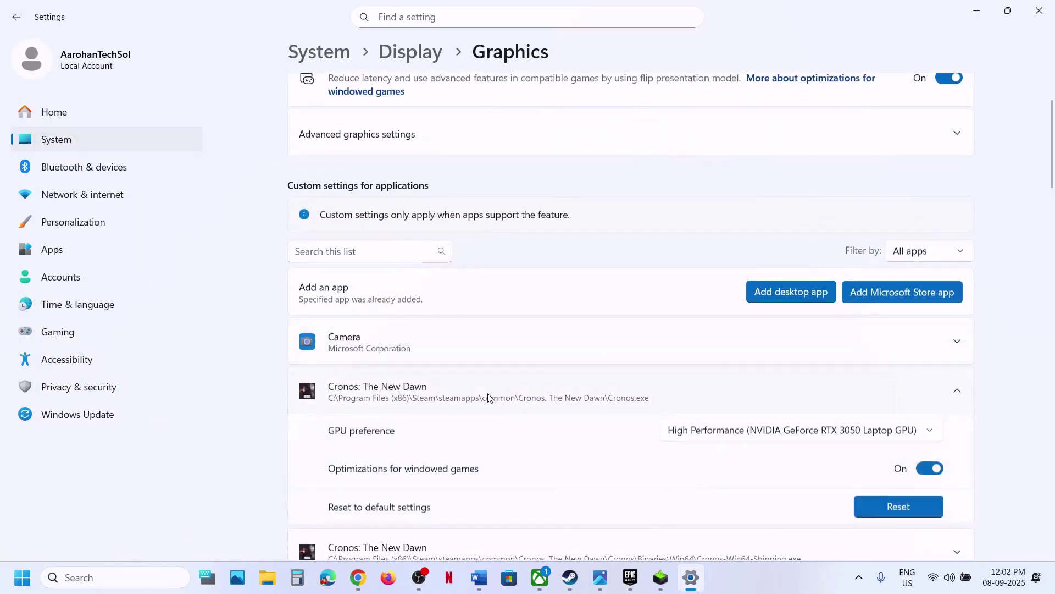
{"action": "left_click", "coordinate": [757, 431]}
{"action": "left_click", "coordinate": [803, 437]}
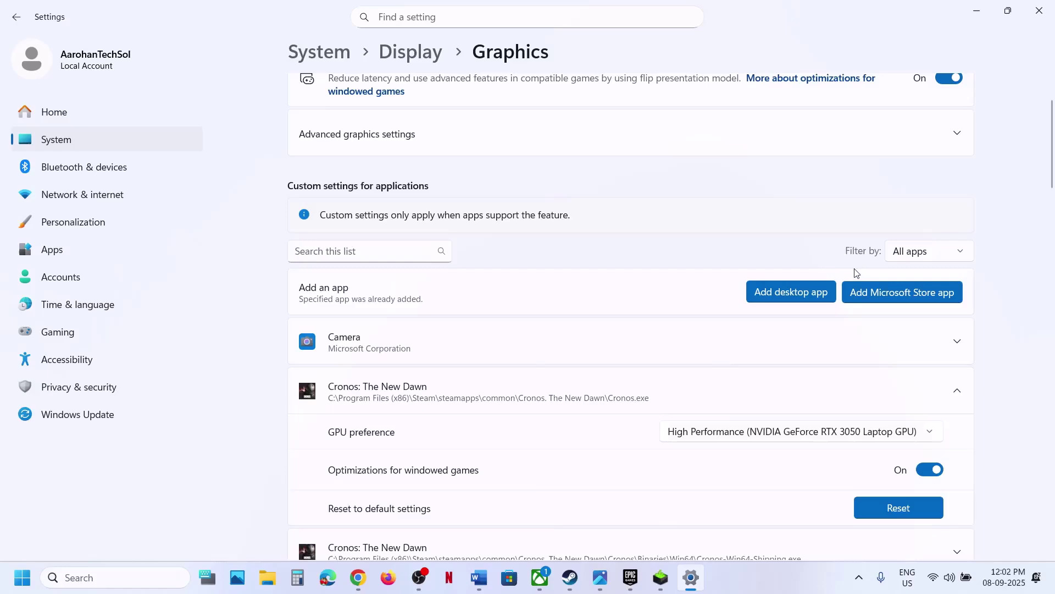
Add Cronos.exe from the game folder, keep High Performance on the Shipping entry, and close Settings
{"action": "left_click", "coordinate": [791, 285]}
{"action": "left_click", "coordinate": [84, 40]}
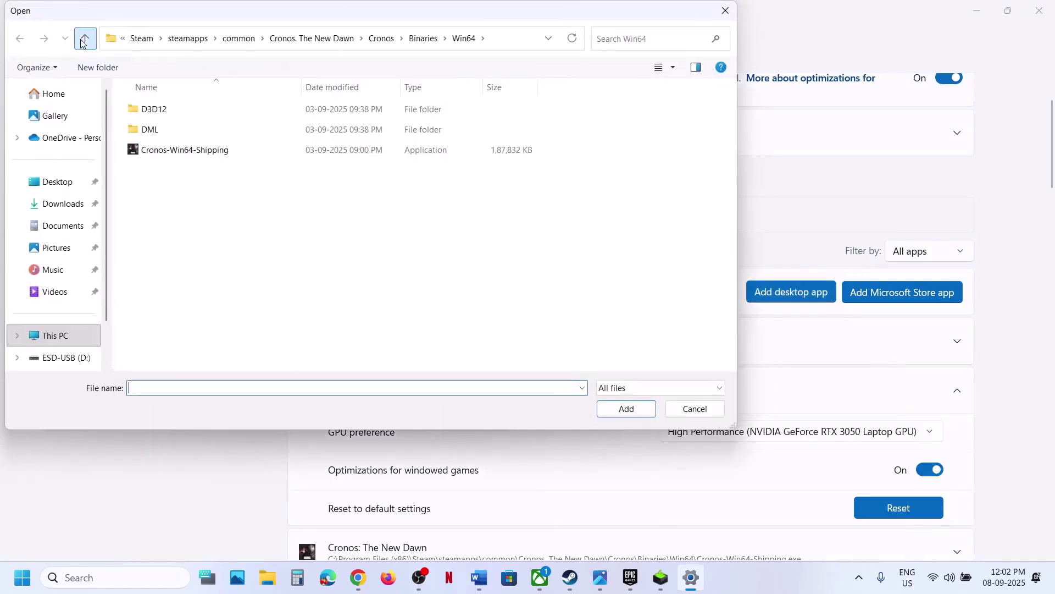
{"action": "left_click", "coordinate": [84, 39]}
{"action": "left_click", "coordinate": [84, 39]}
{"action": "left_click", "coordinate": [147, 152]}
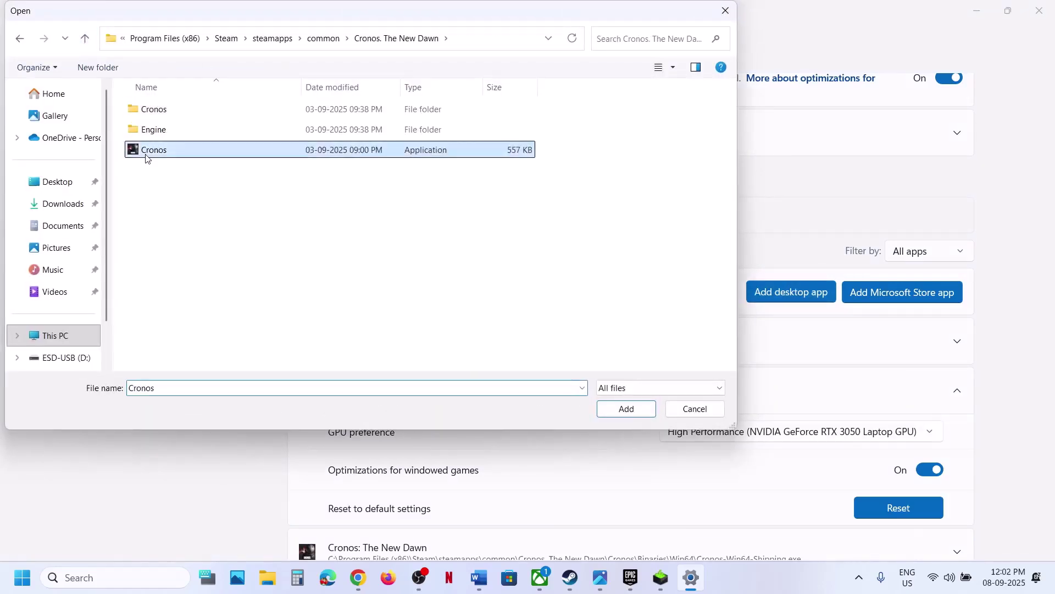
{"action": "left_click", "coordinate": [617, 411]}
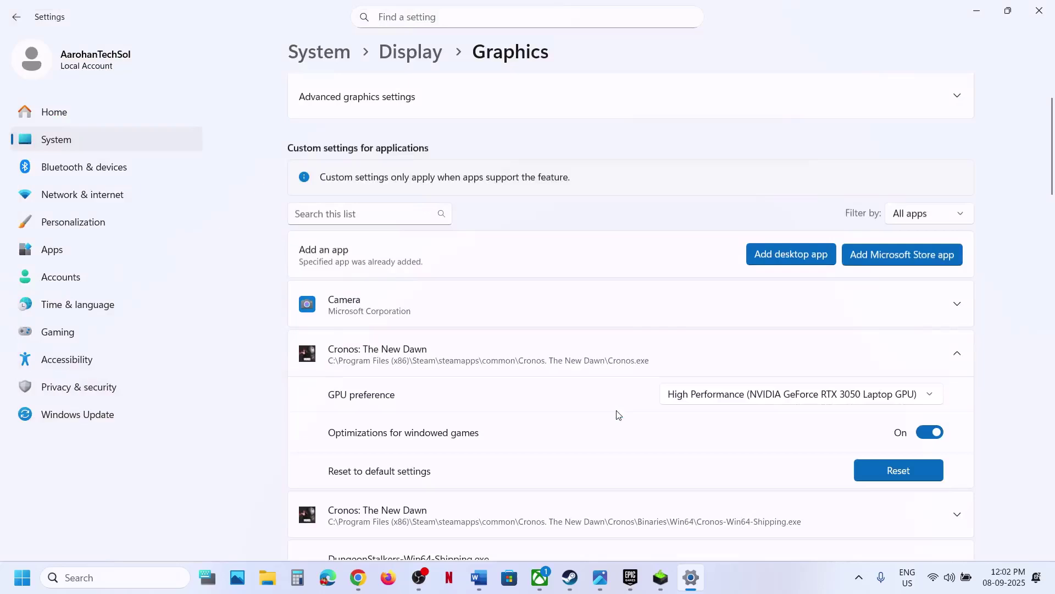
{"action": "left_click", "coordinate": [473, 520]}
{"action": "left_click", "coordinate": [853, 495]}
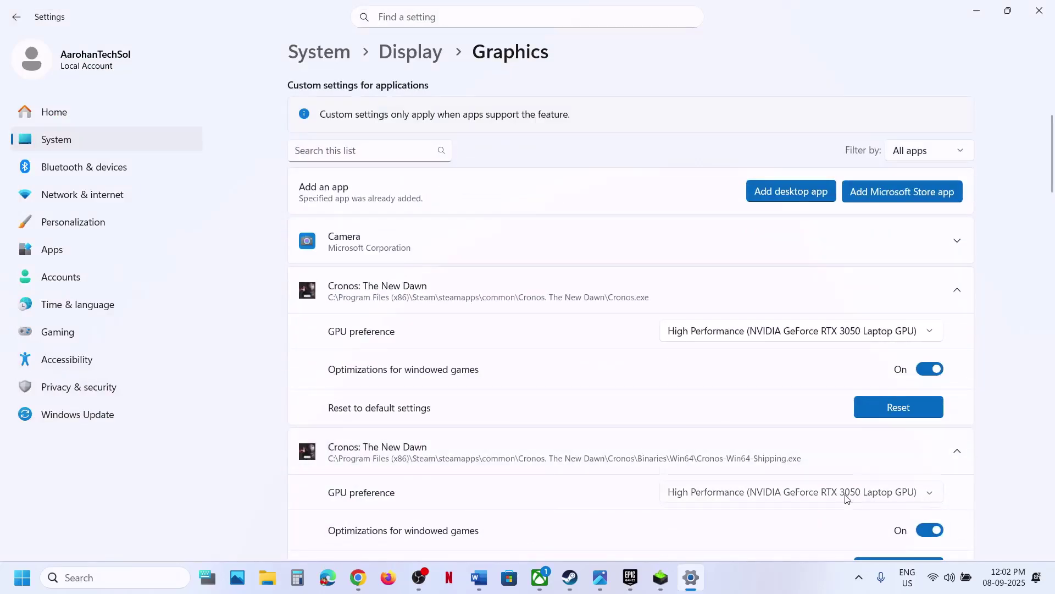
{"action": "left_click", "coordinate": [830, 492]}
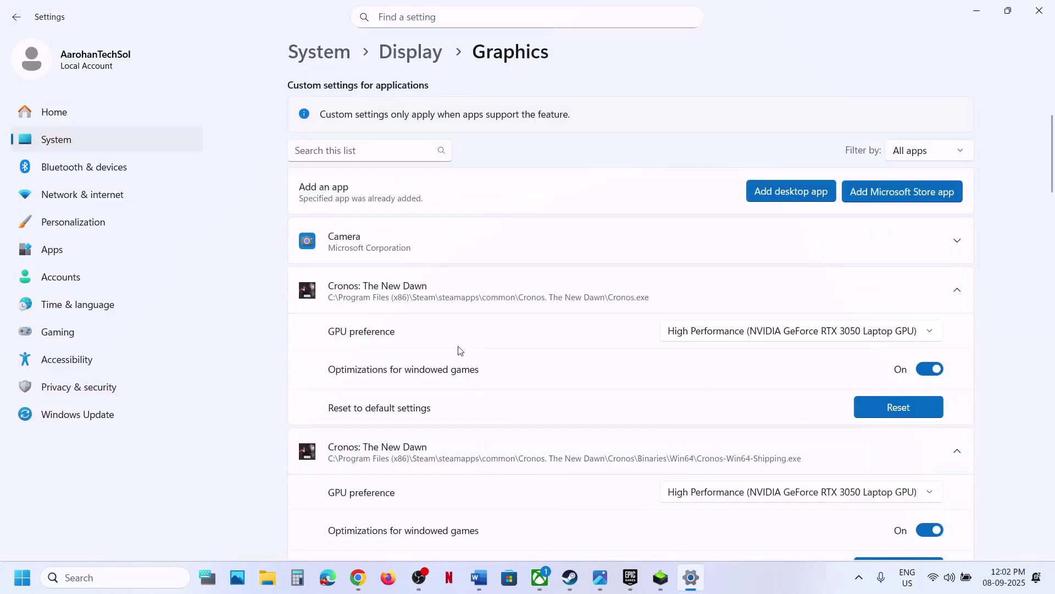
{"action": "left_click", "coordinate": [1039, 11]}
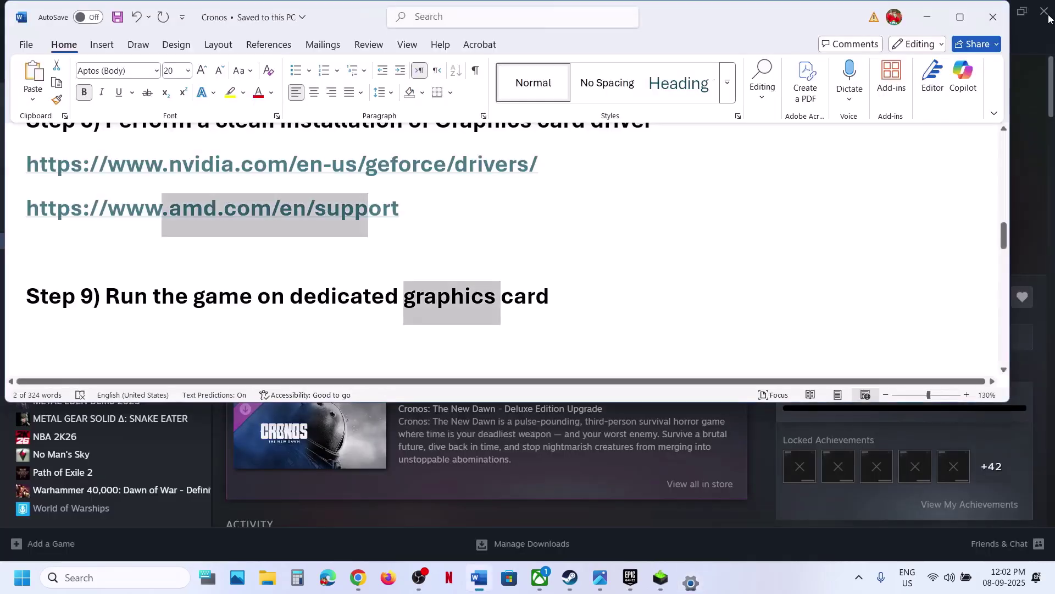
Select the 'dedicated graphics card' heading text in Step 9 of the Word notes
{"action": "left_click", "coordinate": [388, 306]}
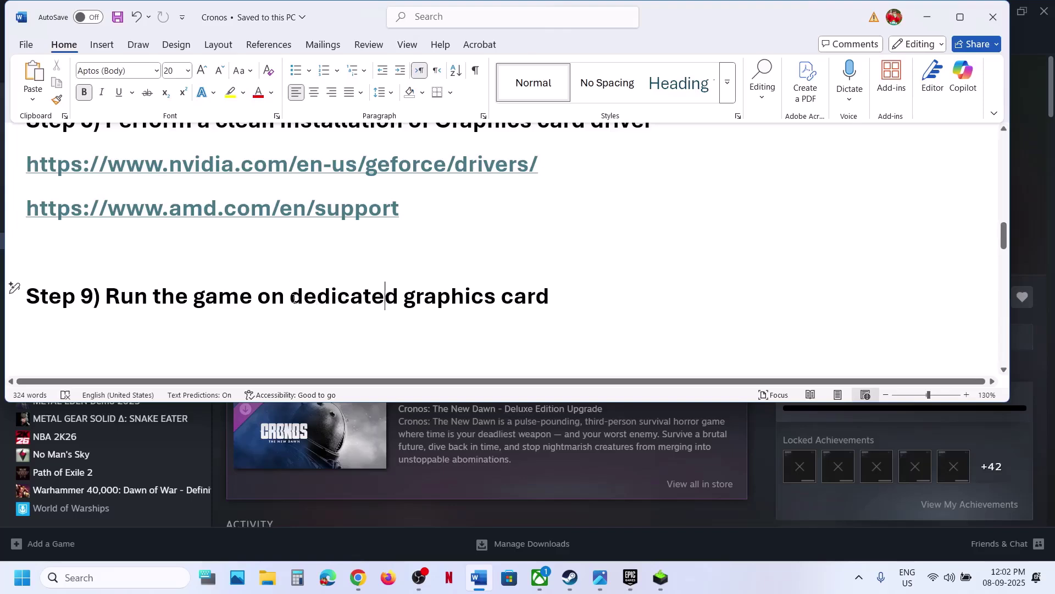
{"action": "left_click_drag", "start_coordinate": [294, 298], "coordinate": [564, 296]}
{"action": "scroll", "coordinate": [221, 319], "scroll_direction": "down", "scroll_amount": 1}
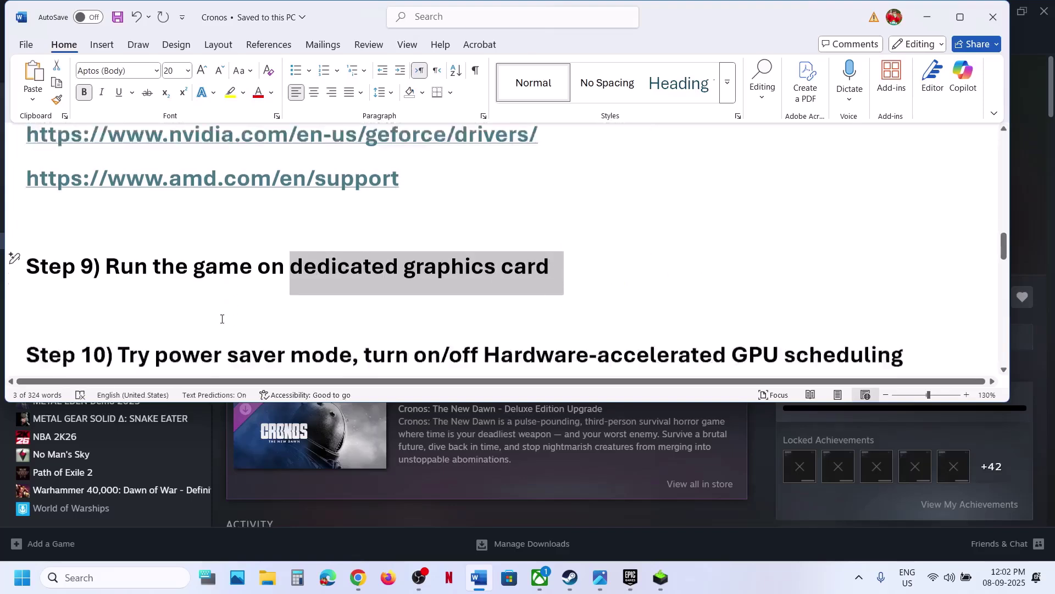
{"action": "scroll", "coordinate": [221, 319], "scroll_direction": "down", "scroll_amount": 3}
{"action": "scroll", "coordinate": [221, 319], "scroll_direction": "up", "scroll_amount": 2}
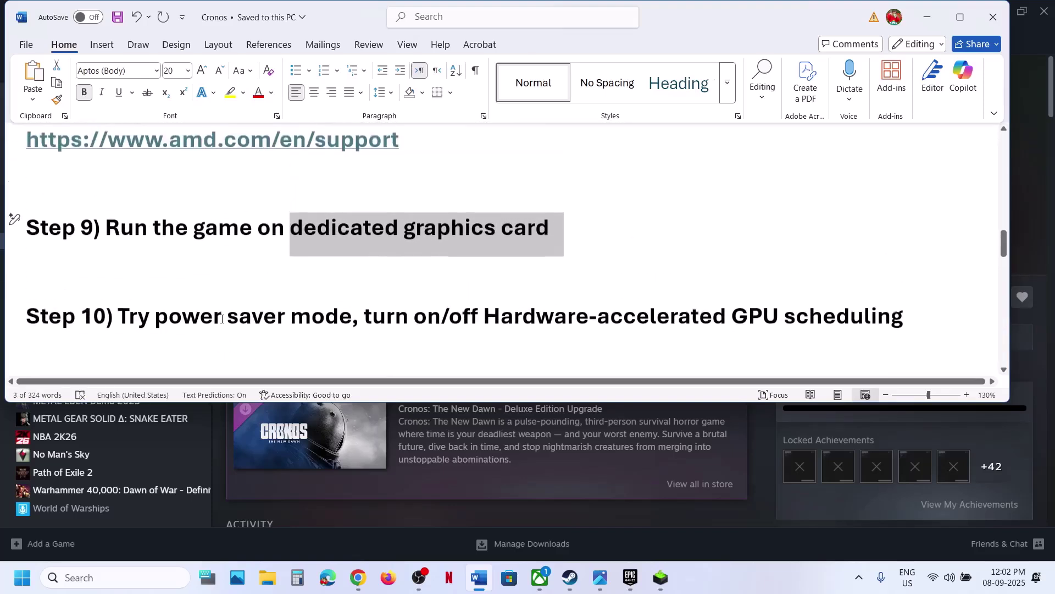
Search 'control' and open Control Panel
{"action": "left_click", "coordinate": [131, 580]}
{"action": "type", "text": "contro"}
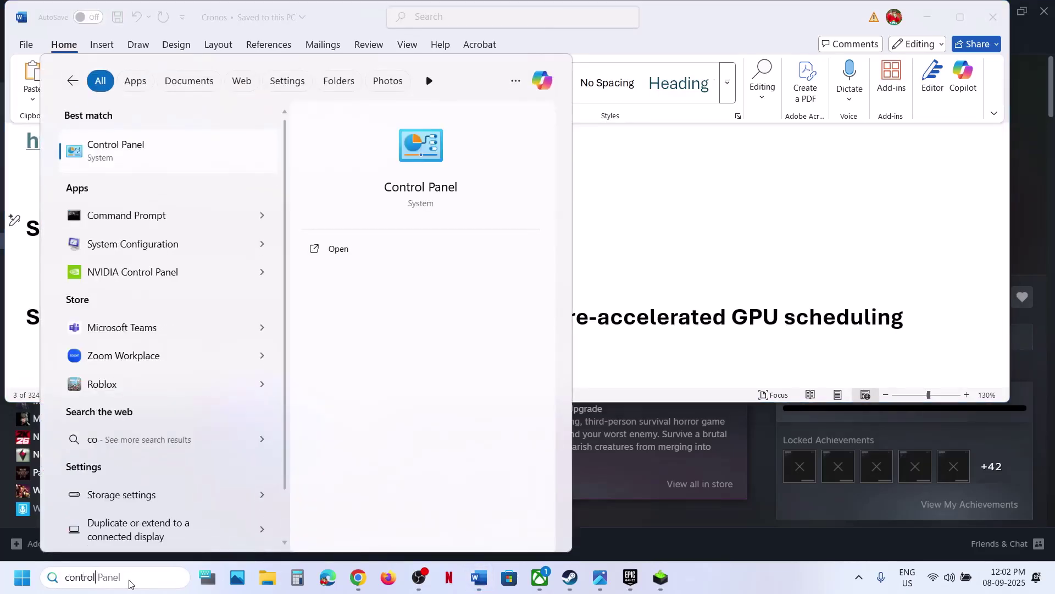
{"action": "type", "text": "l"}
{"action": "key", "text": "Return"}
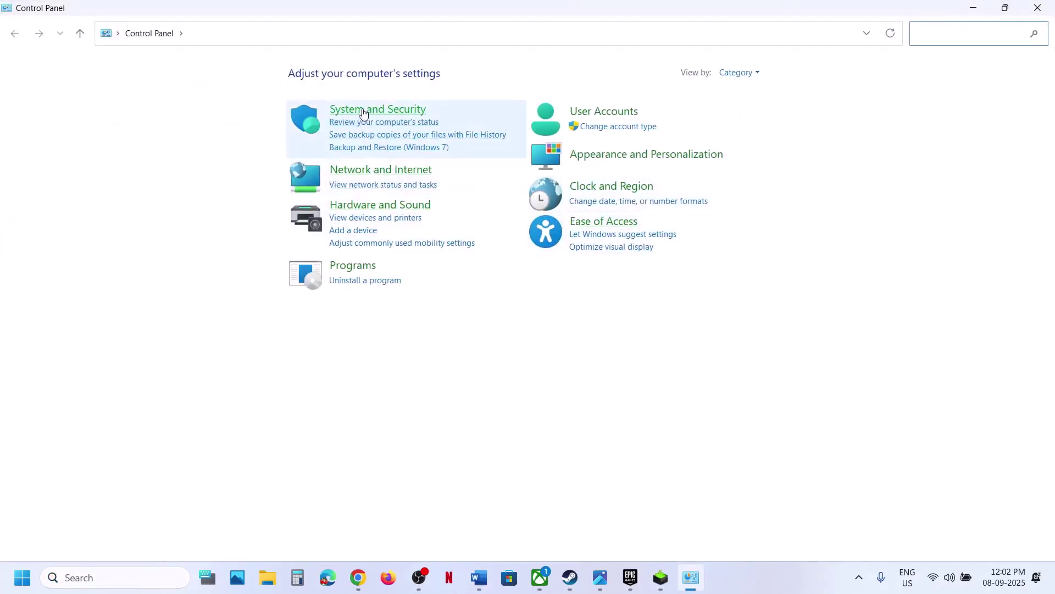
Open Power Options showing the Balanced plan and view the Power Saver reference image
{"action": "left_click", "coordinate": [376, 206]}
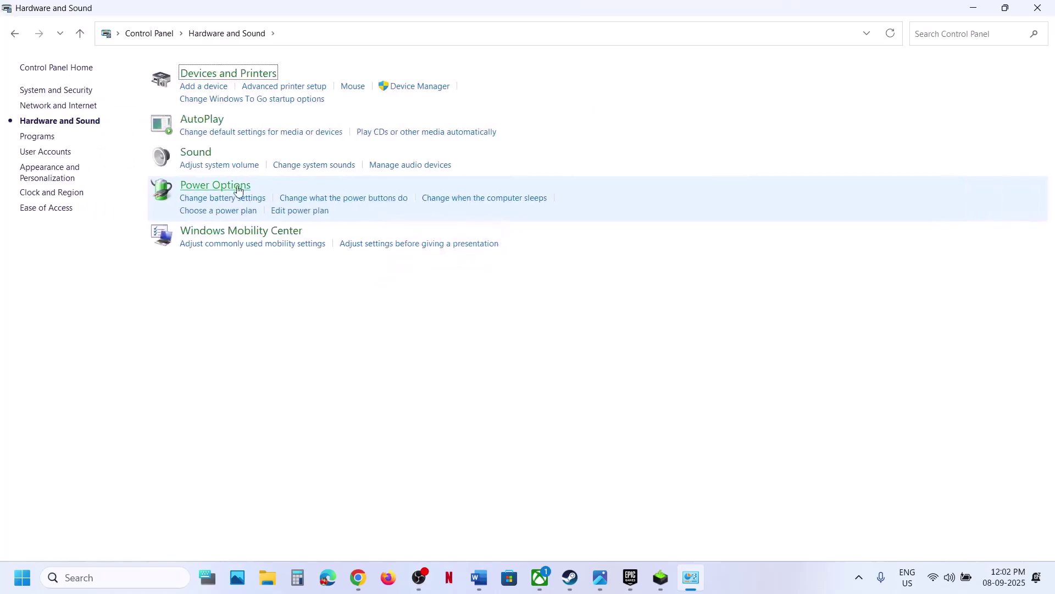
{"action": "left_click", "coordinate": [237, 188]}
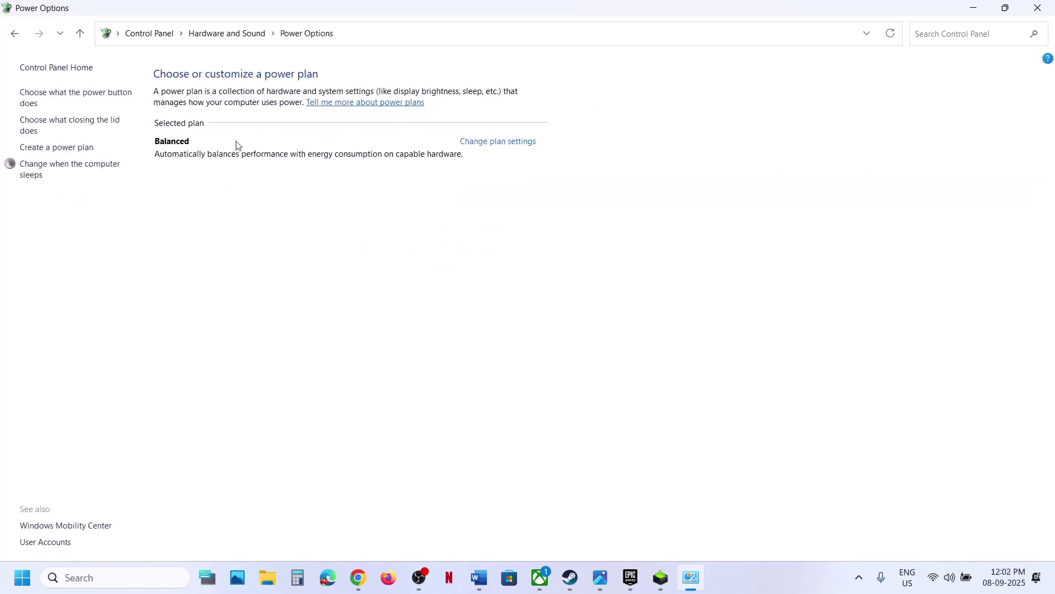
{"action": "left_click", "coordinate": [601, 577]}
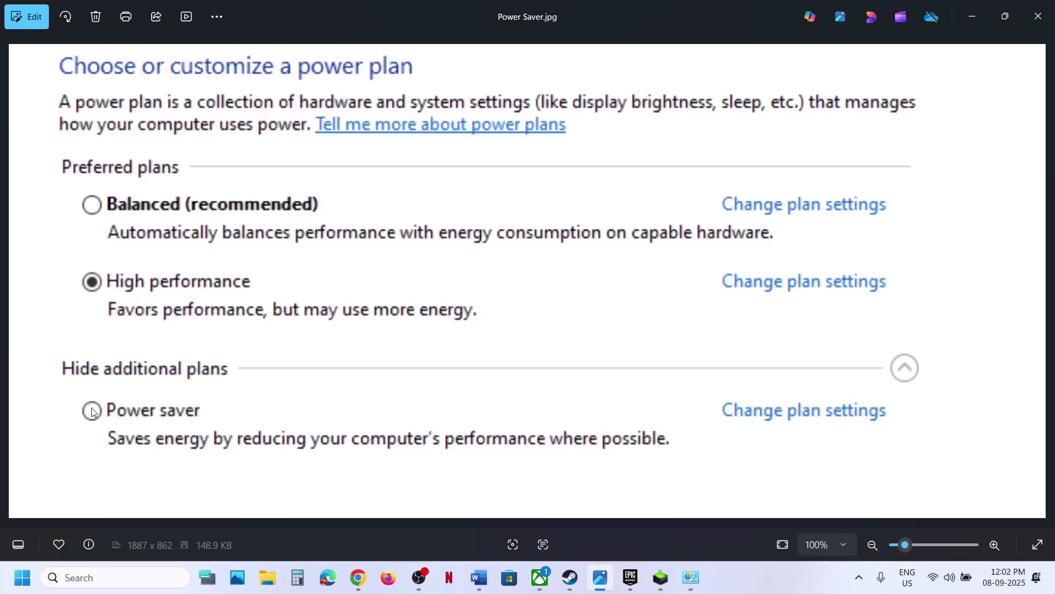
Switch between the Power Saver image and Steam, ending on the Cronos library page
{"action": "left_click", "coordinate": [574, 581]}
{"action": "left_click", "coordinate": [577, 585]}
{"action": "left_click", "coordinate": [570, 577]}
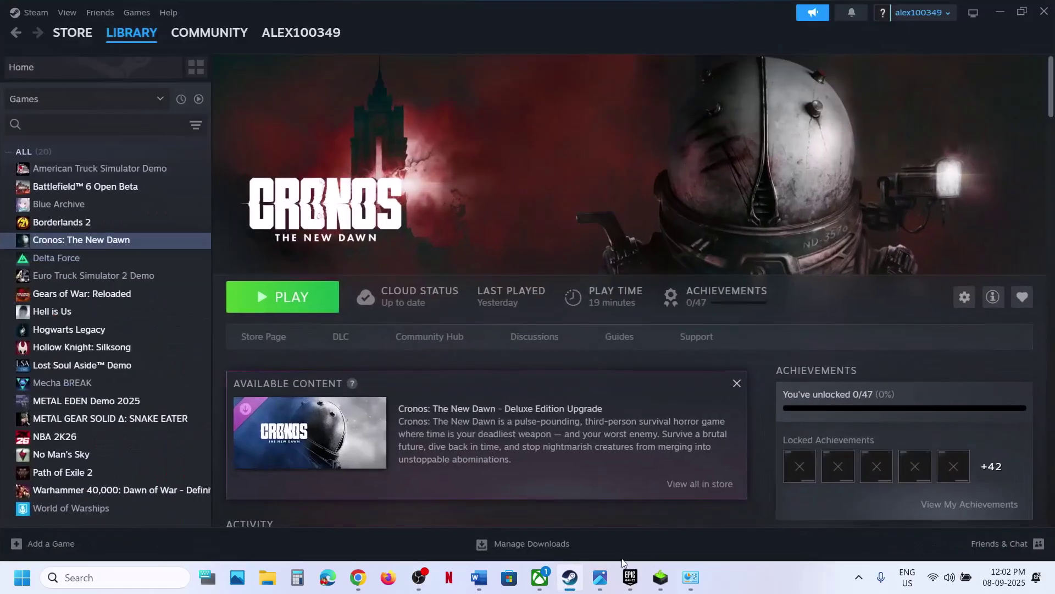
Highlight Word's Step 10 GPU scheduling note, then search 'graph' to open Graphics settings
{"action": "left_click", "coordinate": [479, 578]}
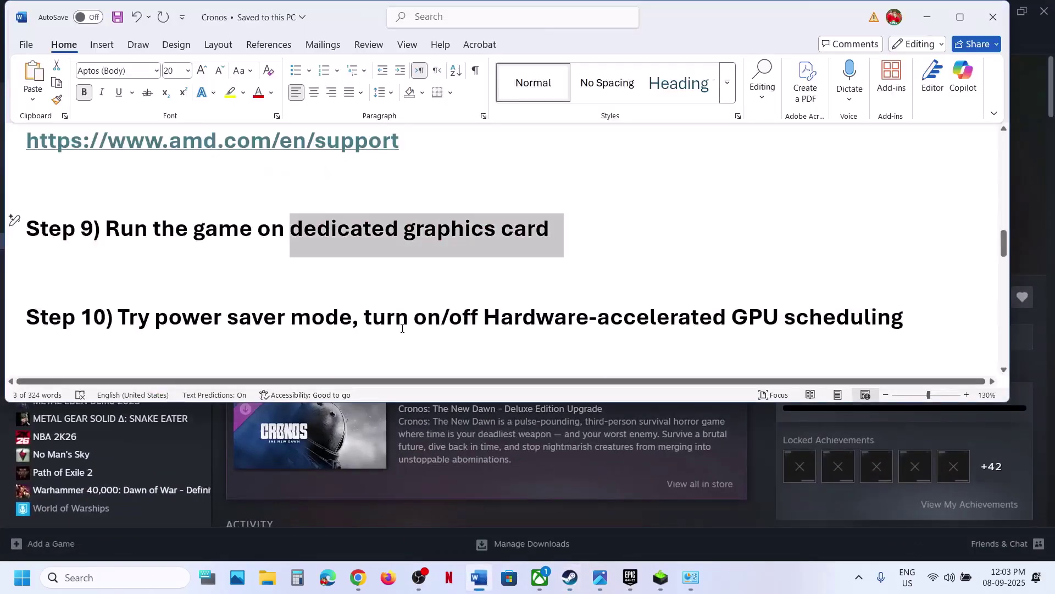
{"action": "left_click_drag", "start_coordinate": [380, 319], "coordinate": [907, 318]}
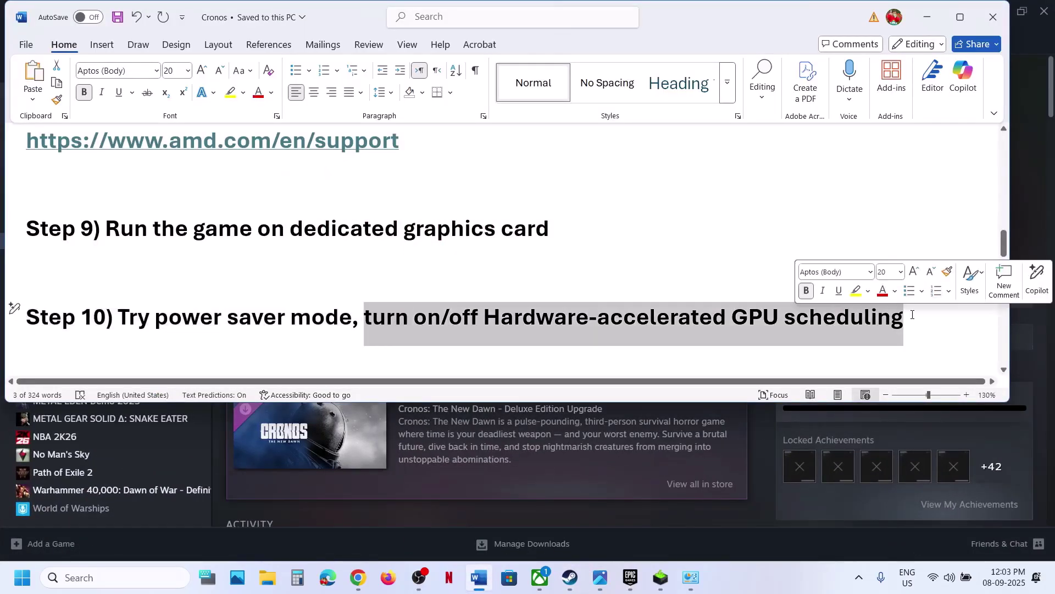
{"action": "left_click", "coordinate": [125, 572]}
{"action": "type", "text": "graphics"}
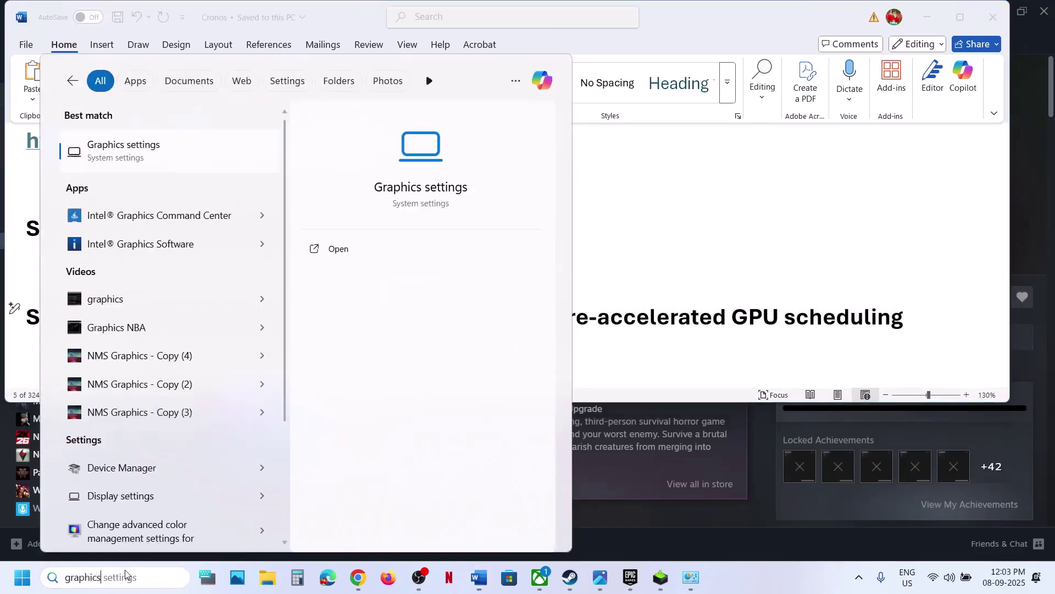
{"action": "key", "text": "Return"}
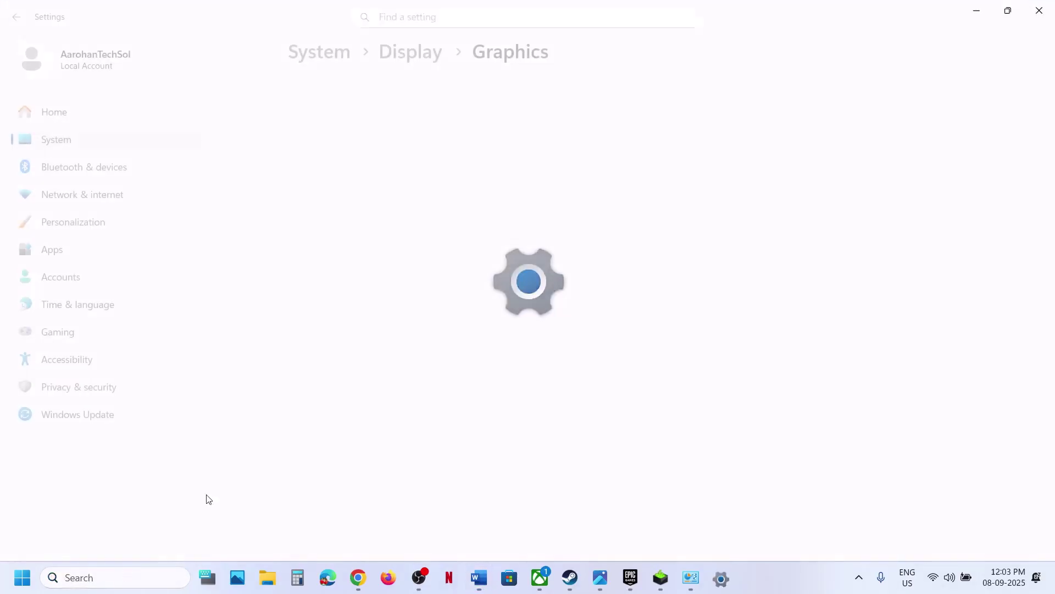
Toggle Hardware-accelerated GPU scheduling off and back on, then return to Steam and the Word guide
{"action": "left_click", "coordinate": [372, 224]}
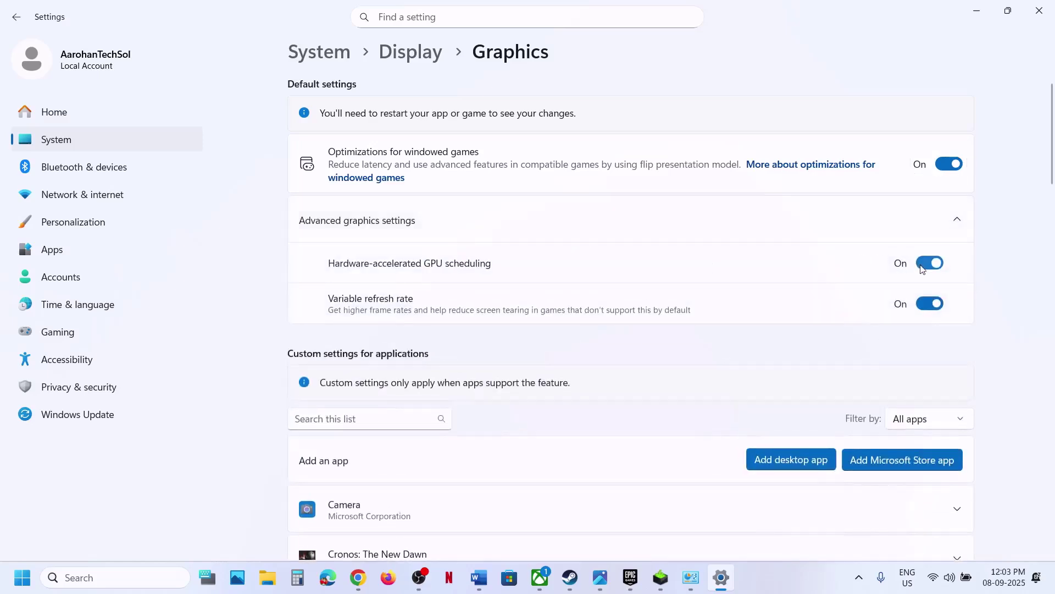
{"action": "left_click", "coordinate": [923, 268]}
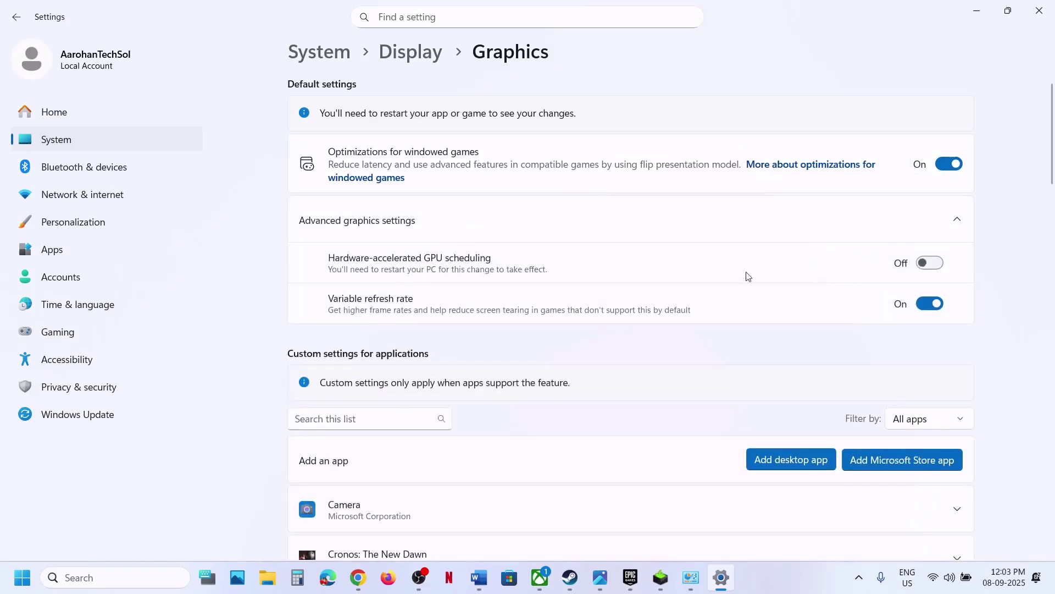
{"action": "left_click", "coordinate": [934, 266]}
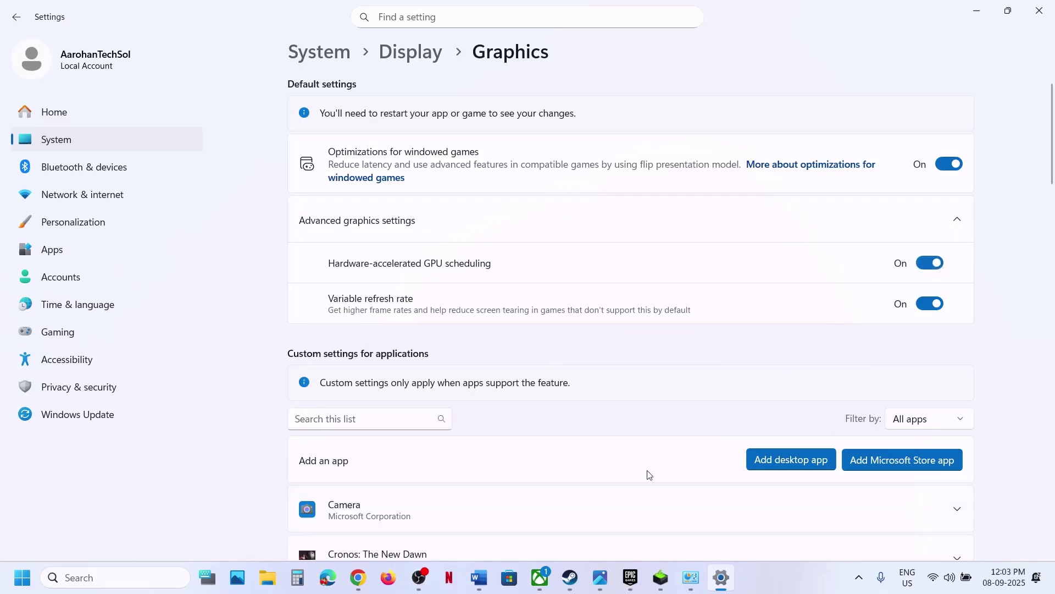
{"action": "left_click", "coordinate": [572, 585]}
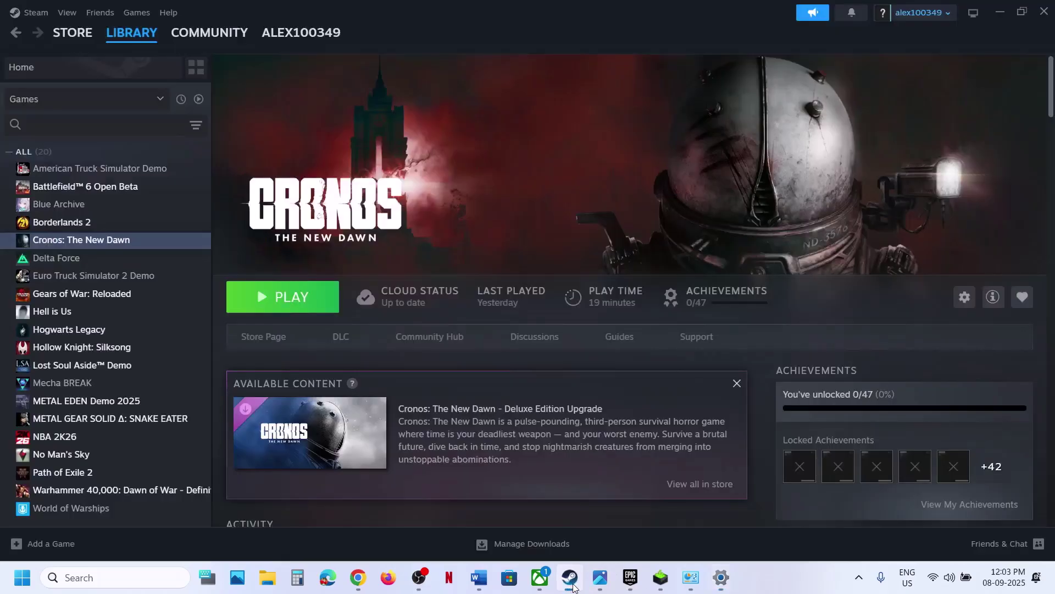
{"action": "left_click", "coordinate": [484, 581]}
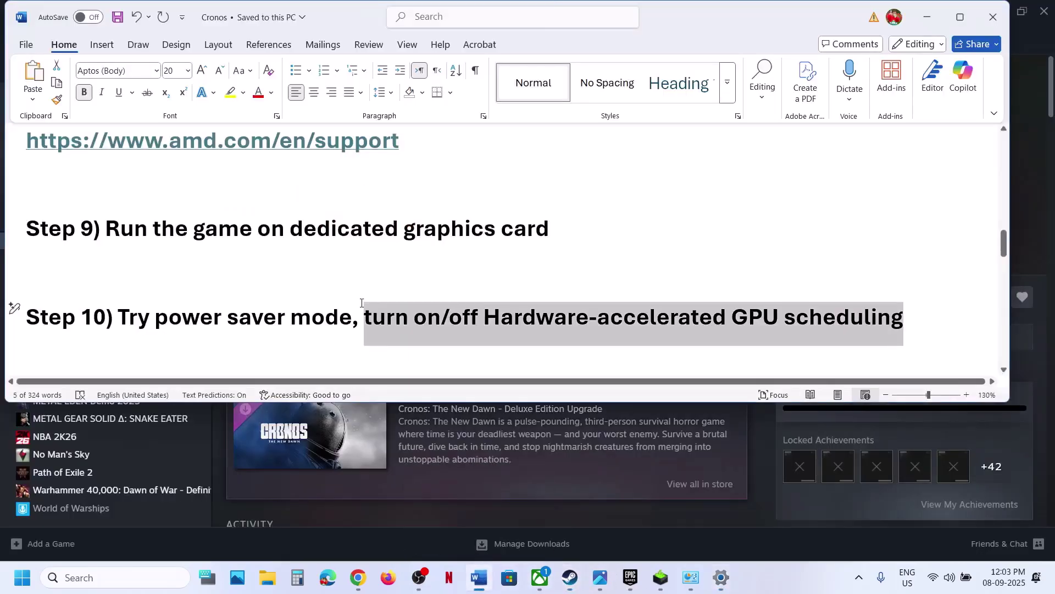